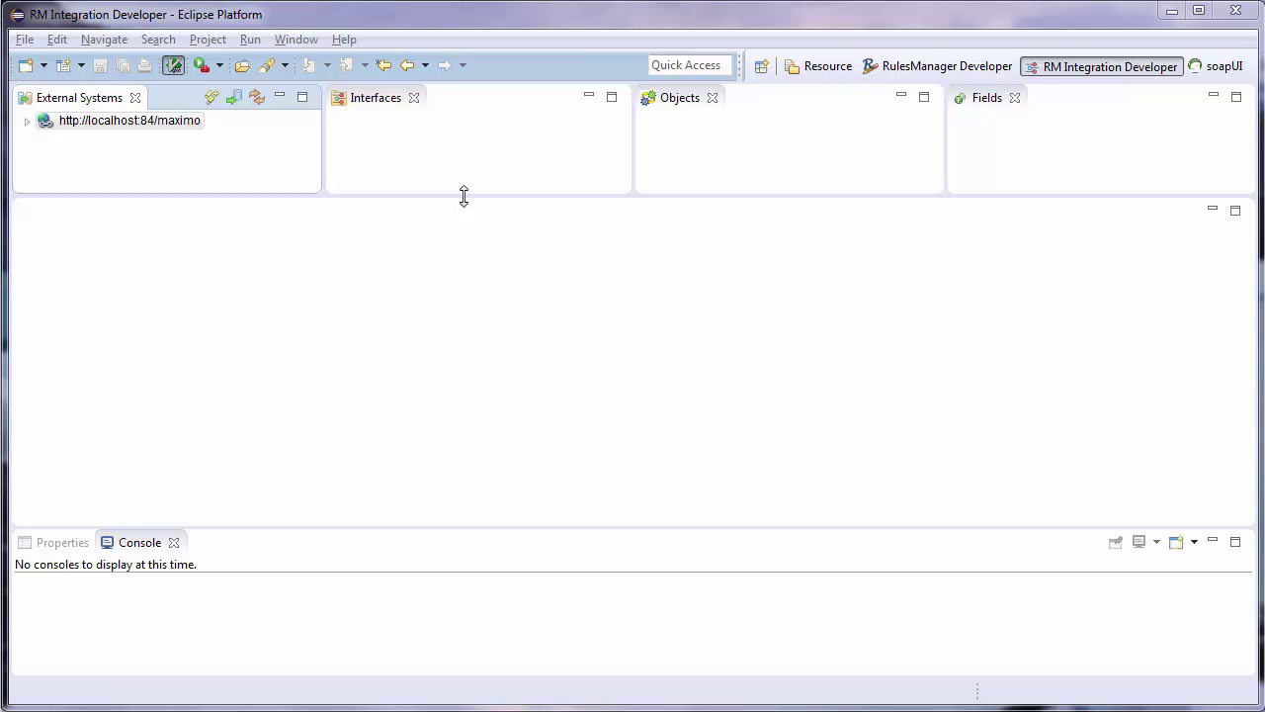
# Expand the Maximo server and select the EXTSYS1 external system
pyautogui.click(28, 122)
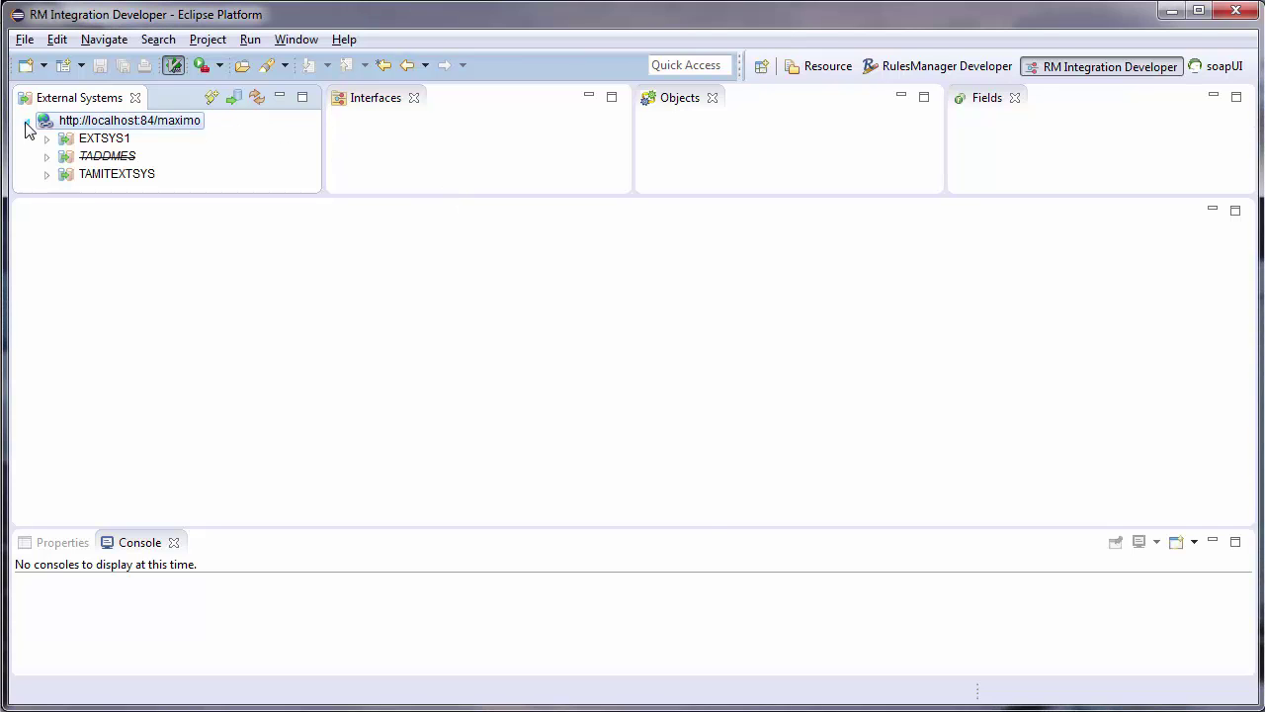
pyautogui.click(95, 144)
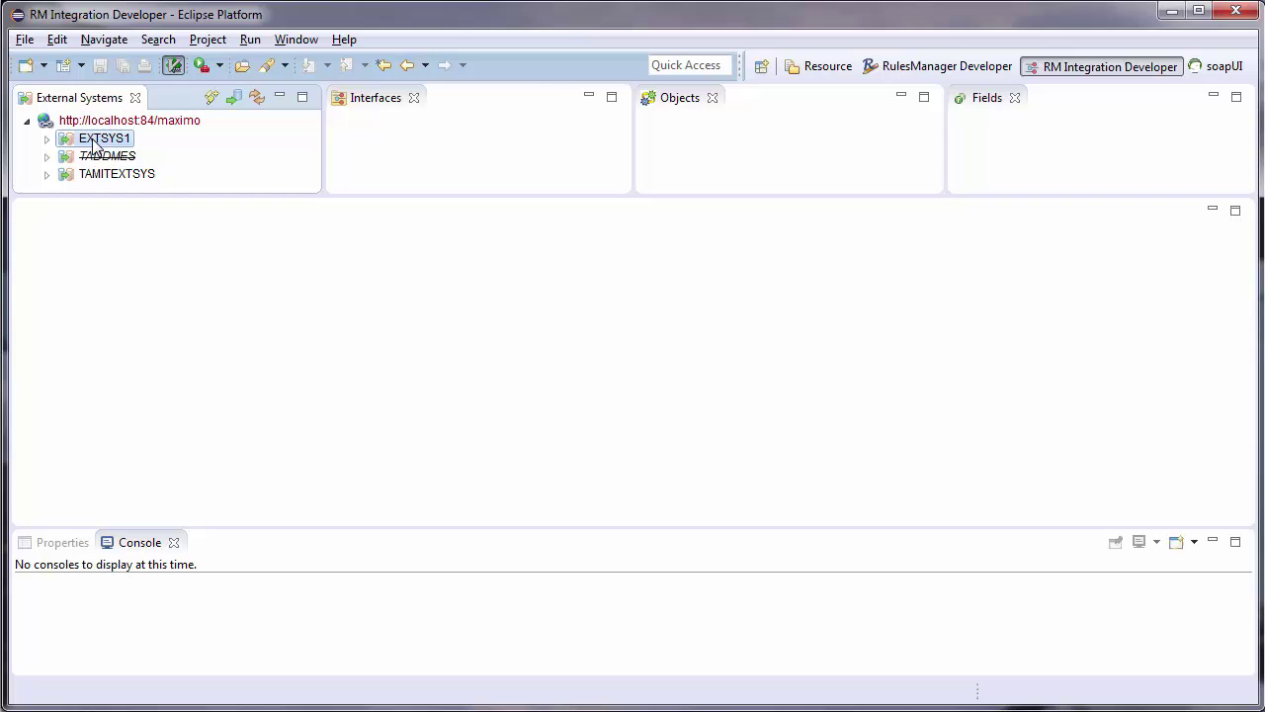
pyautogui.rightClick(96, 145)
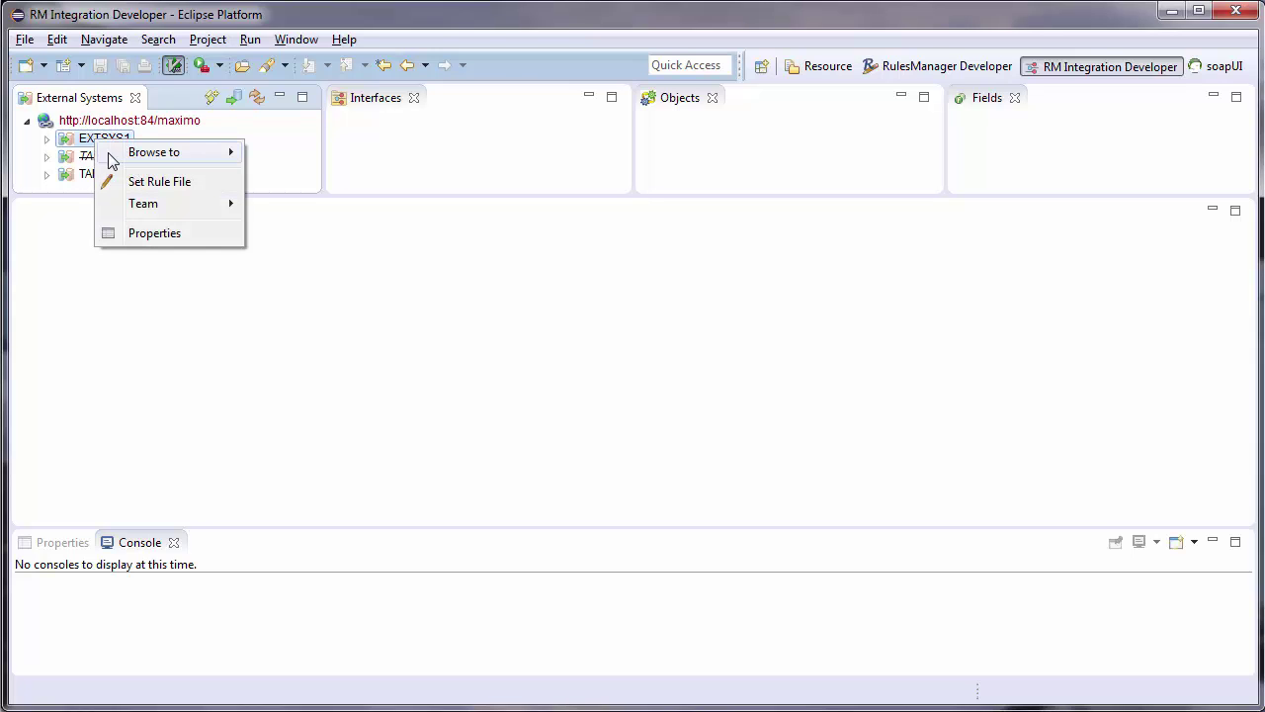
# Expand EXTSYS1, preview Enterprise Services > MXASSETInterface > ASSET fields, then bring up EXTSYS1's actions
pyautogui.click(48, 140)
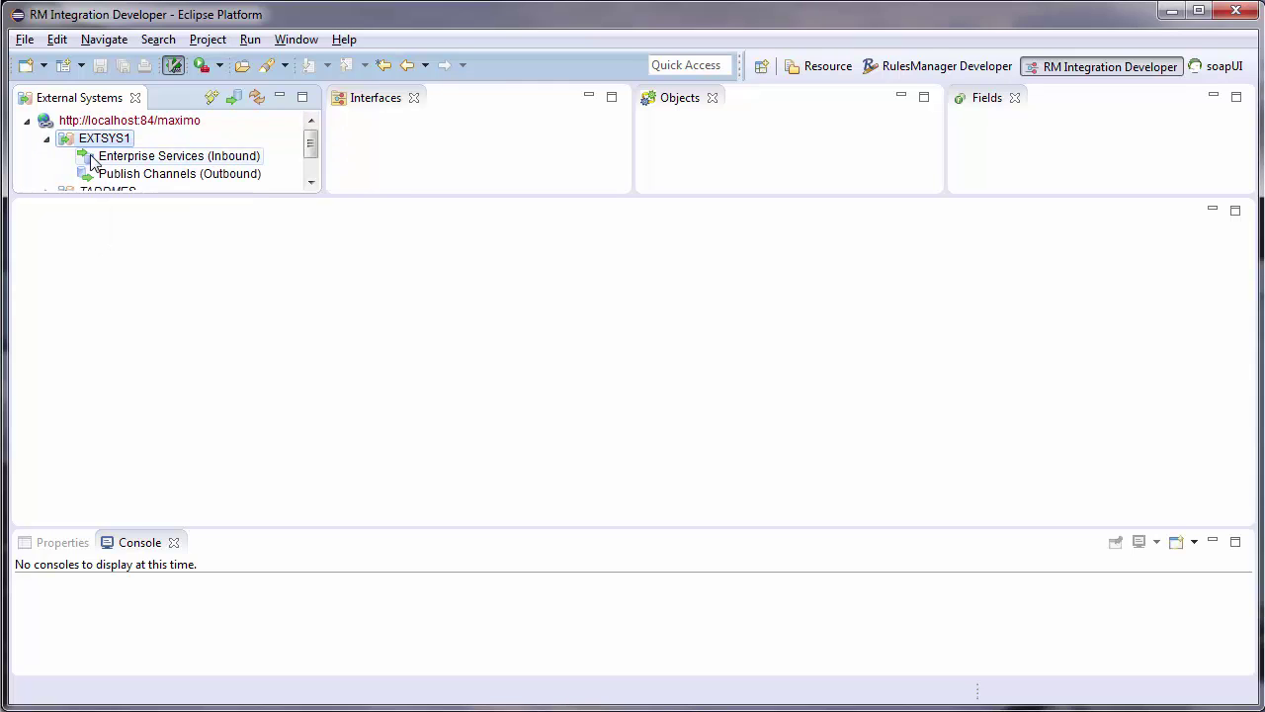
pyautogui.click(91, 158)
pyautogui.click(392, 161)
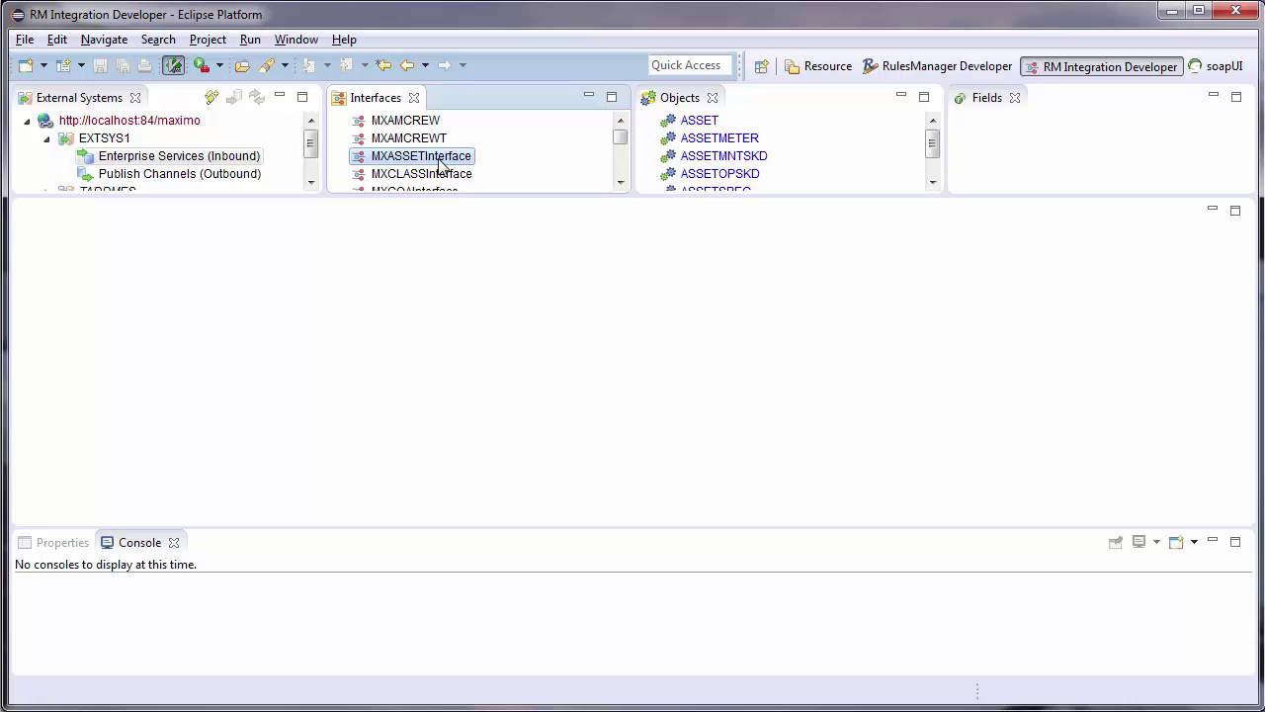
pyautogui.click(685, 119)
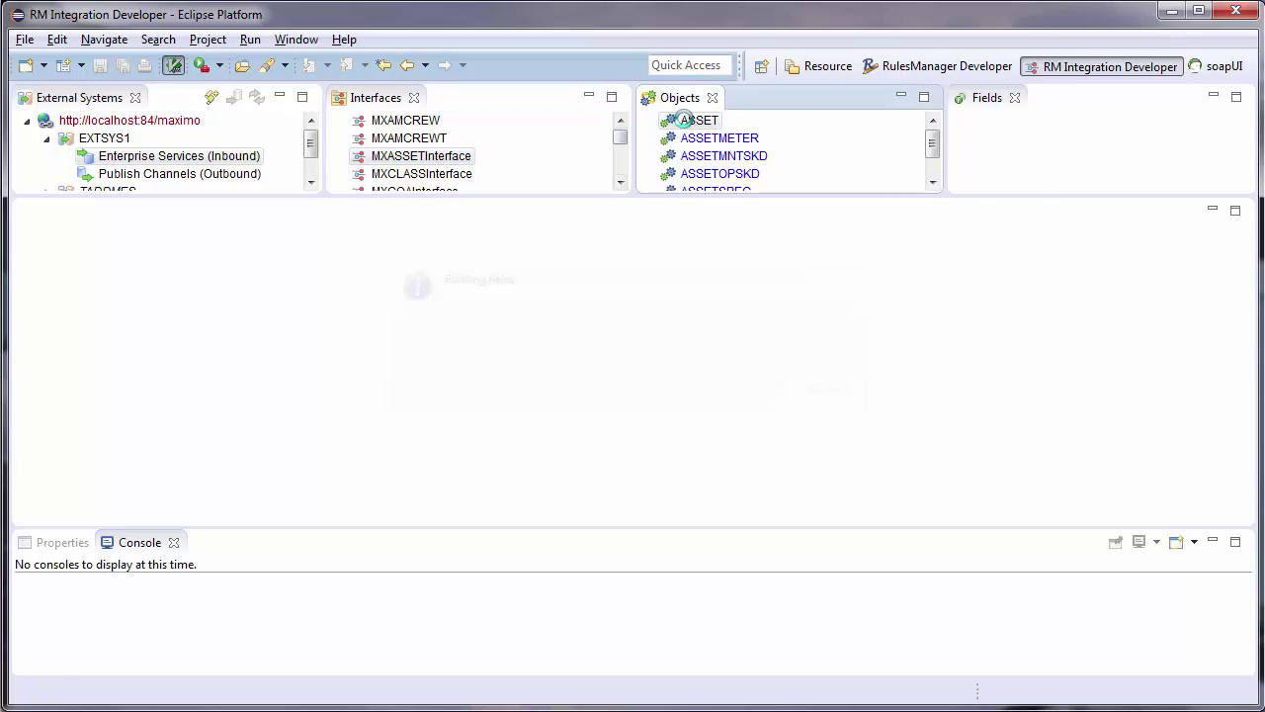
pyautogui.rightClick(203, 156)
pyautogui.rightClick(115, 141)
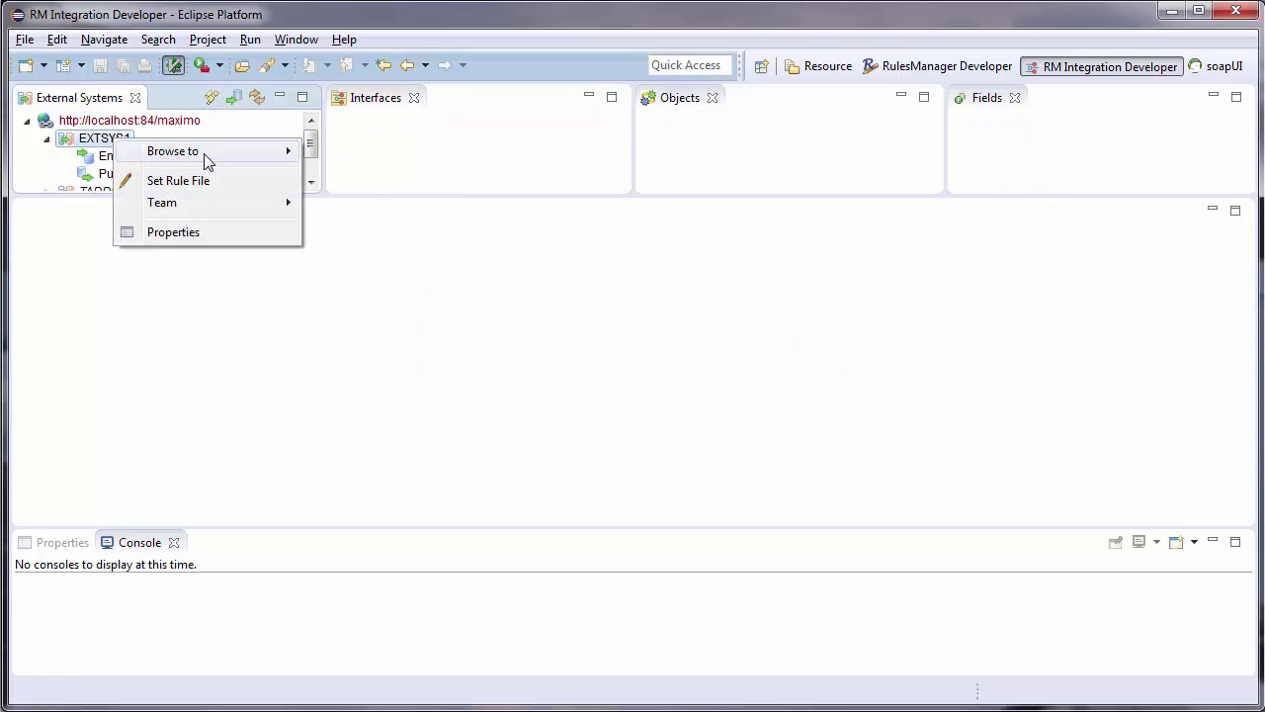
pyautogui.moveTo(205, 153)
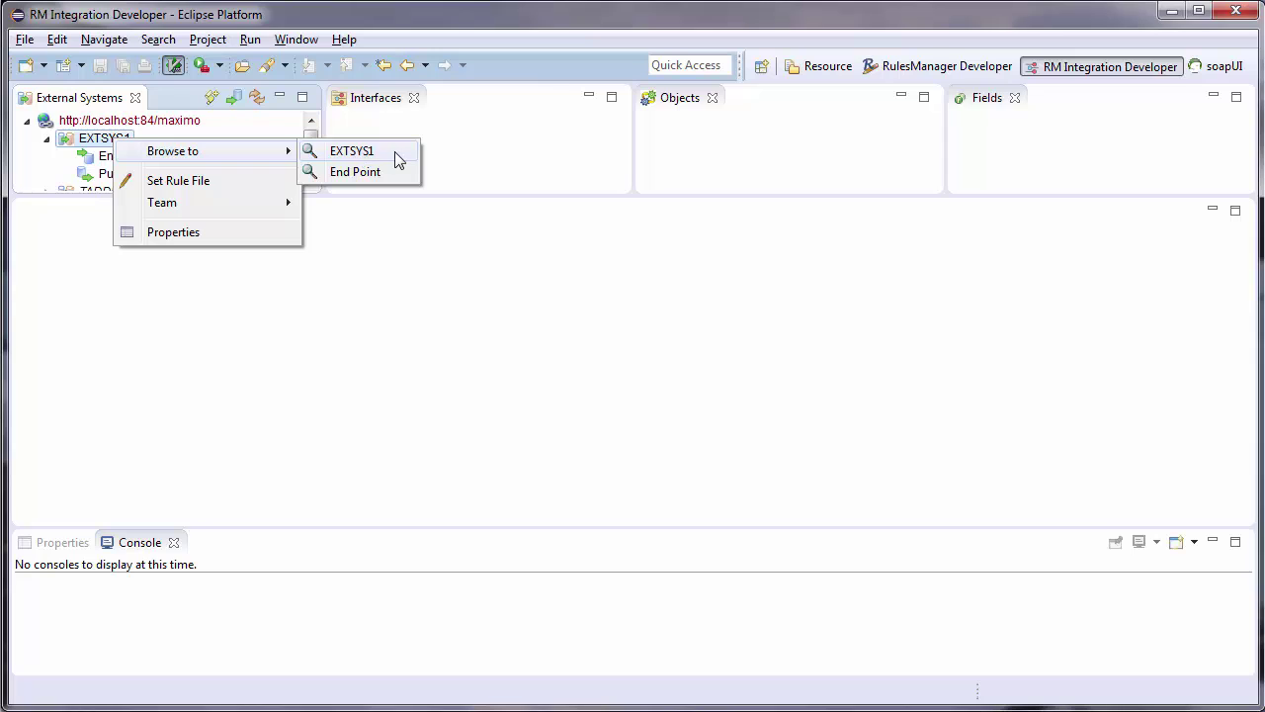
# Browse to the EXTSYS1 record and review its MXXMLFILE FILEDIR and PRETTYPRINT properties
pyautogui.click(395, 153)
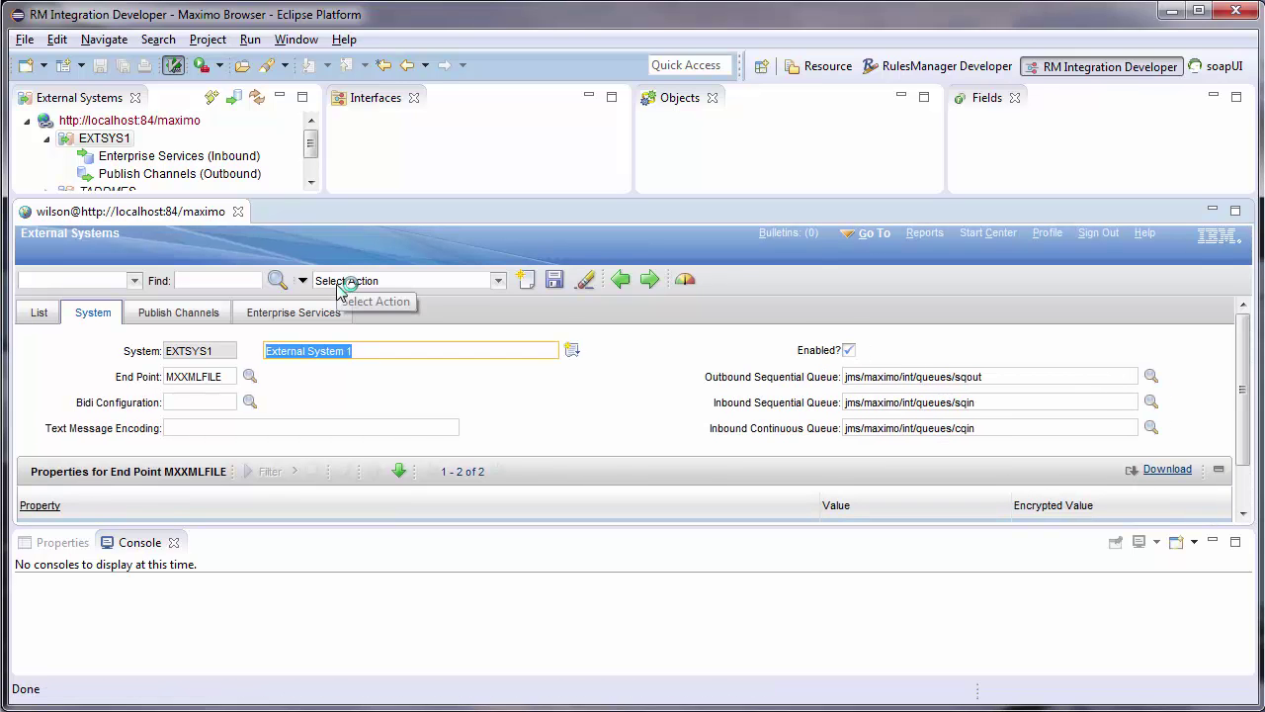
pyautogui.scroll(-1, 353, 403)
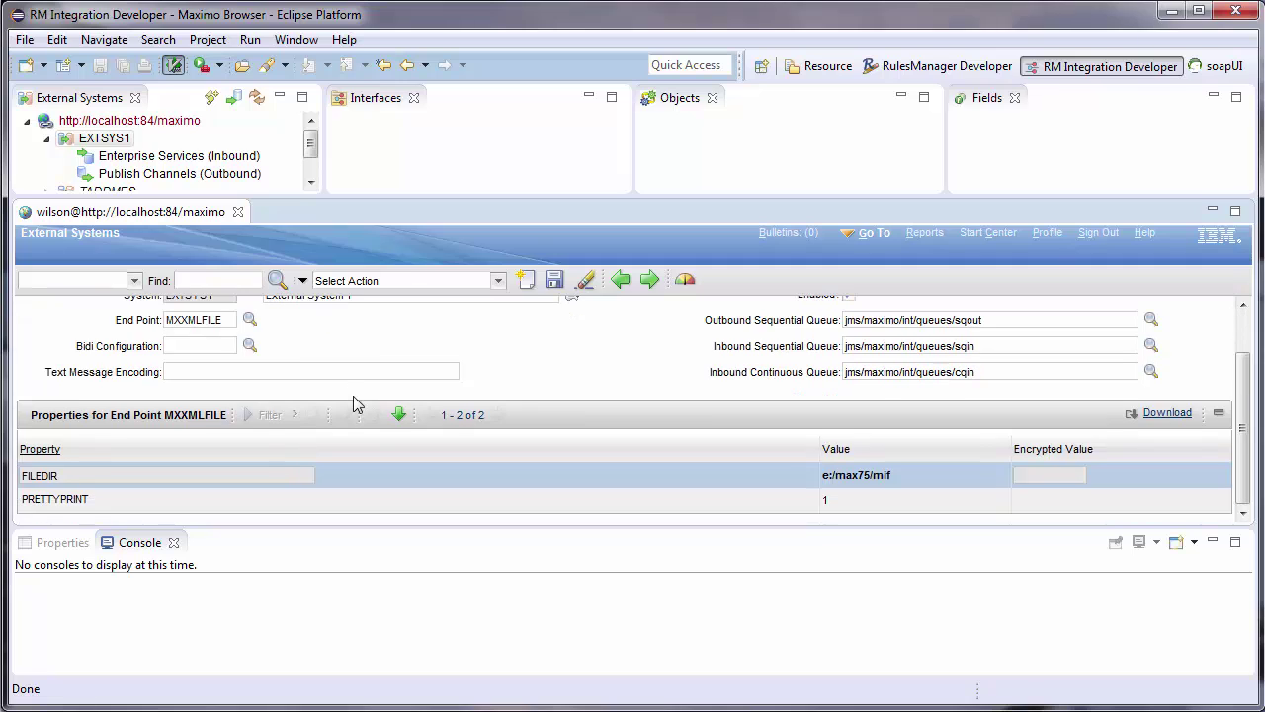
pyautogui.scroll(1, 356, 403)
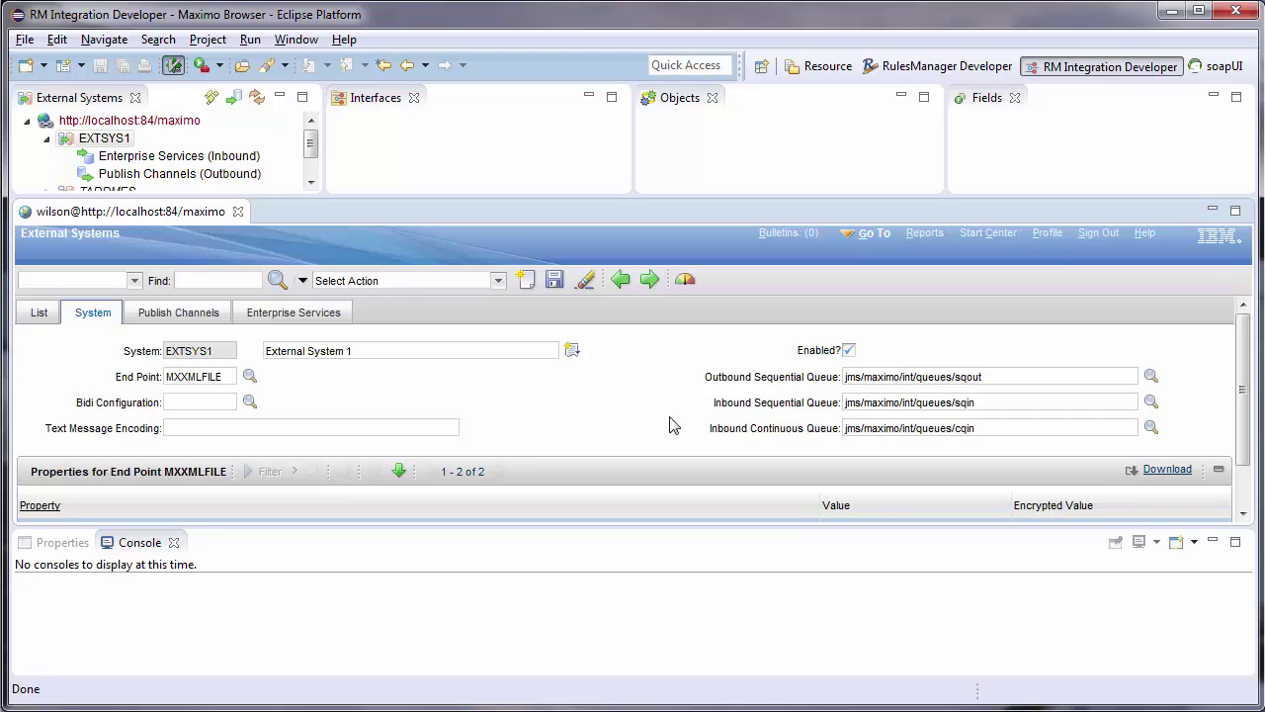
# Go to the Web Services Library via Go To > Integration
pyautogui.click(874, 234)
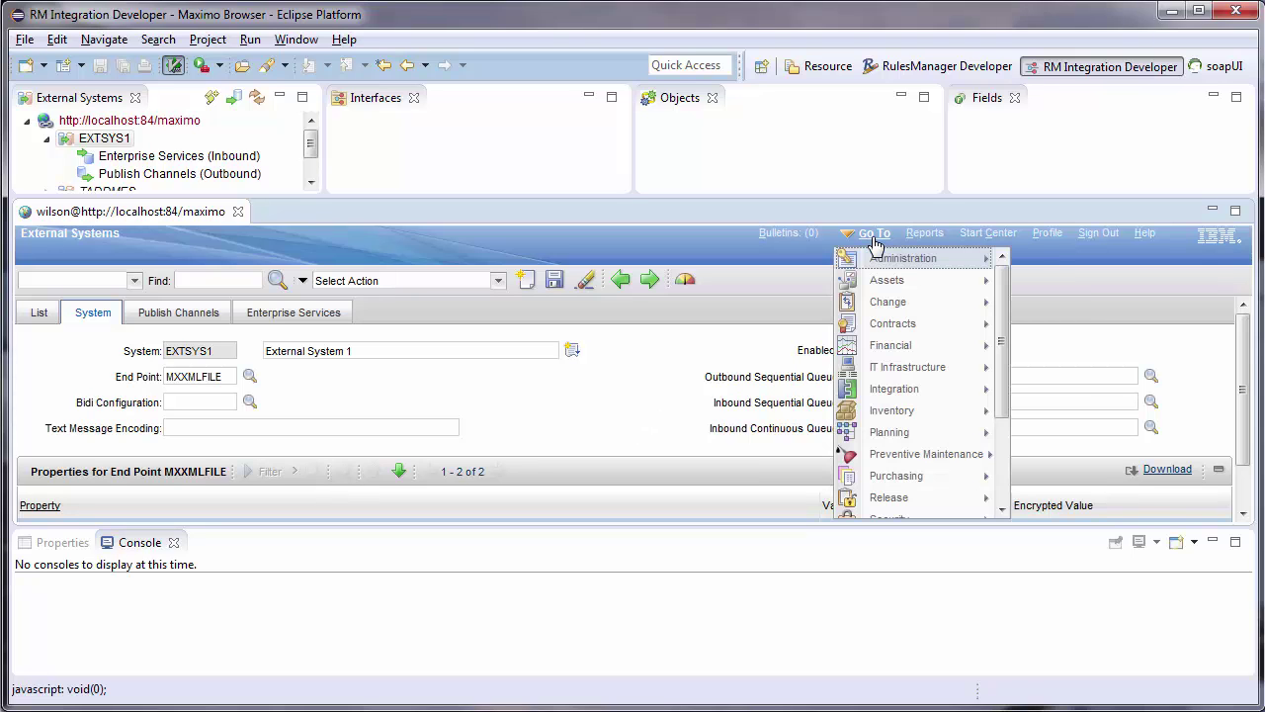
pyautogui.moveTo(906, 393)
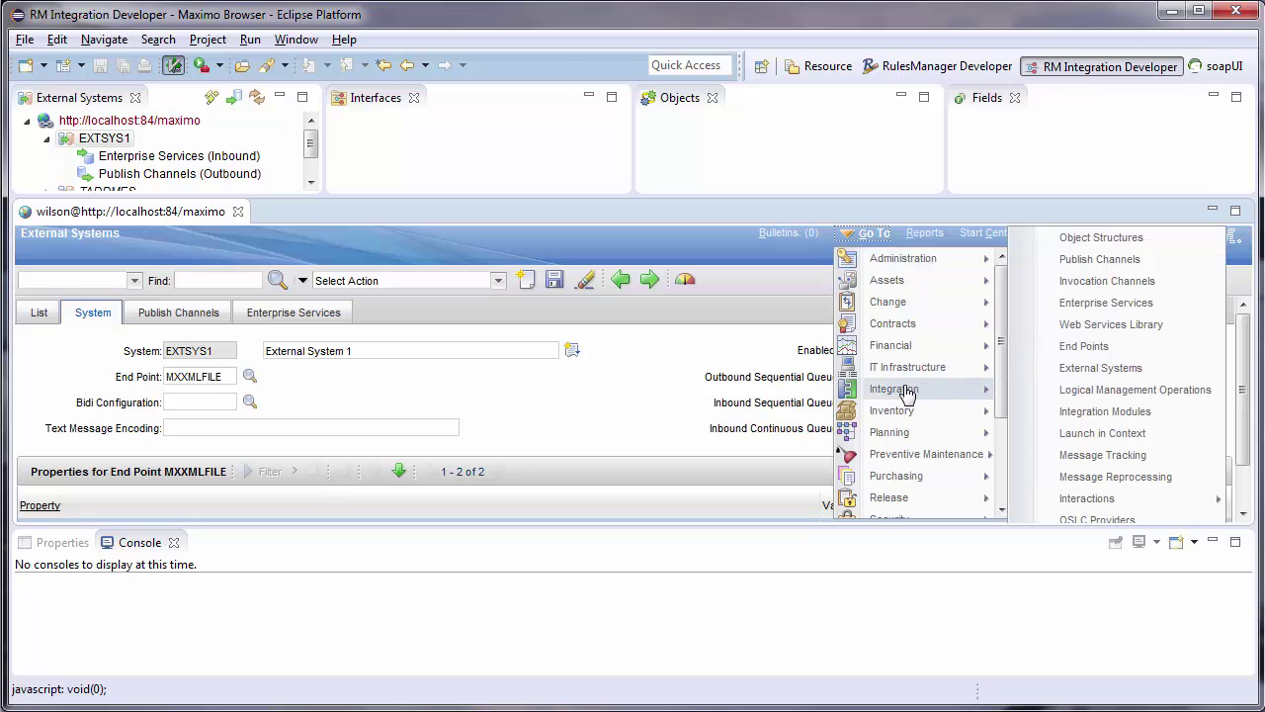
pyautogui.click(1193, 327)
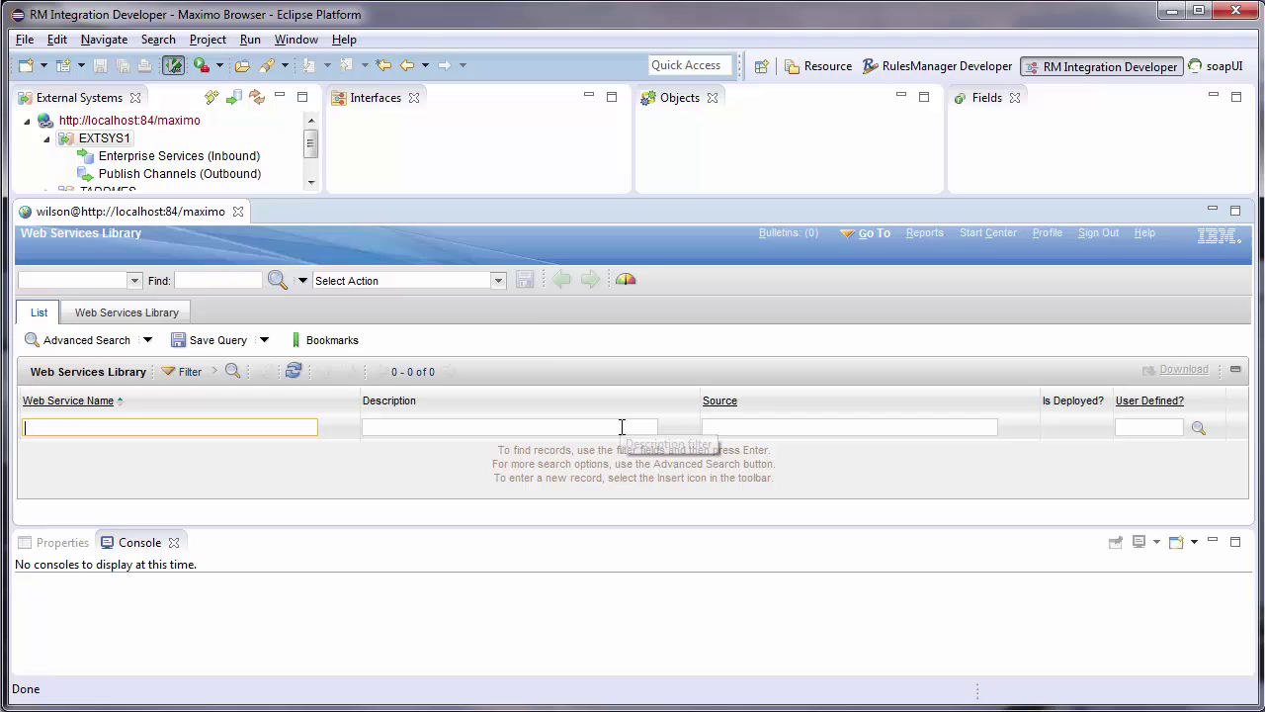
# Start Create Web Service from Enterprise Service and tick EXTSYS1_MXASSETInterface
pyautogui.click(501, 280)
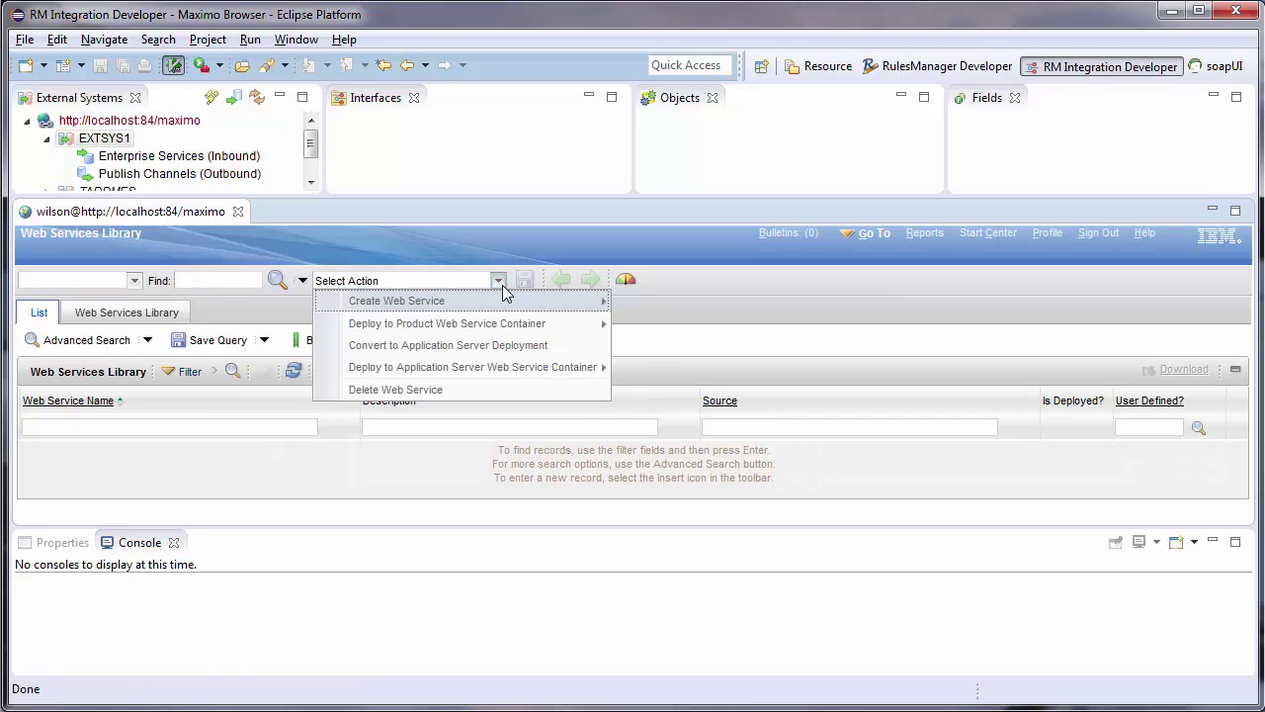
pyautogui.moveTo(505, 308)
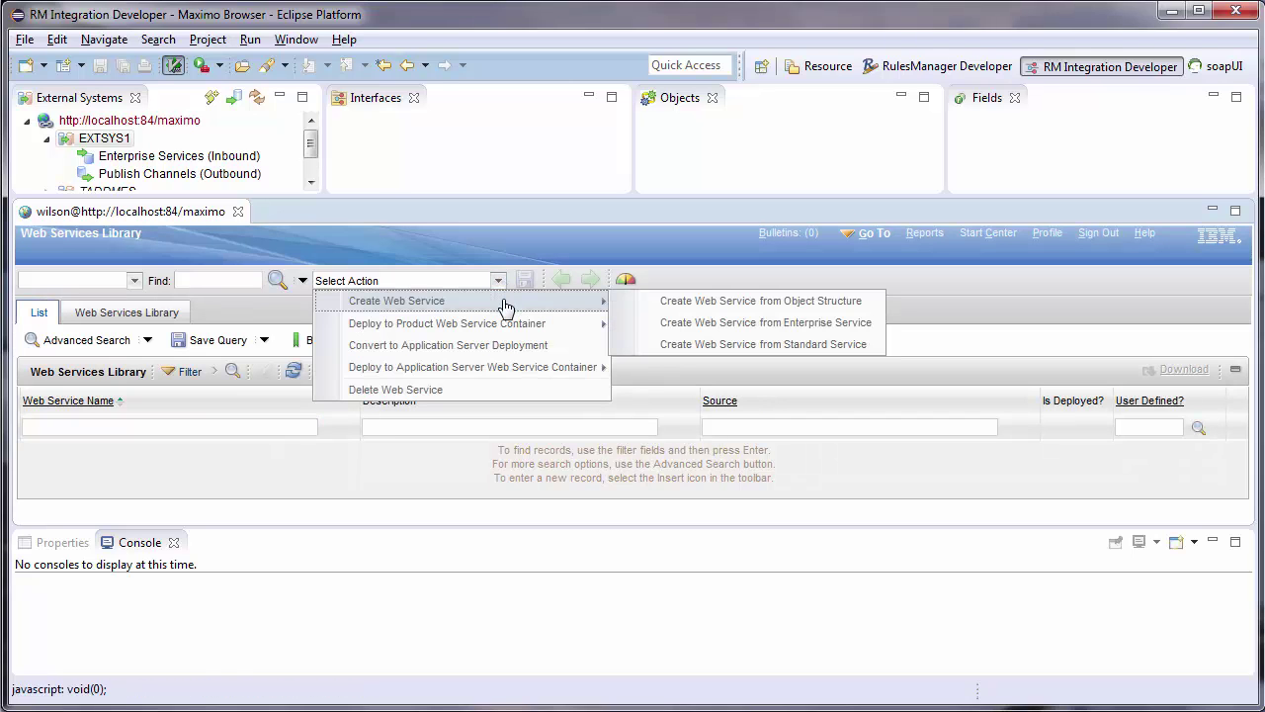
pyautogui.click(876, 324)
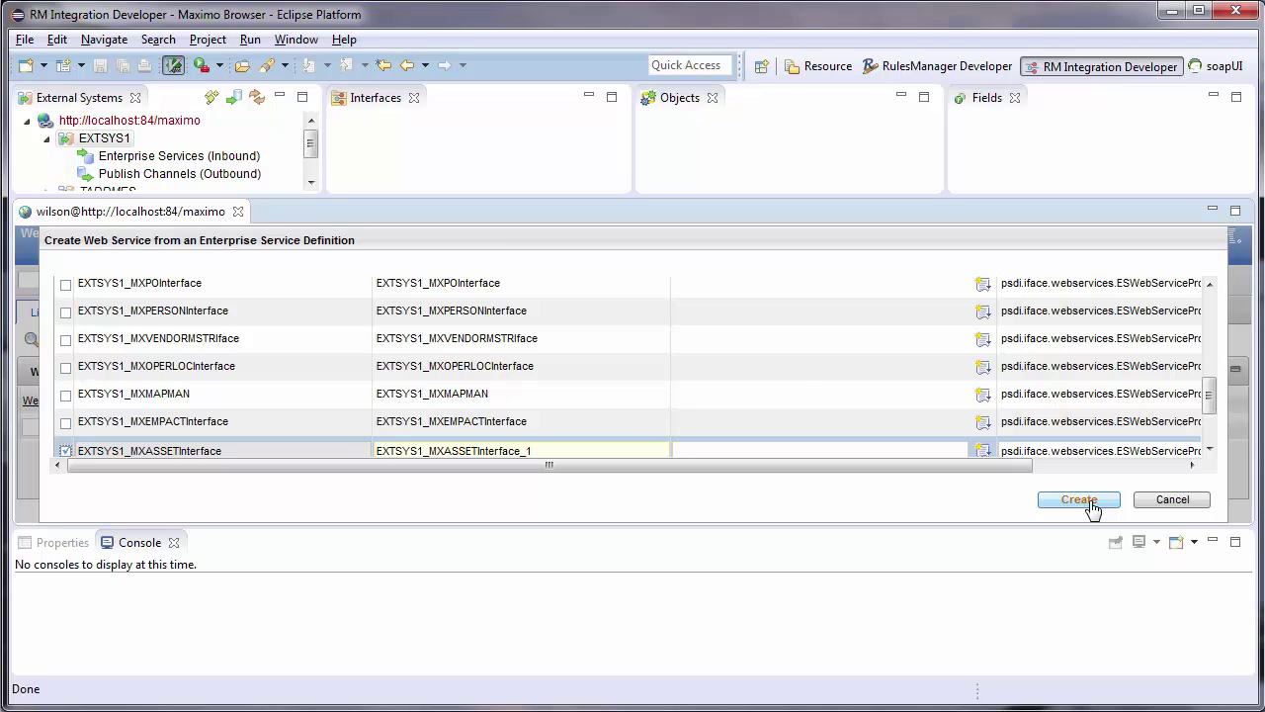
# Create the EXTSYS1_MXASSETInterface web service, then Generate Deployment File Entries for the application server container
pyautogui.click(1079, 500)
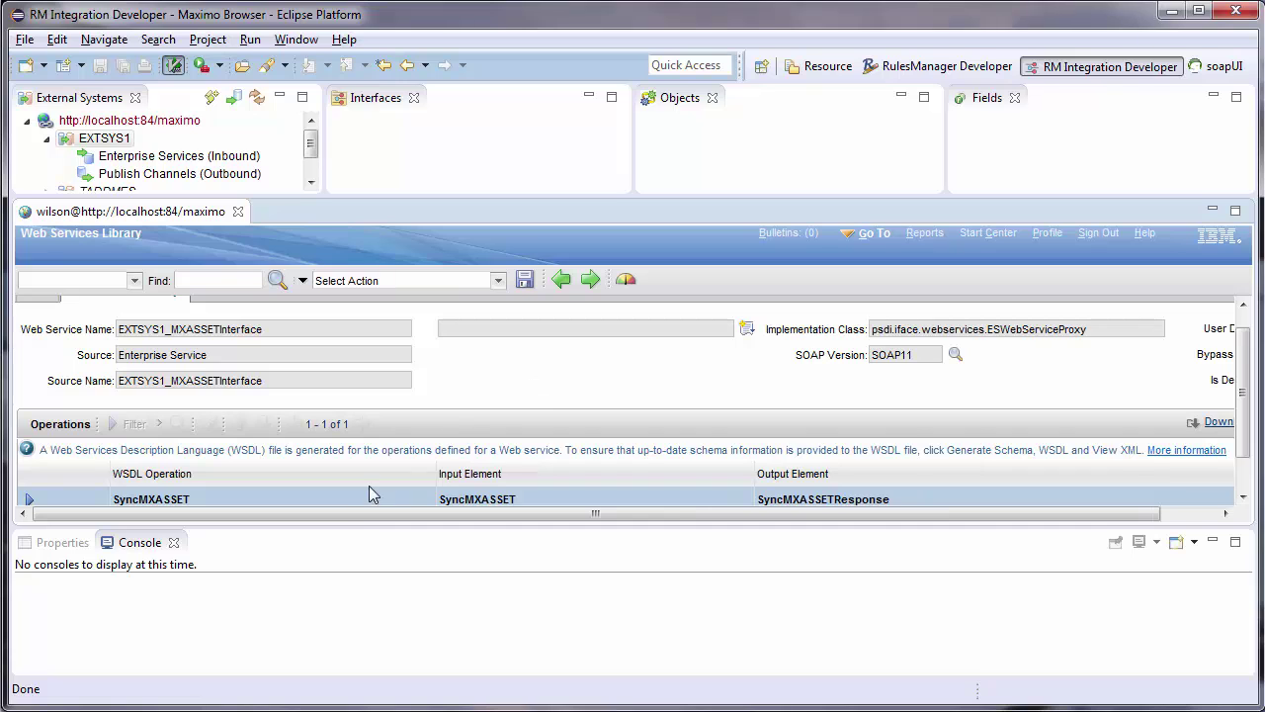
pyautogui.scroll(-1, 277, 482)
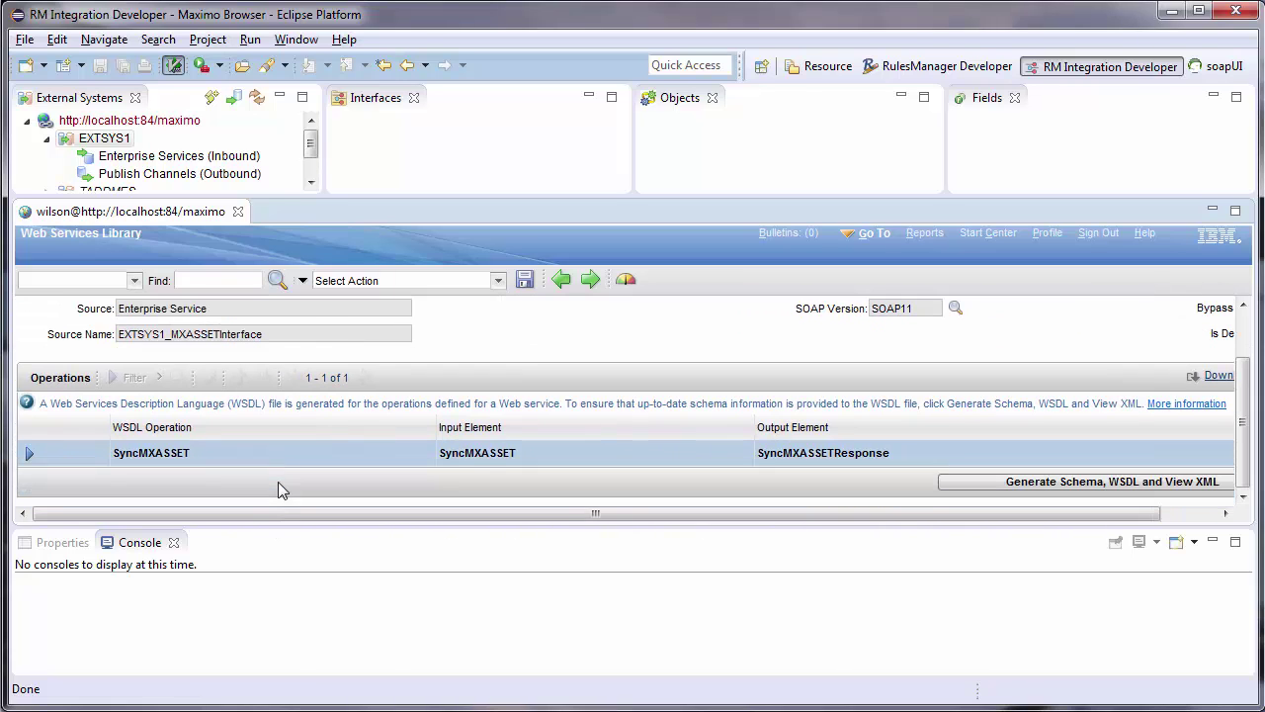
pyautogui.click(497, 281)
pyautogui.moveTo(561, 351)
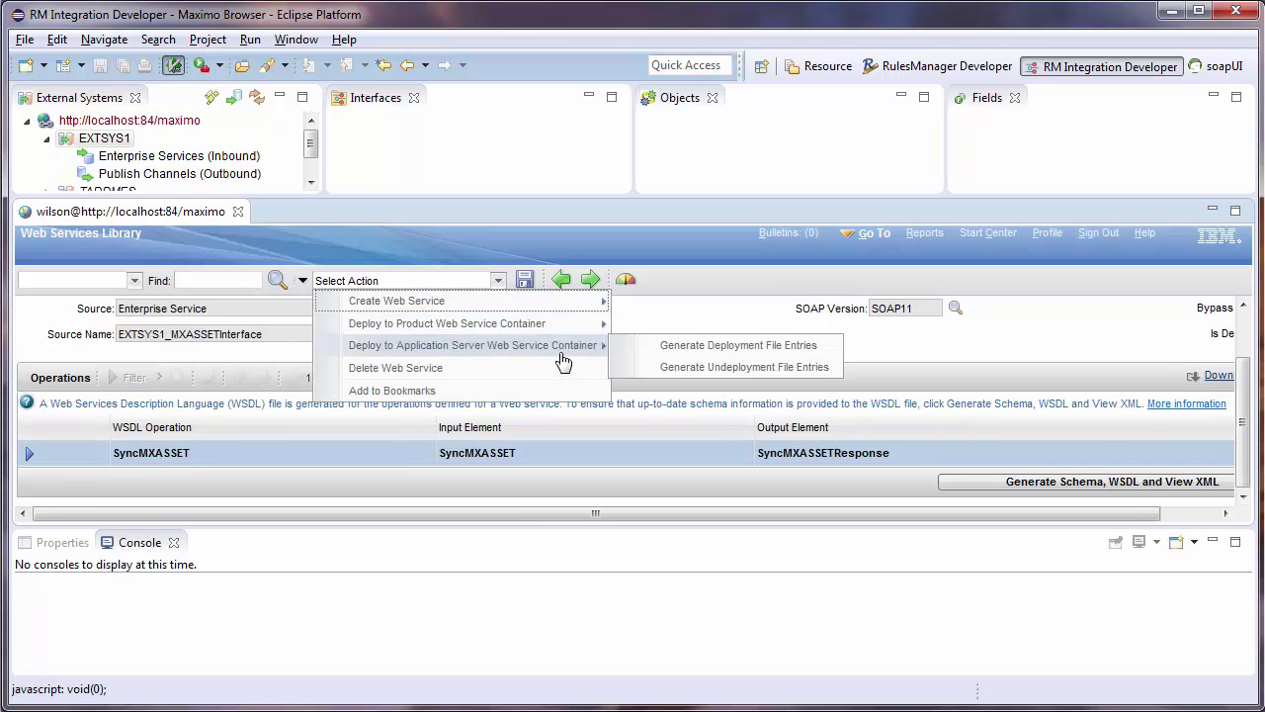
pyautogui.click(744, 356)
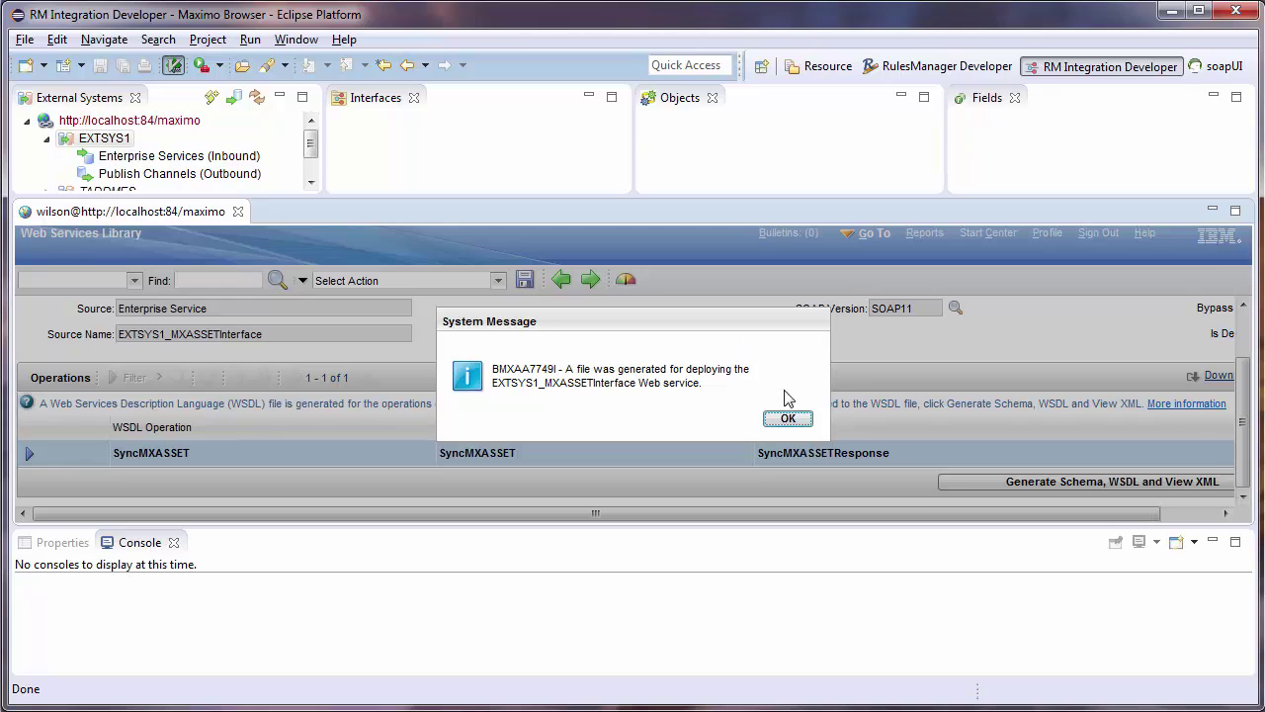
# Dismiss the deployment confirmation and list the ASSET object's fields under MXASSETInterface
pyautogui.click(787, 421)
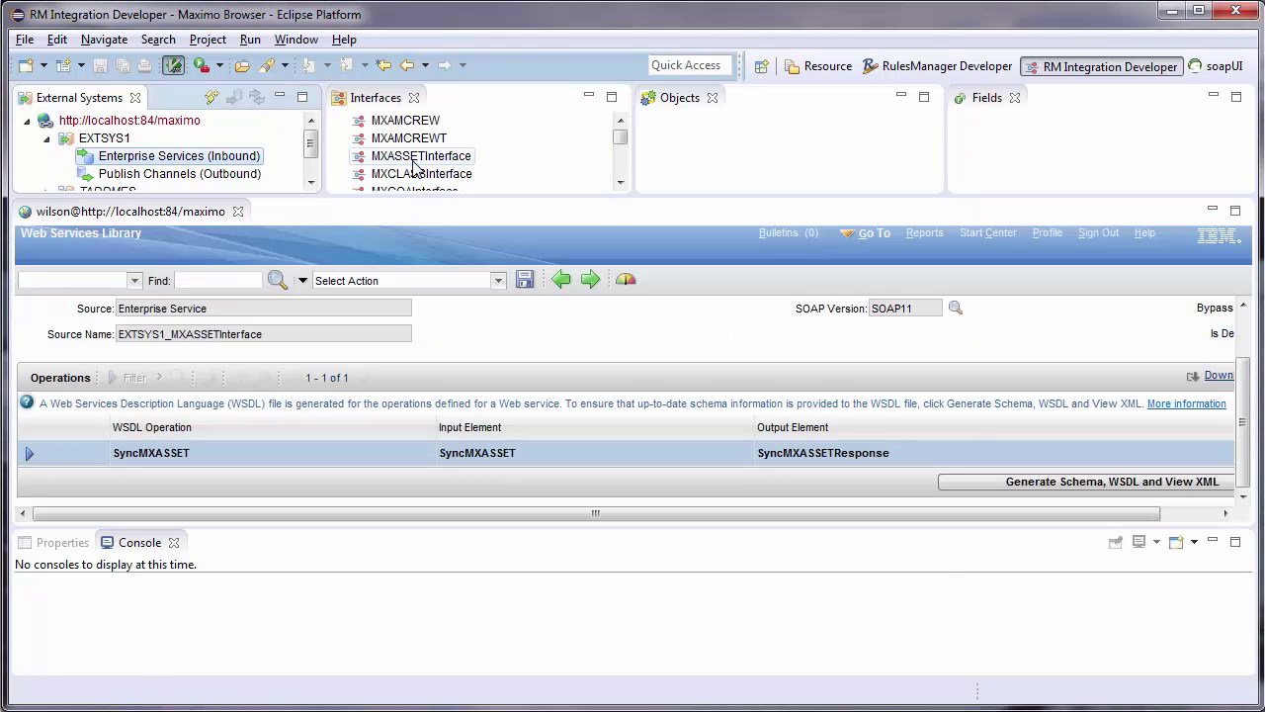
pyautogui.click(415, 158)
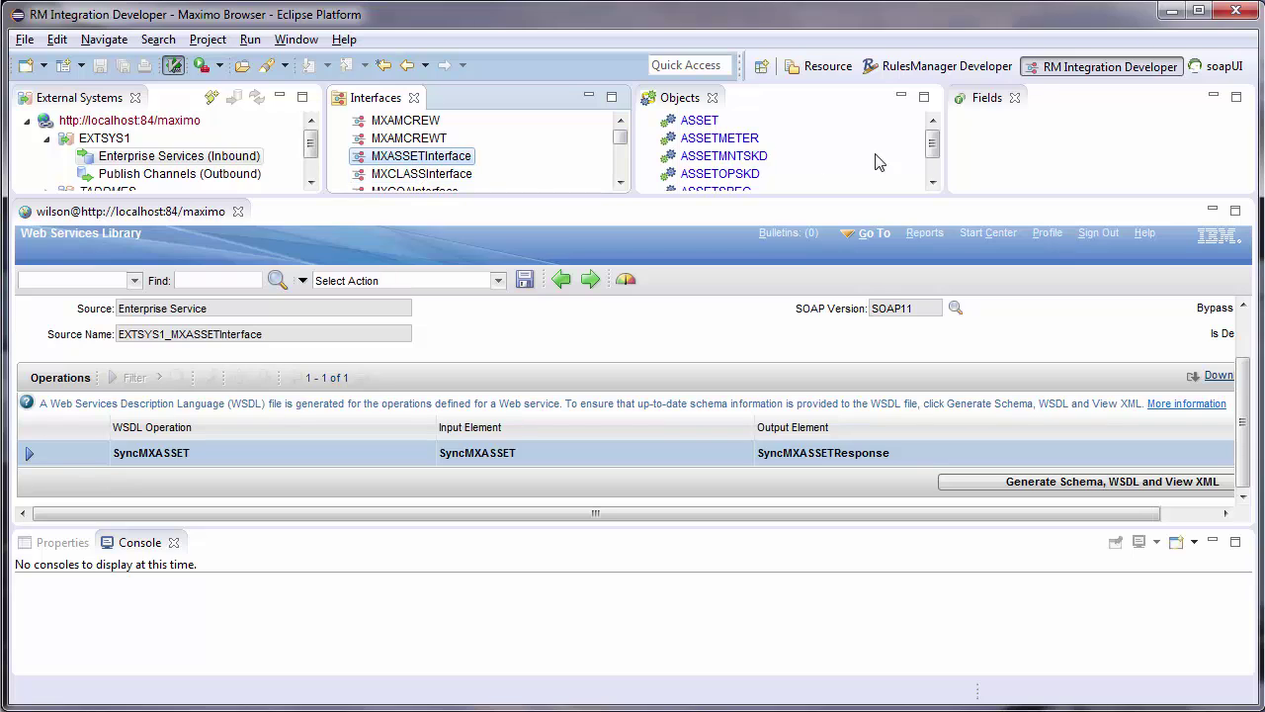
pyautogui.click(697, 121)
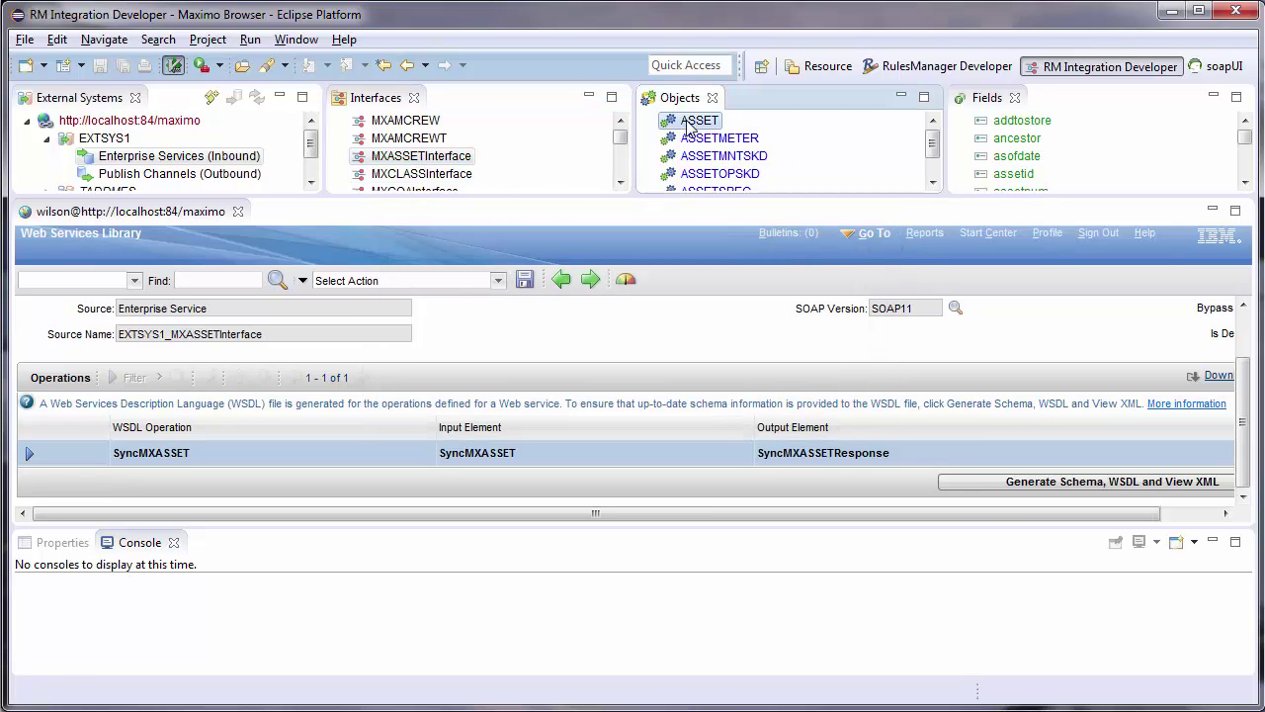
pyautogui.click(1051, 158)
pyautogui.scroll(-1, 1054, 163)
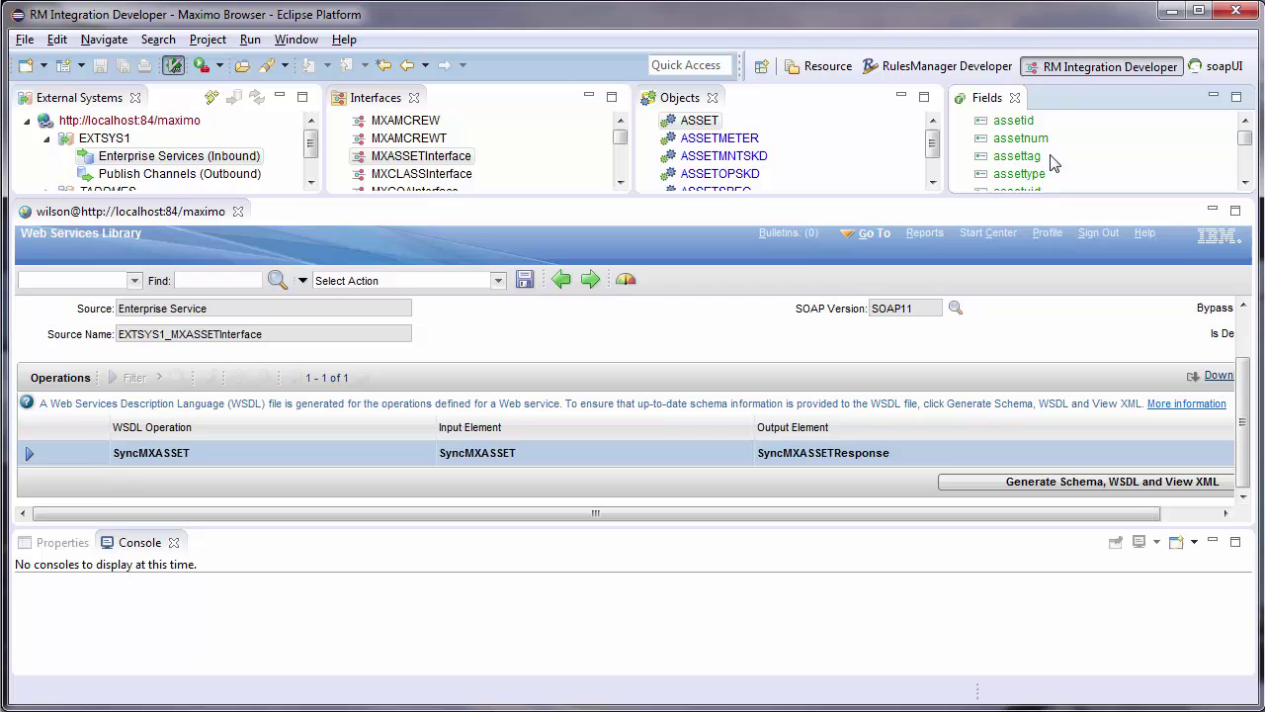
pyautogui.scroll(1, 1054, 163)
# Add a New > OnChange event to the addtostore field and expand it
pyautogui.rightClick(1016, 121)
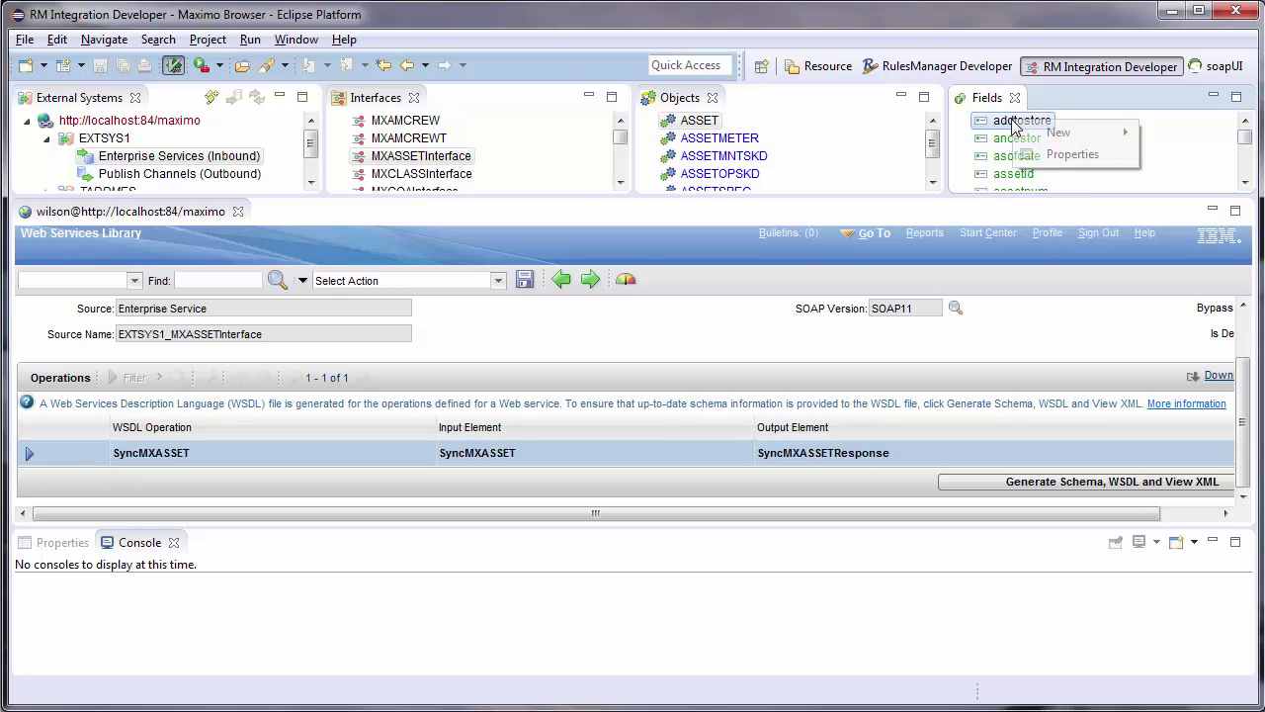
pyautogui.moveTo(1062, 133)
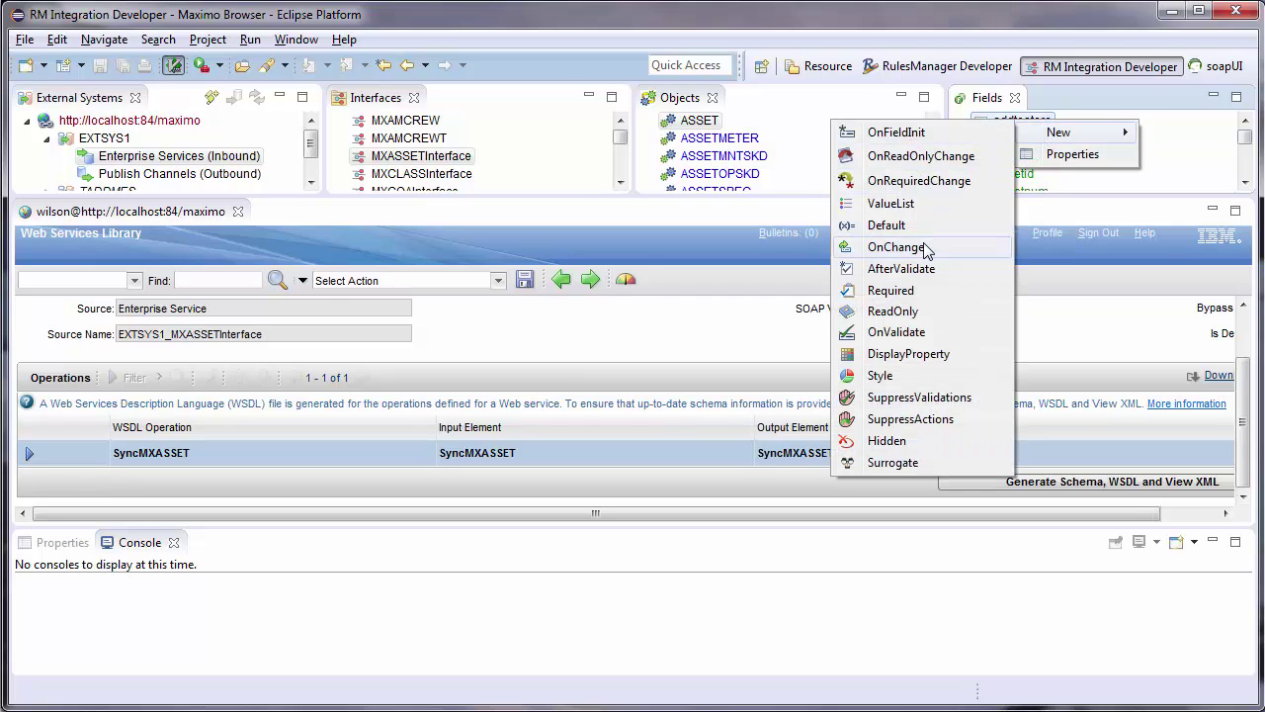
pyautogui.click(674, 126)
pyautogui.click(959, 124)
pyautogui.click(961, 122)
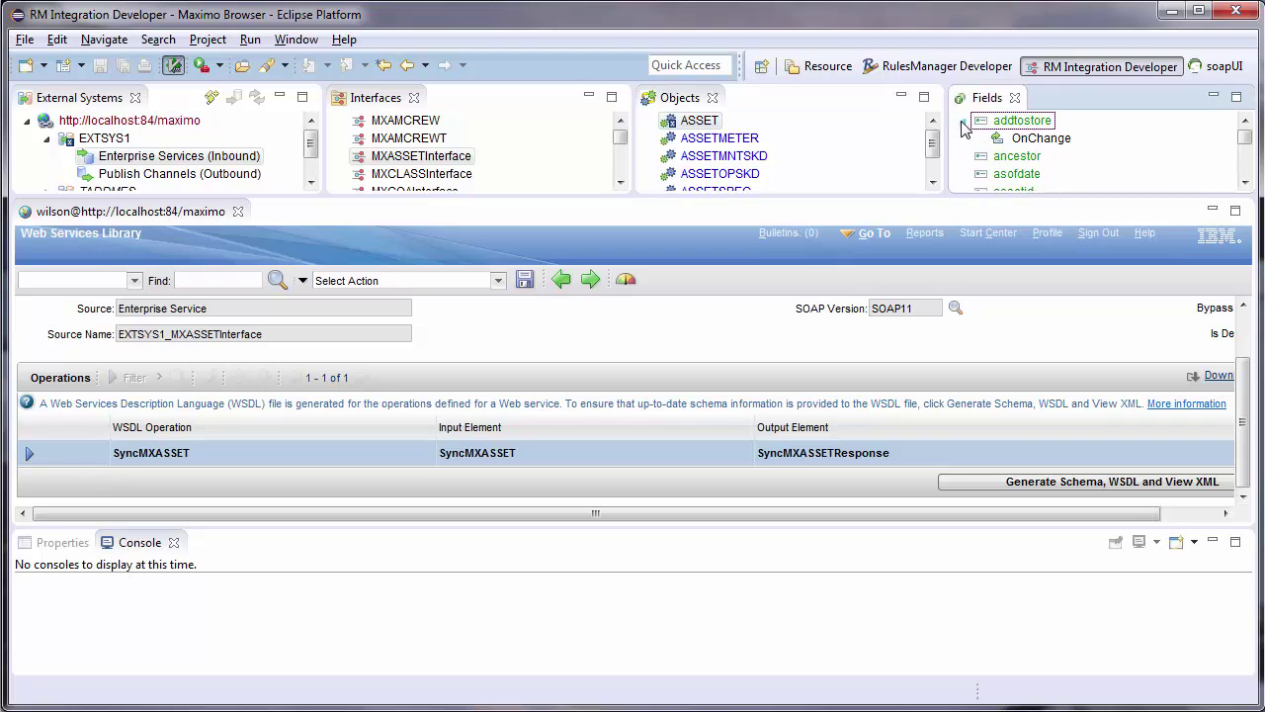
# Change the OnChange rule's field context property from addtostore to * in the Properties view
pyautogui.doubleClick(1038, 139)
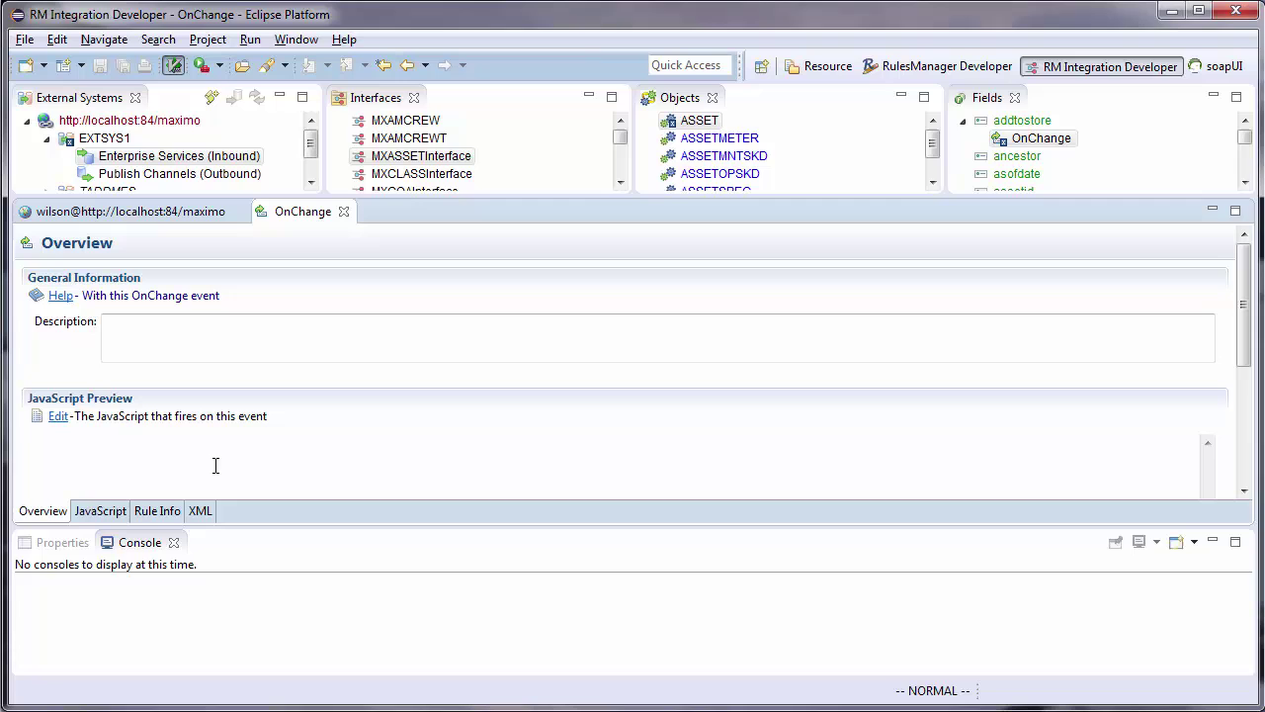
pyautogui.click(57, 542)
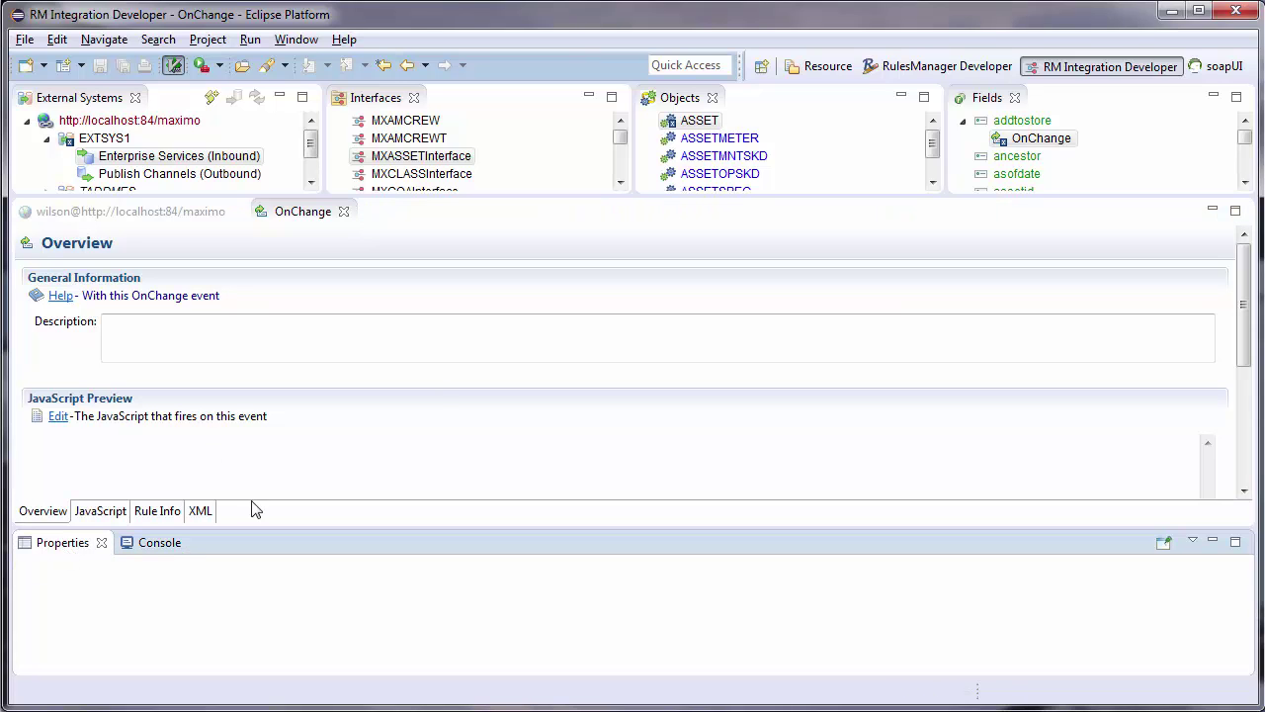
pyautogui.click(1013, 138)
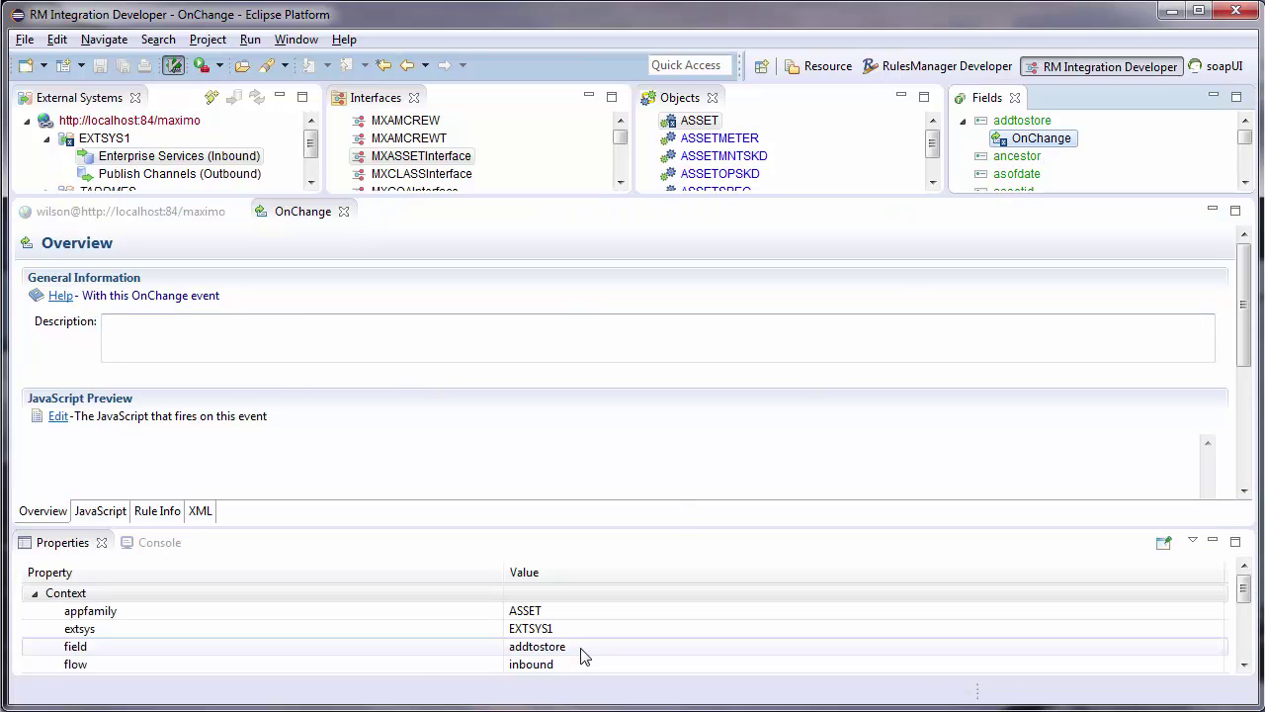
pyautogui.click(525, 647)
pyautogui.write('*')
pyautogui.press('Return')
pyautogui.click(423, 650)
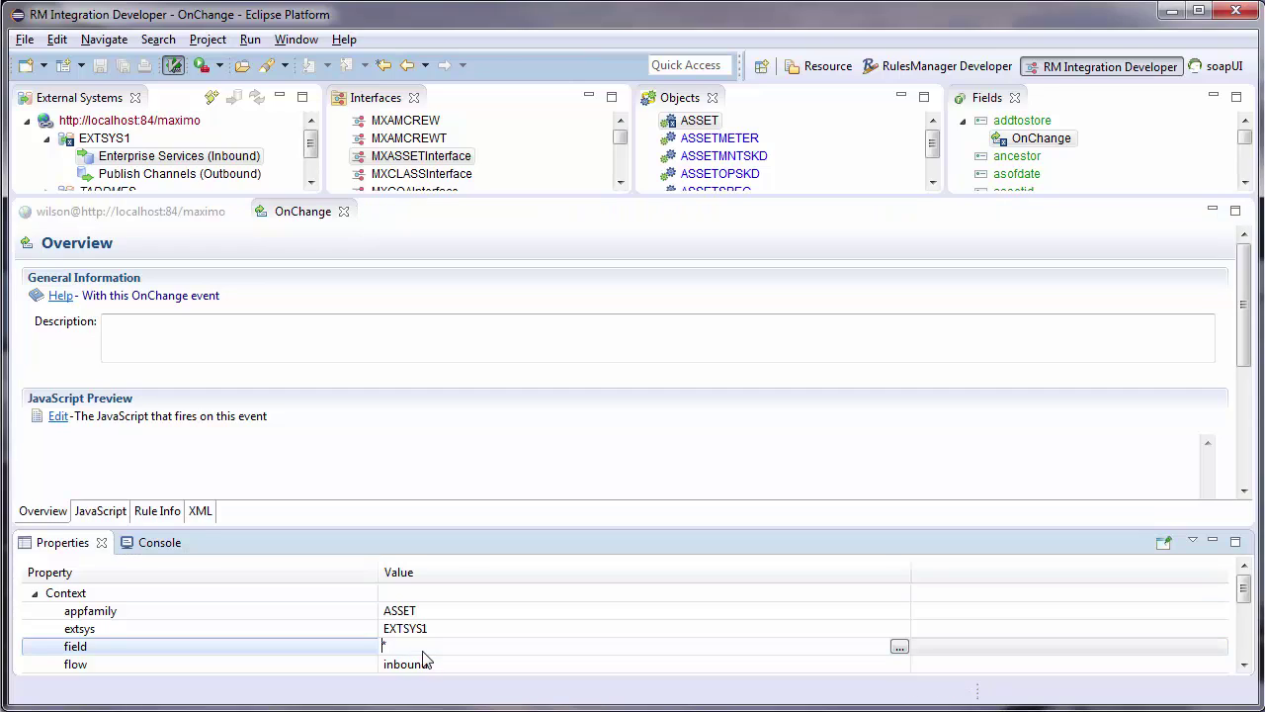
pyautogui.click(379, 465)
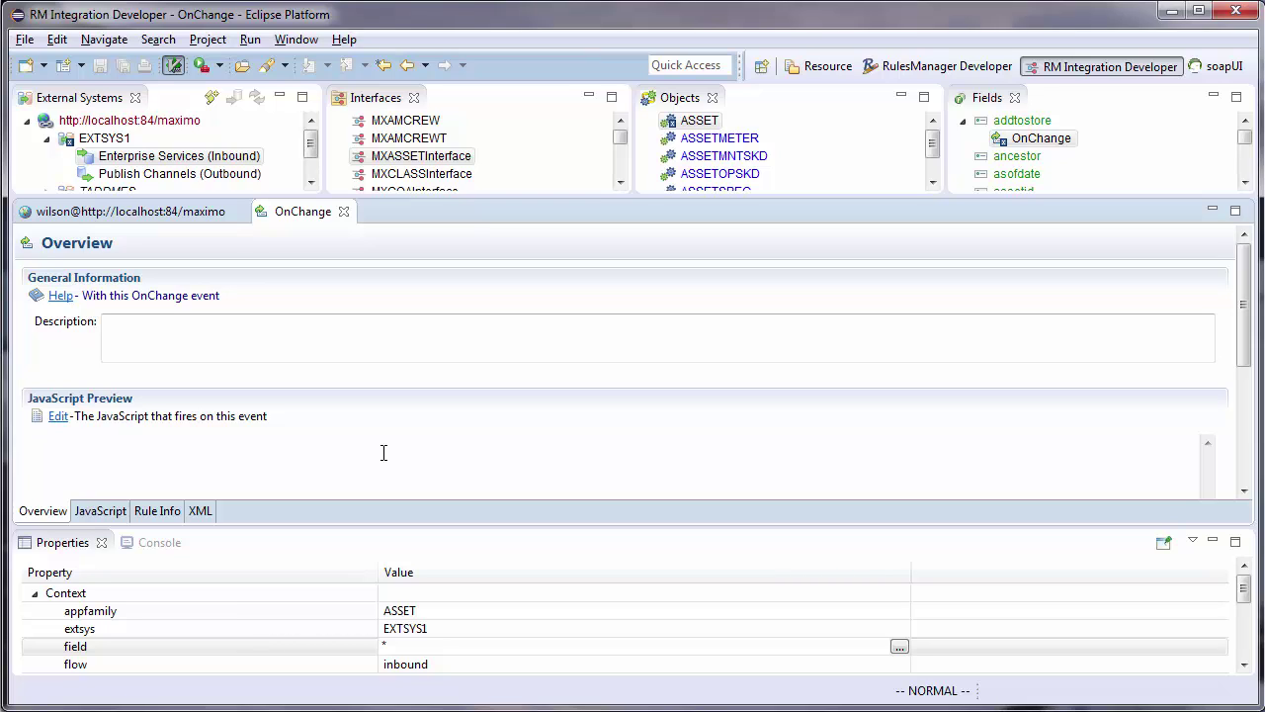
# In the OnChange script, add a logger.info line logging 'Field Changed' plus FIELD.name
pyautogui.click(56, 417)
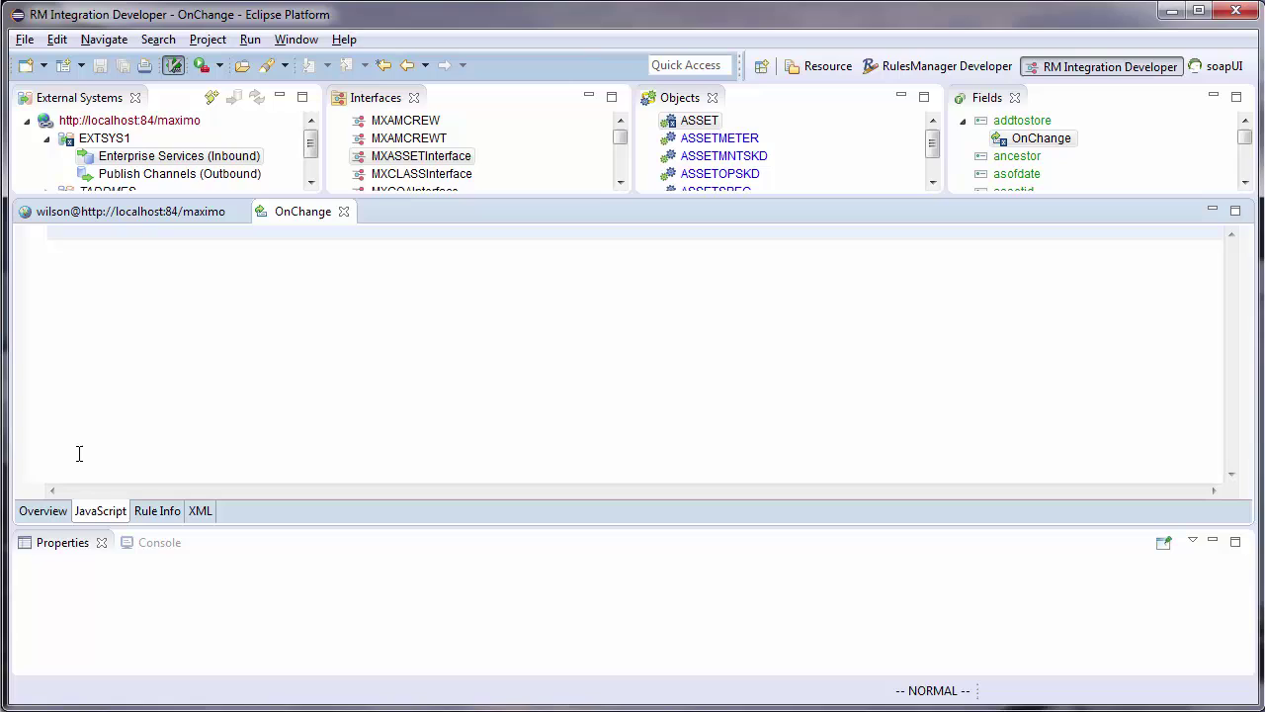
pyautogui.press('i')
pyautogui.write('logger.info()')
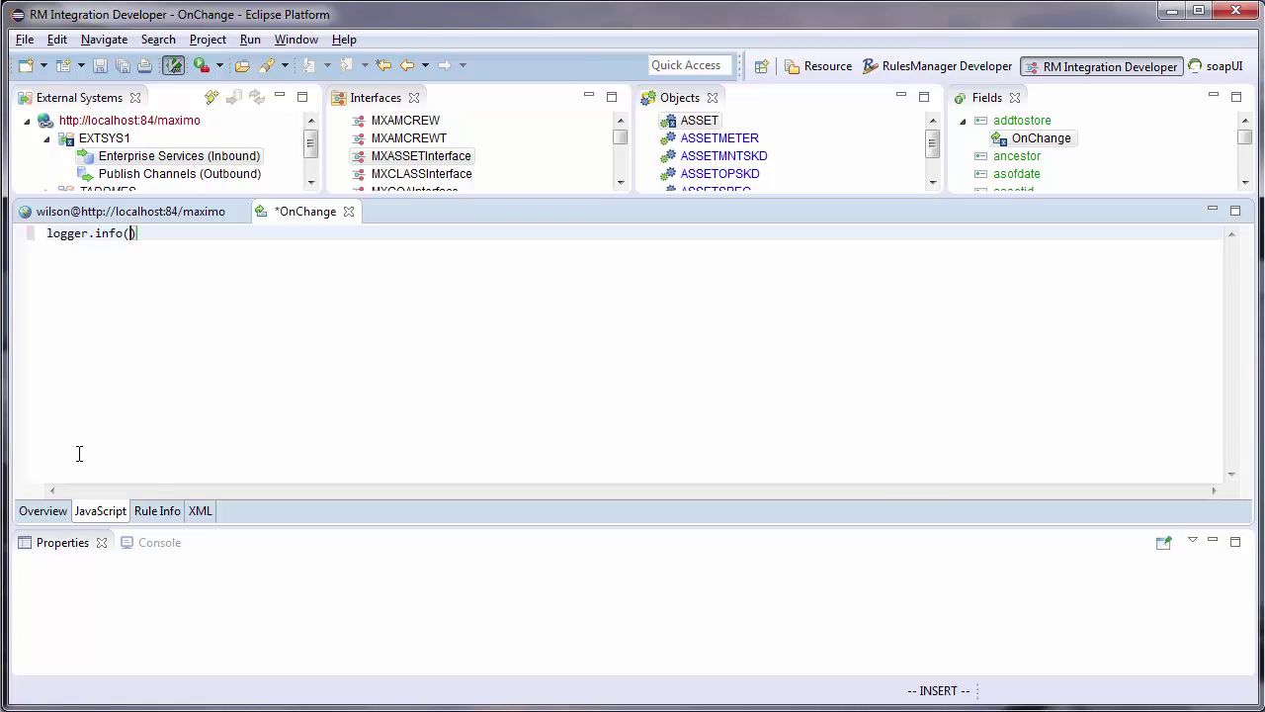
pyautogui.write('"Field Changed ')
pyautogui.write('+')
pyautogui.hotkey('ctrl', 'space')
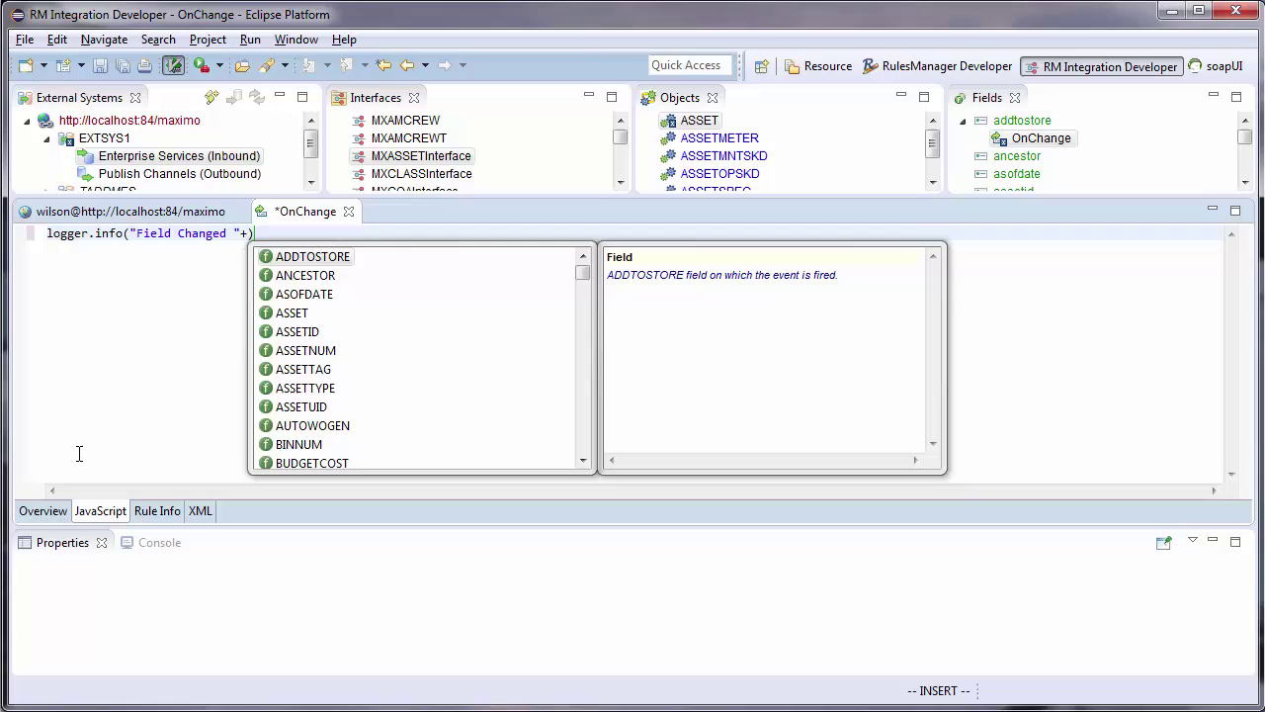
pyautogui.write('fi')
pyautogui.press('Return')
pyautogui.write('.')
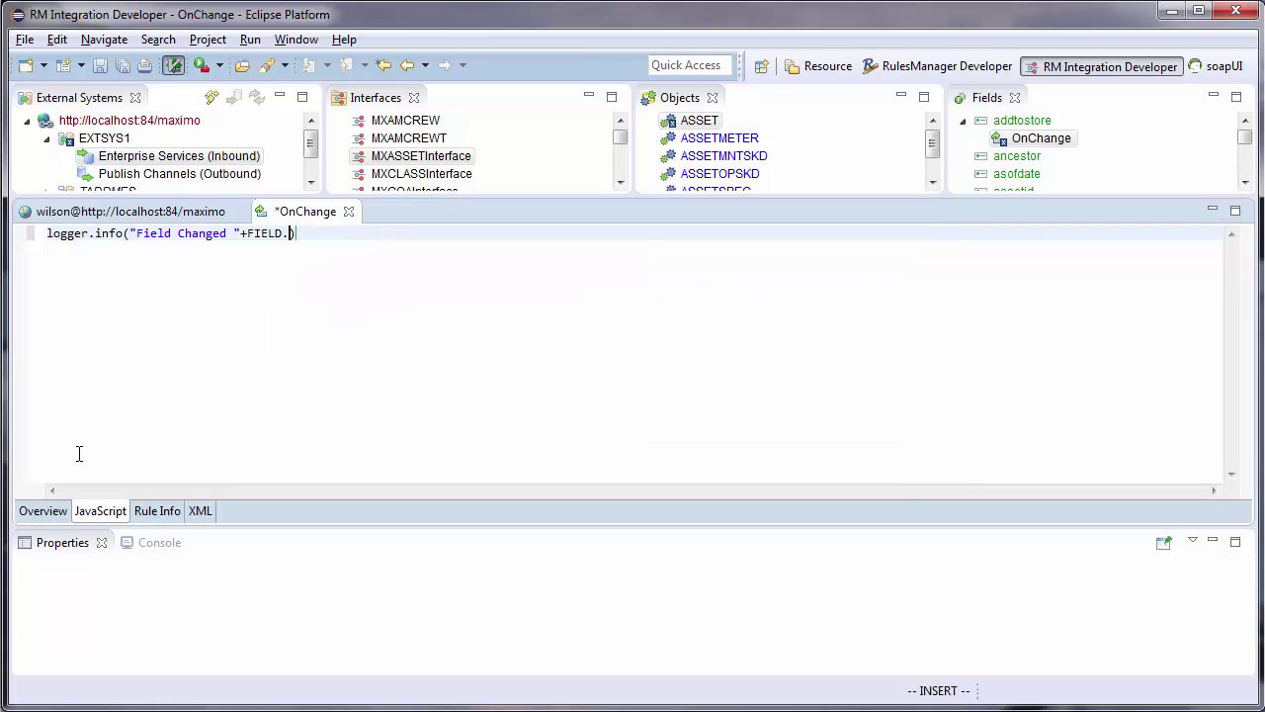
pyautogui.write('name')
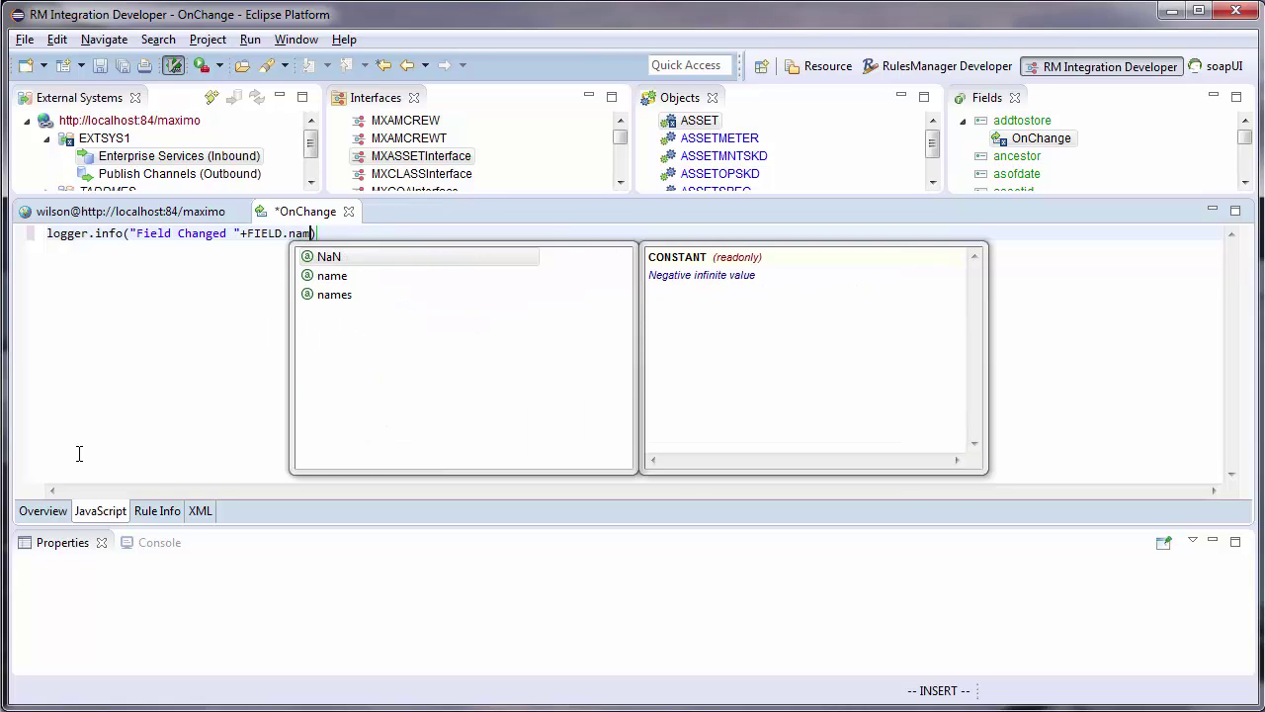
pyautogui.press('Return')
pyautogui.press('Escape')
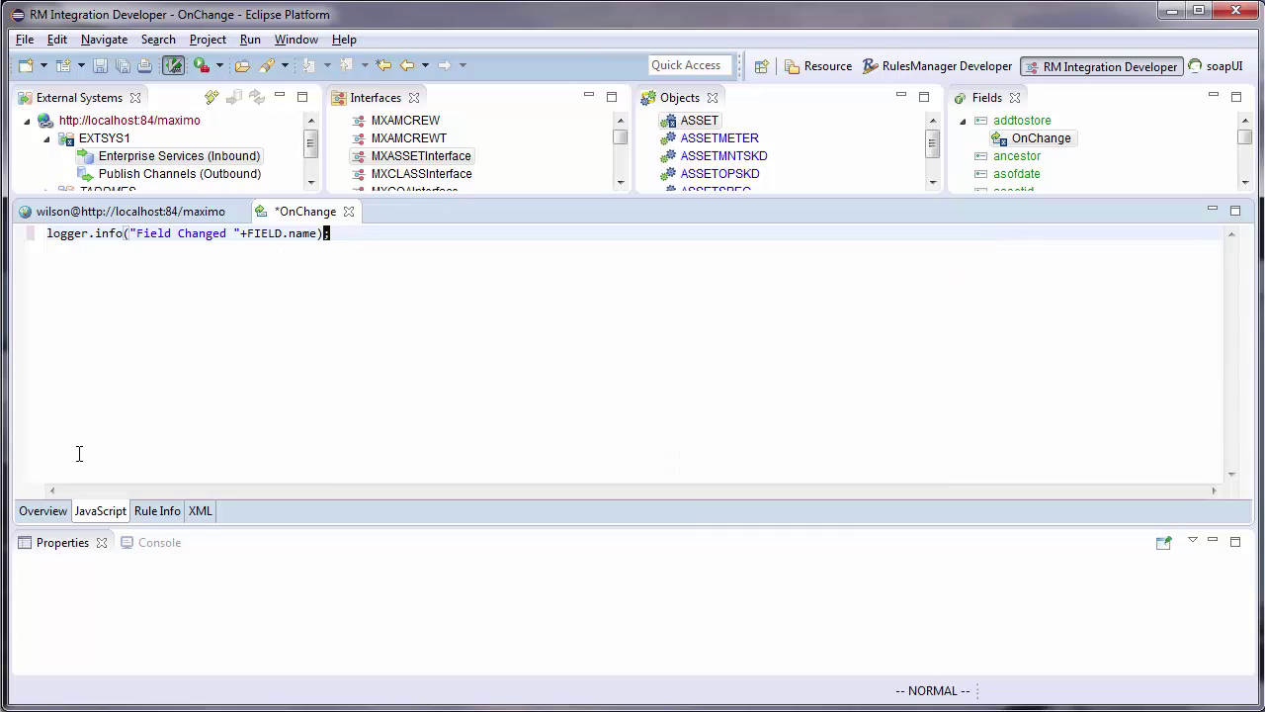
pyautogui.hotkey('shift', 'a')
pyautogui.write(';')
pyautogui.press('Return')
# Add an if (!MAXIMO.fields) block setting MAXIMO.fields = [FIELD.name]
pyautogui.write('if(!')
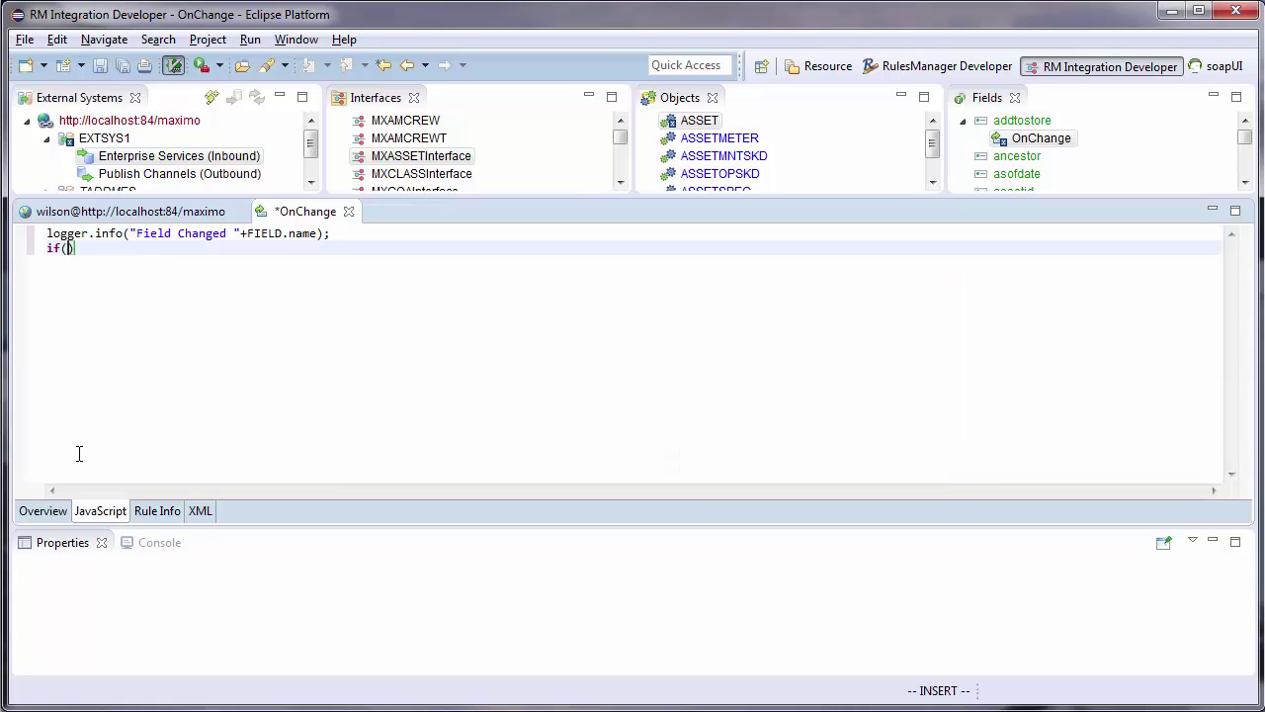
pyautogui.write('MAXIMO.fields){')
pyautogui.press('Return')
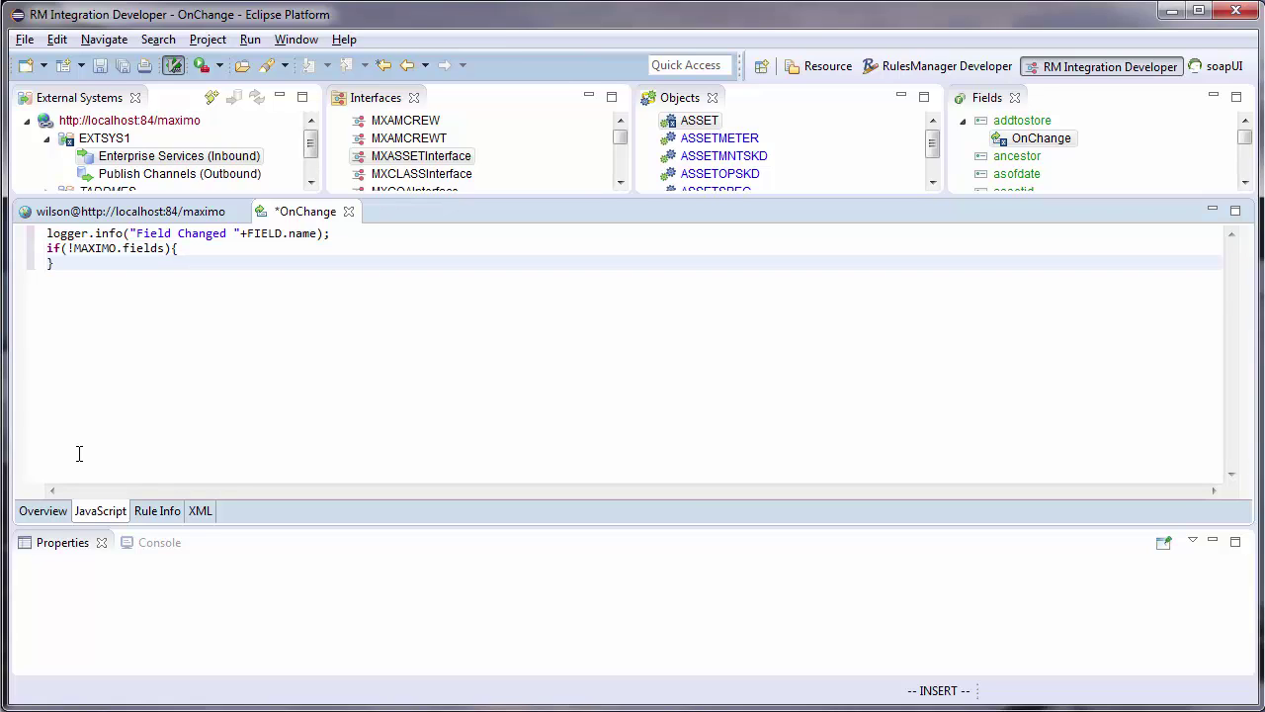
pyautogui.press('Escape')
pyautogui.hotkey('shift', 'o')
pyautogui.write('MAXIMO.fields = [fie')
pyautogui.press('BackSpace')
pyautogui.press('BackSpace')
pyautogui.hotkey('ctrl', 'space')
pyautogui.press('Return')
pyautogui.write('.name')
pyautogui.press('Escape')
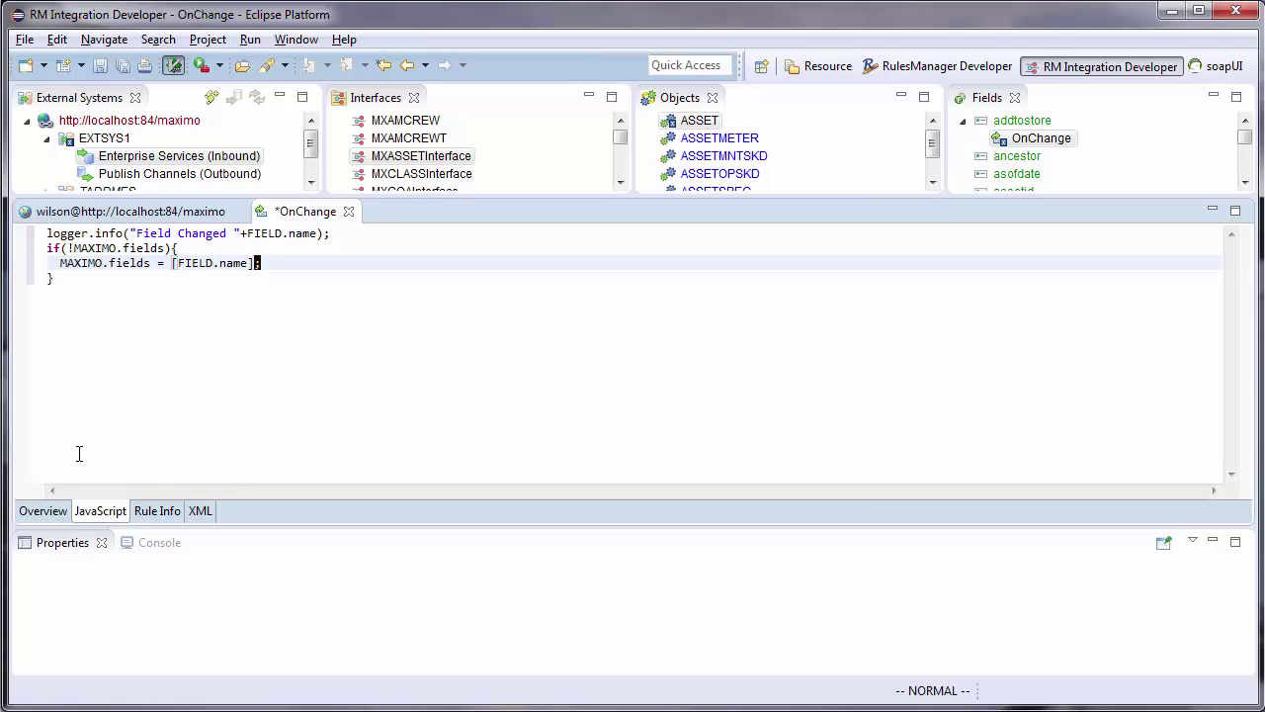
pyautogui.write('A;')
pyautogui.press('Escape')
# Add an else branch with MAXIMO.fields.push(FIELD.name); and save the script
pyautogui.write('joelse{')
pyautogui.press('Return')
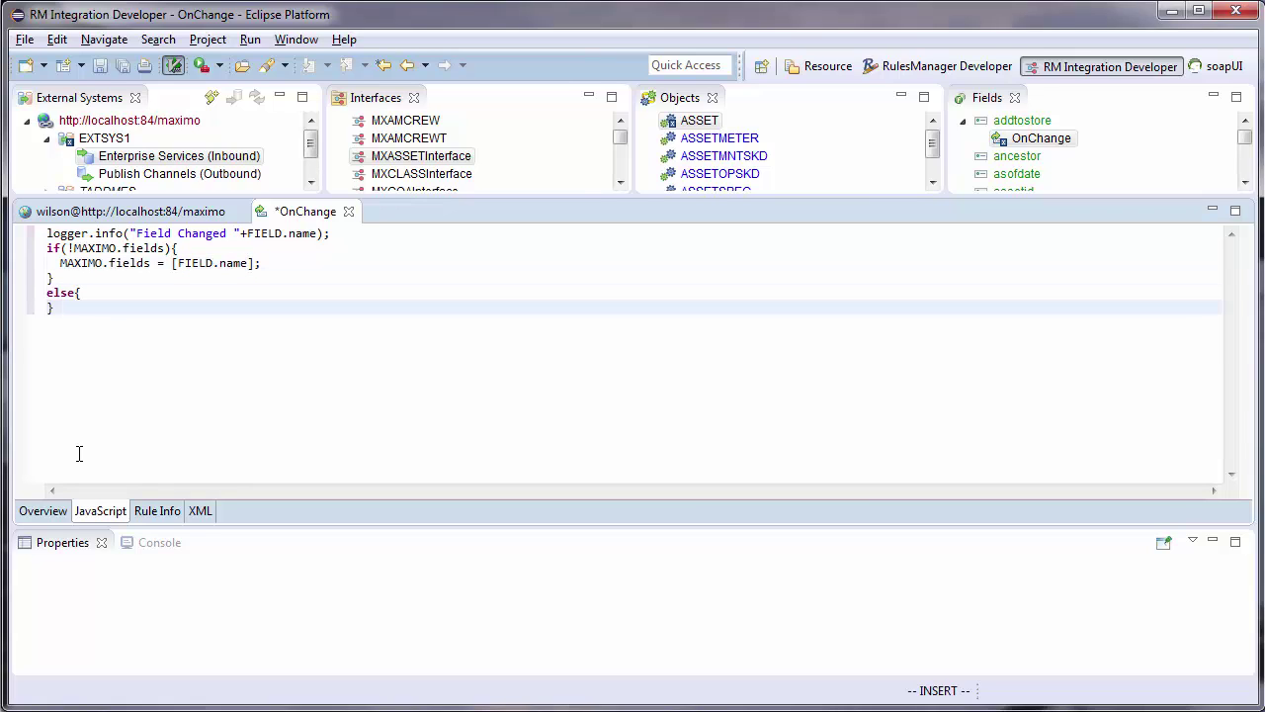
pyautogui.press('Return')
pyautogui.press('Escape')
pyautogui.press('k')
pyautogui.press('A')
pyautogui.write('MAXIMO.')
pyautogui.write('fields.pus')
pyautogui.write('h(')
pyautogui.write('FIELD.name)')
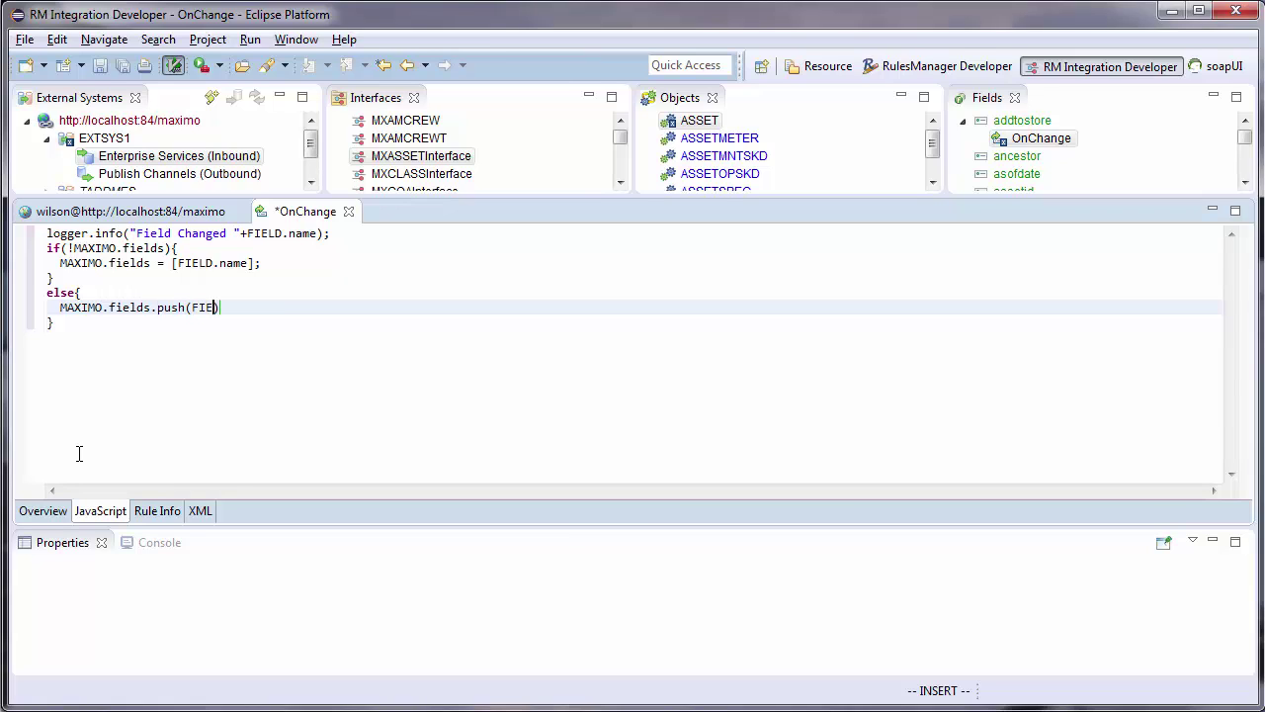
pyautogui.write(';')
pyautogui.press('Escape')
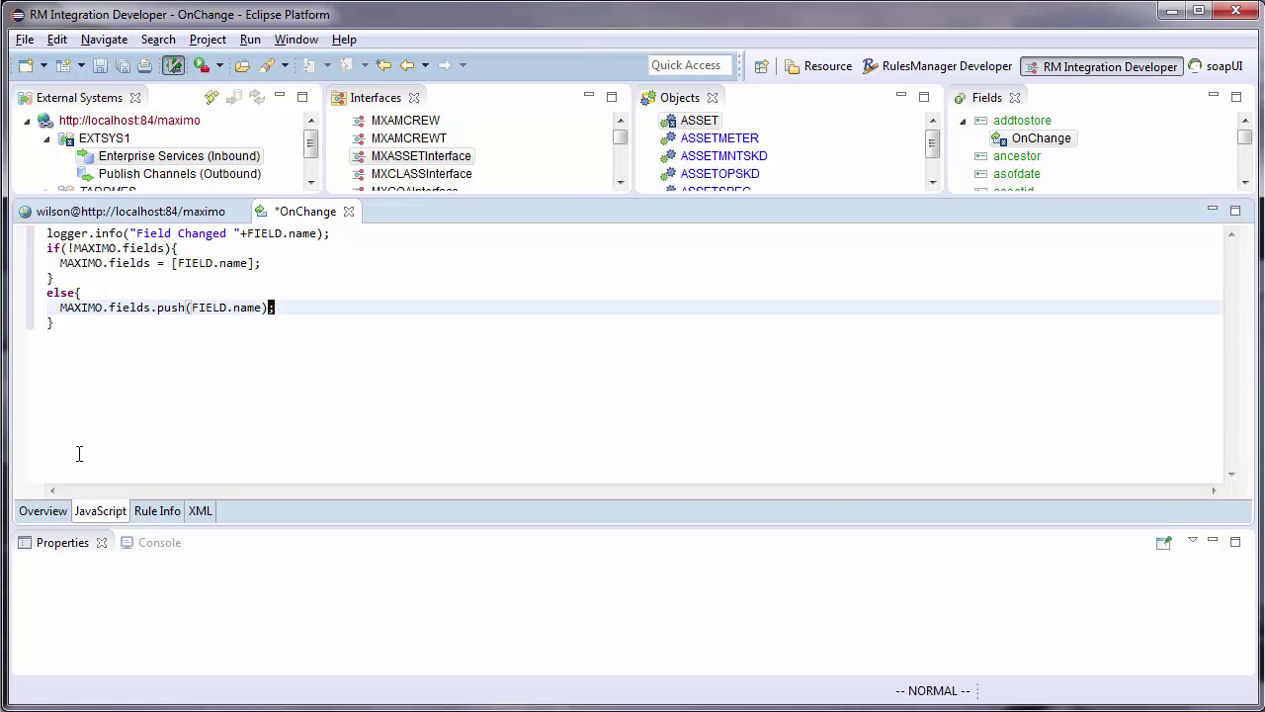
pyautogui.hotkey('ctrl', 's')
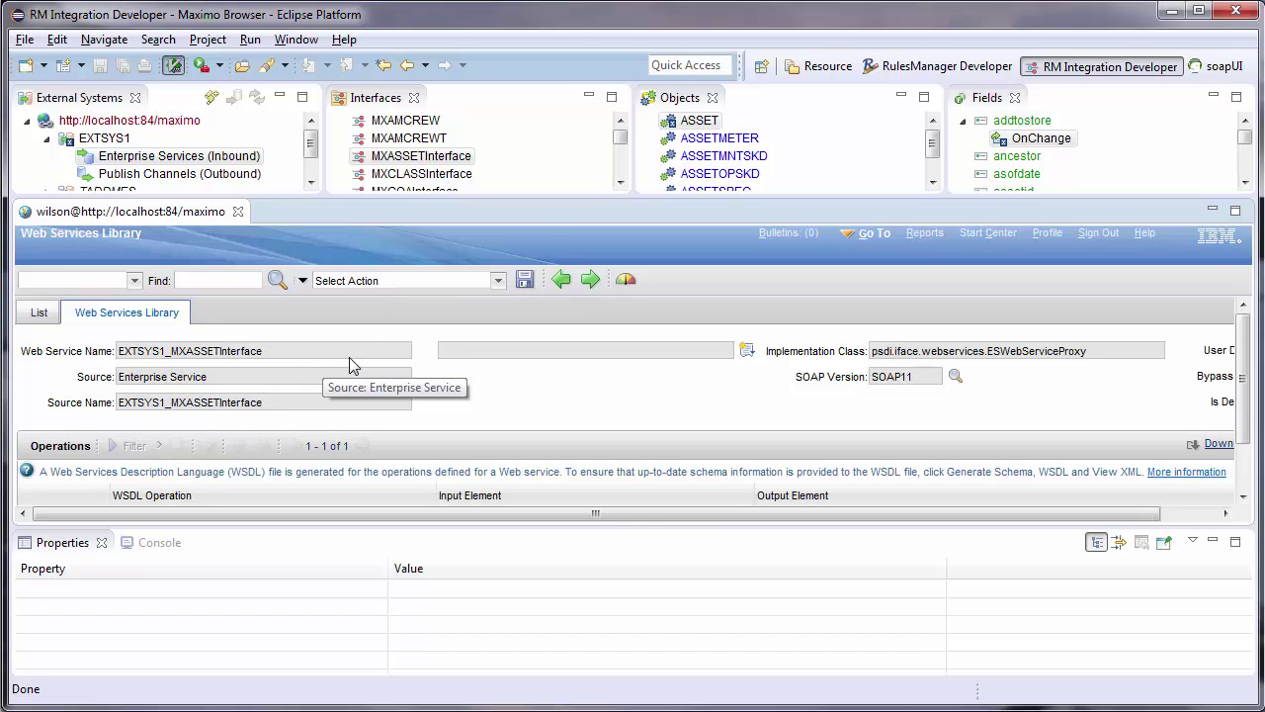
# Add an OnResponse rule to MXASSETInterface firing before Maximo handles XML, save it, and edit its script
pyautogui.click(402, 158)
pyautogui.rightClick(402, 160)
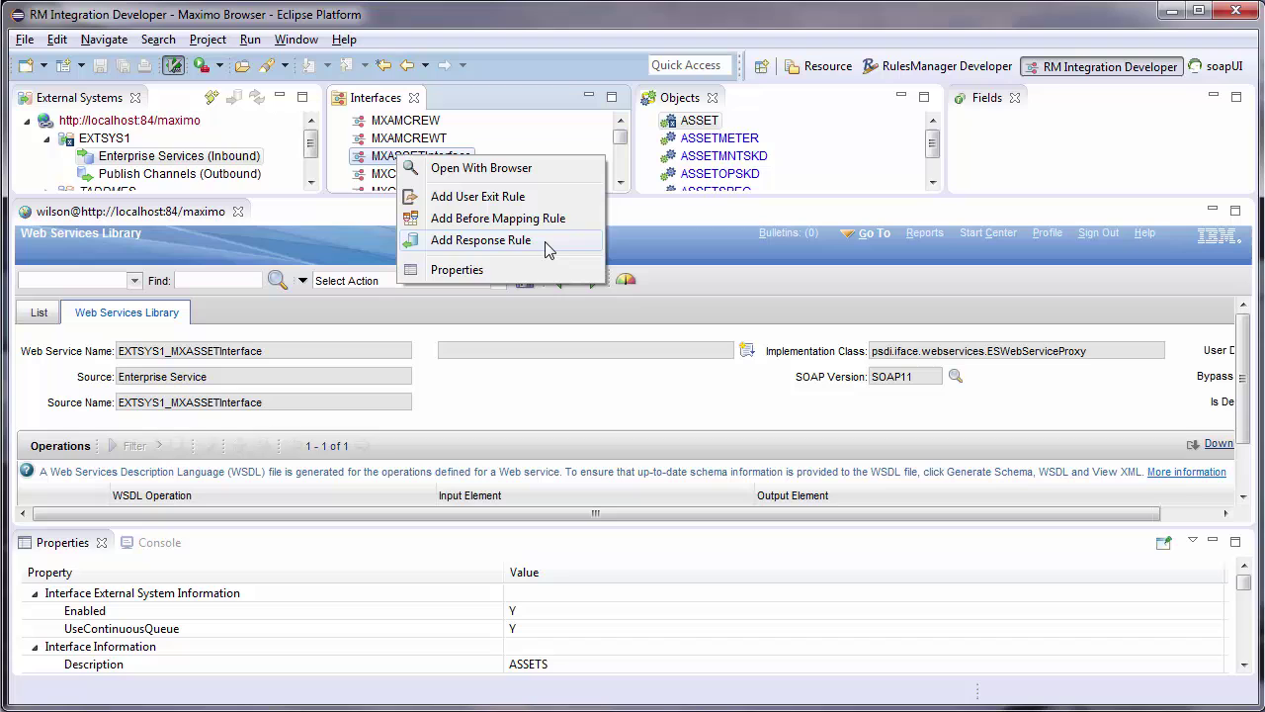
pyautogui.click(544, 242)
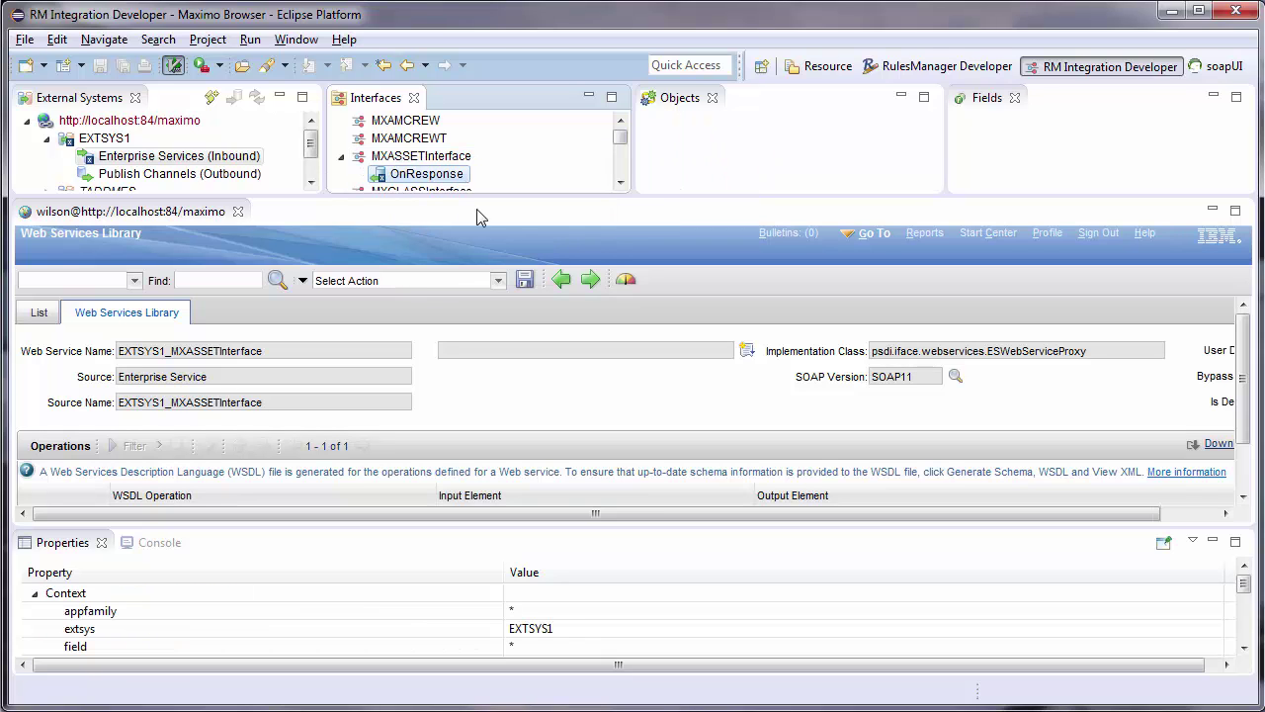
pyautogui.doubleClick(435, 175)
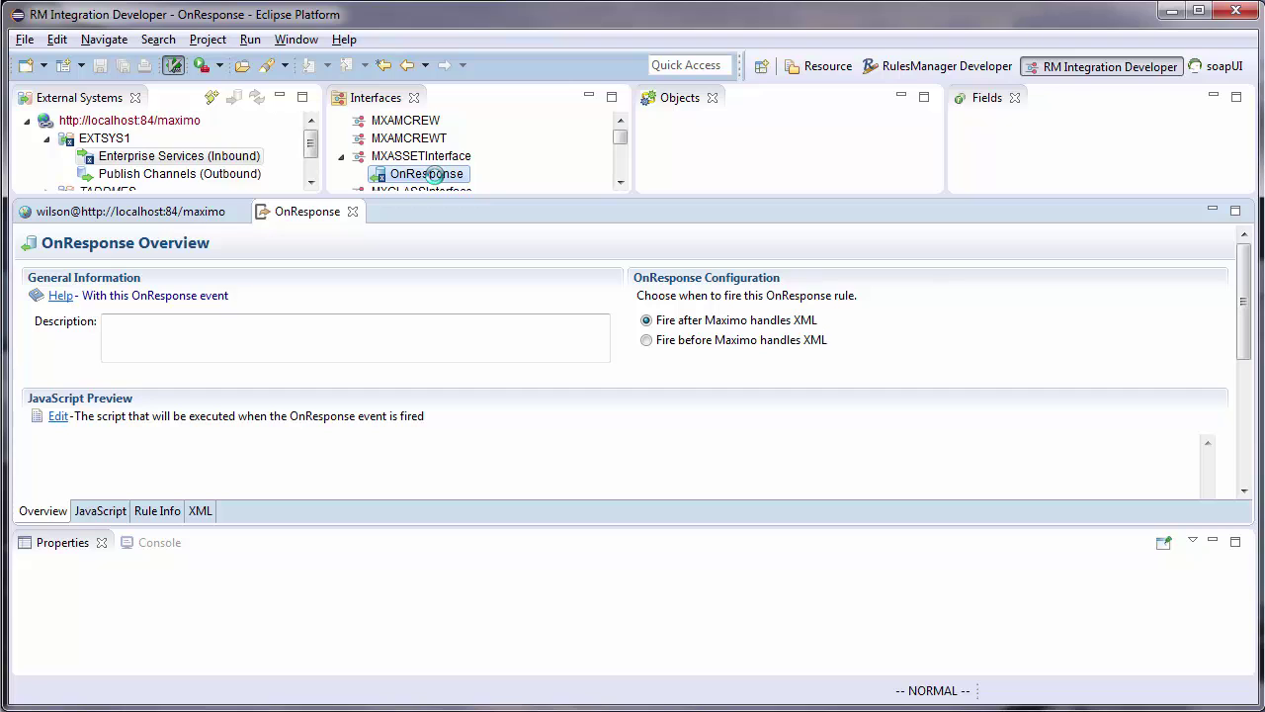
pyautogui.click(646, 340)
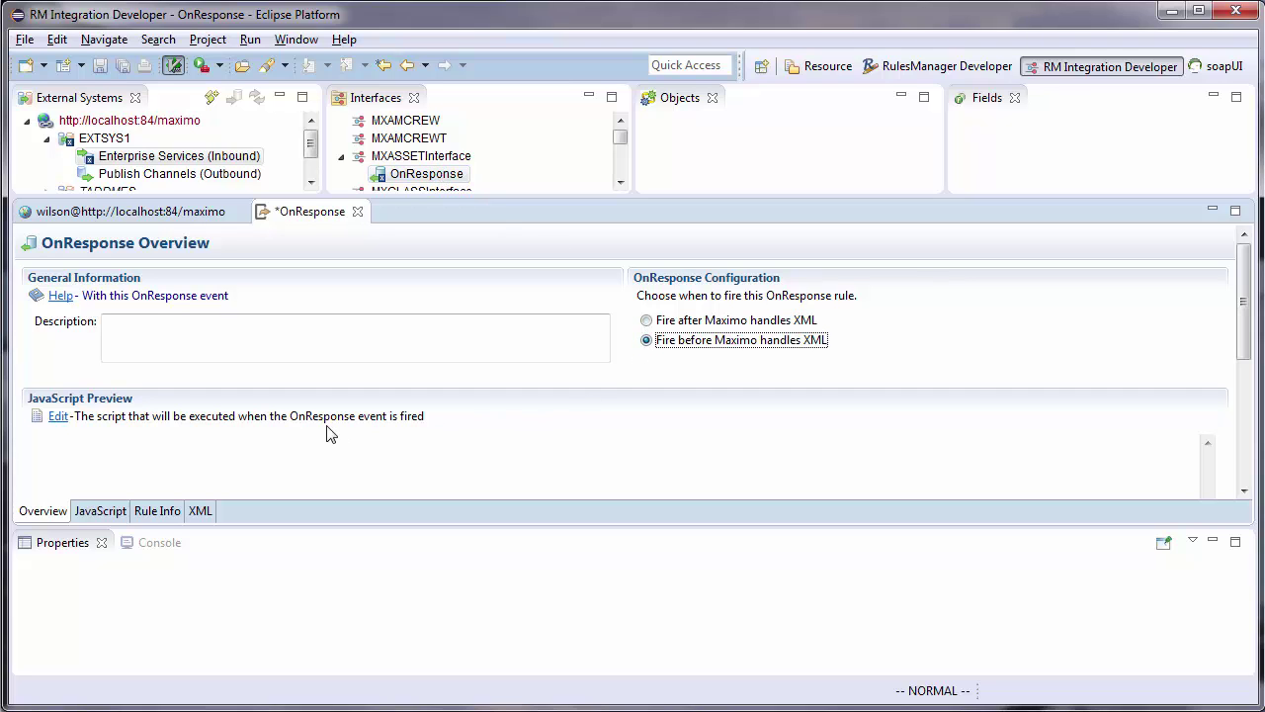
pyautogui.hotkey('ctrl', 's')
pyautogui.click(57, 417)
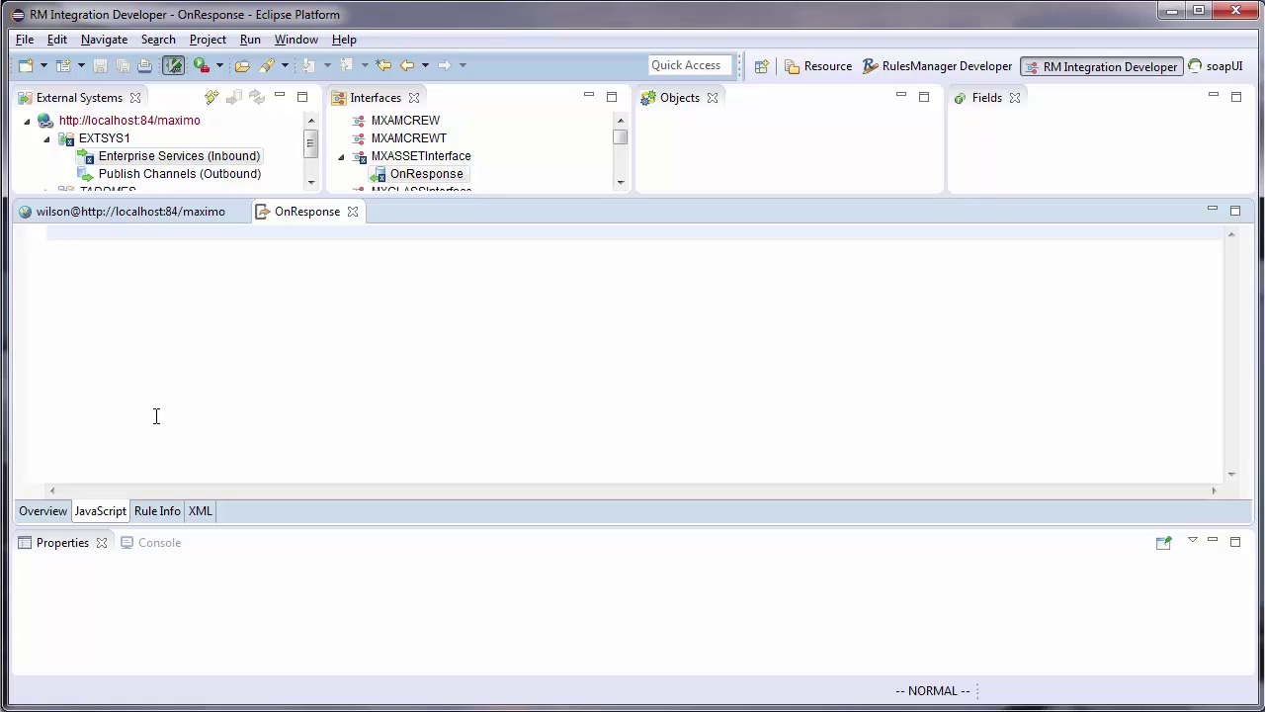
# Start the OnResponse script with var xml = INTERFACE.xml;
pyautogui.press('i')
pyautogui.write('var')
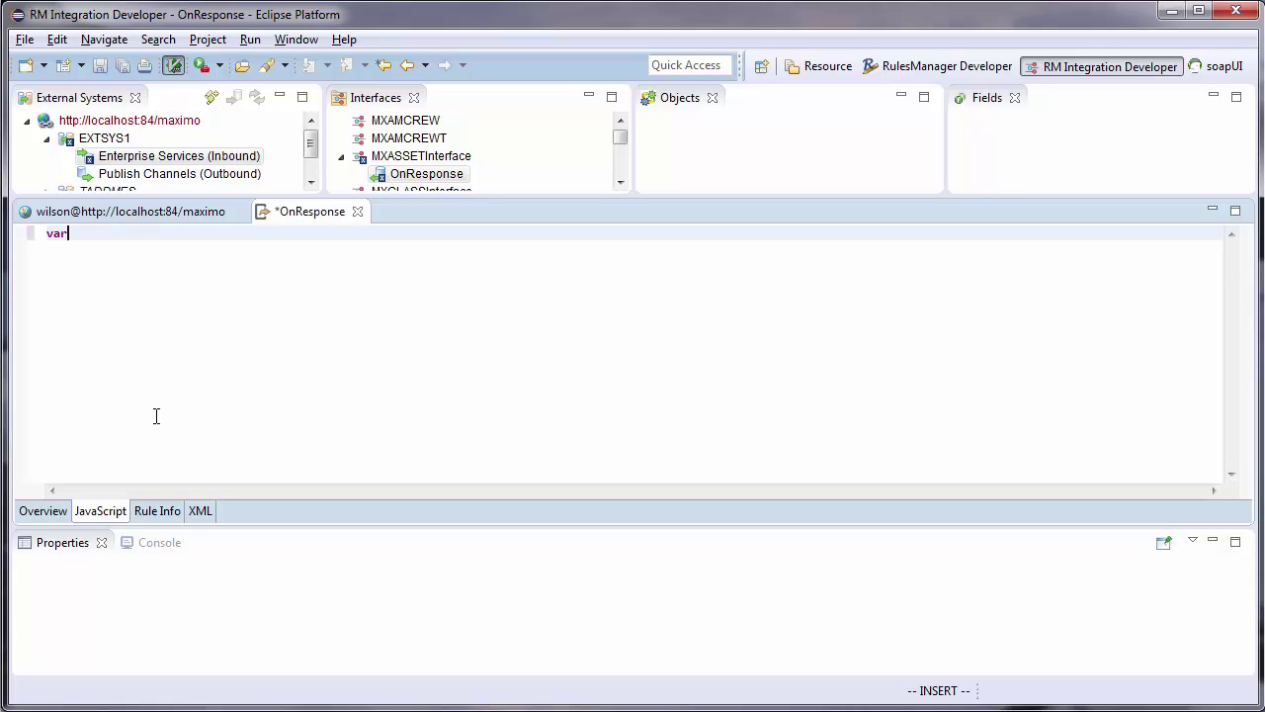
pyautogui.write(' xml = INTERFACE.xml;')
pyautogui.press('Escape')
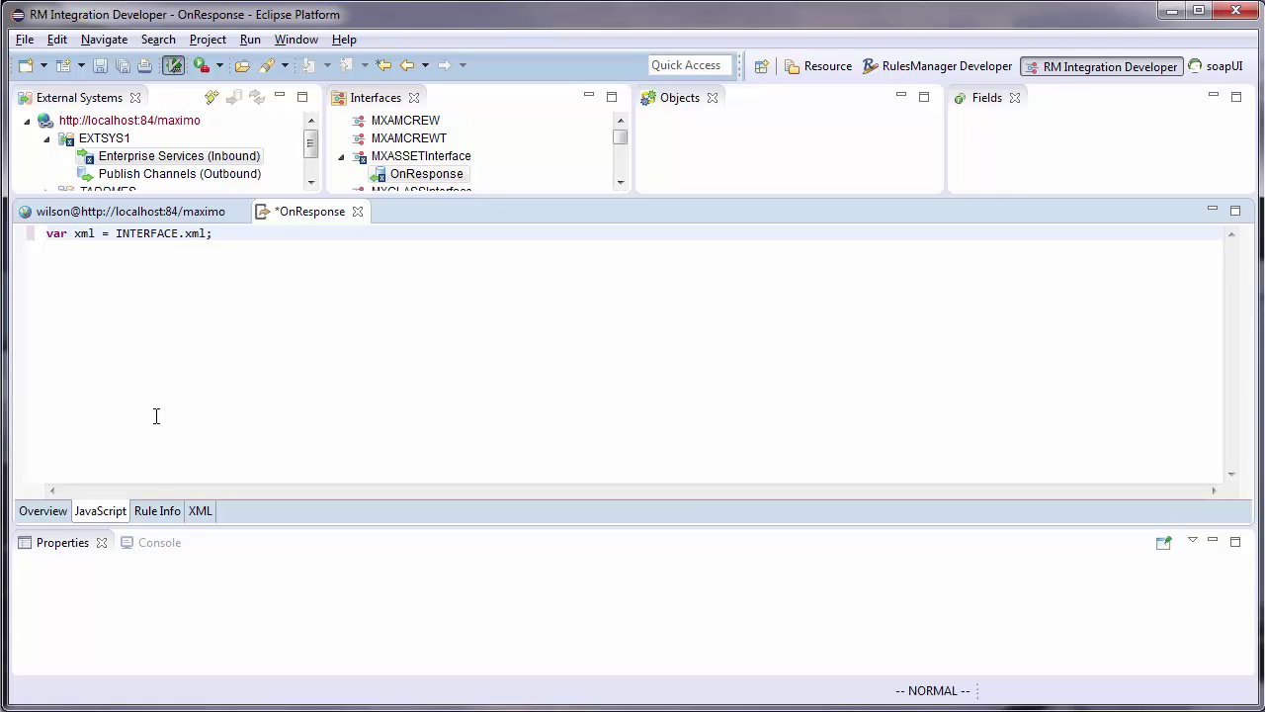
pyautogui.write('o')
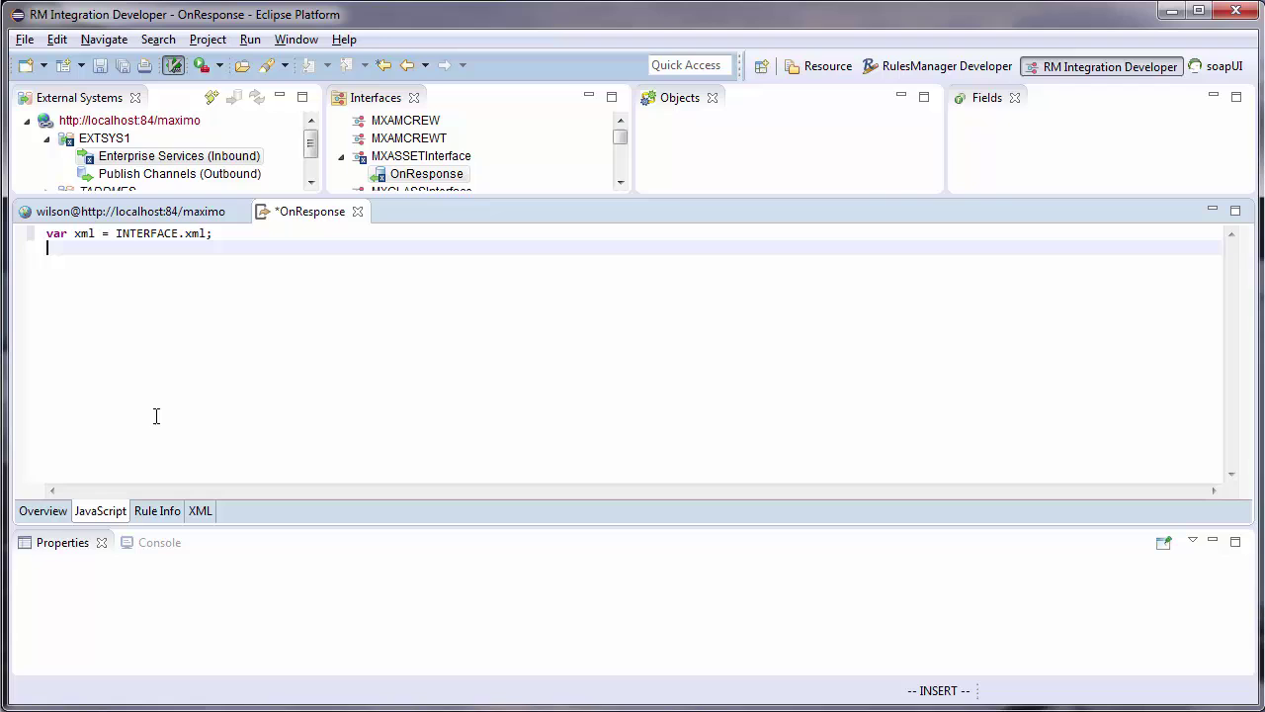
pyautogui.write('if(')
pyautogui.hotkey('ctrl', 'space')
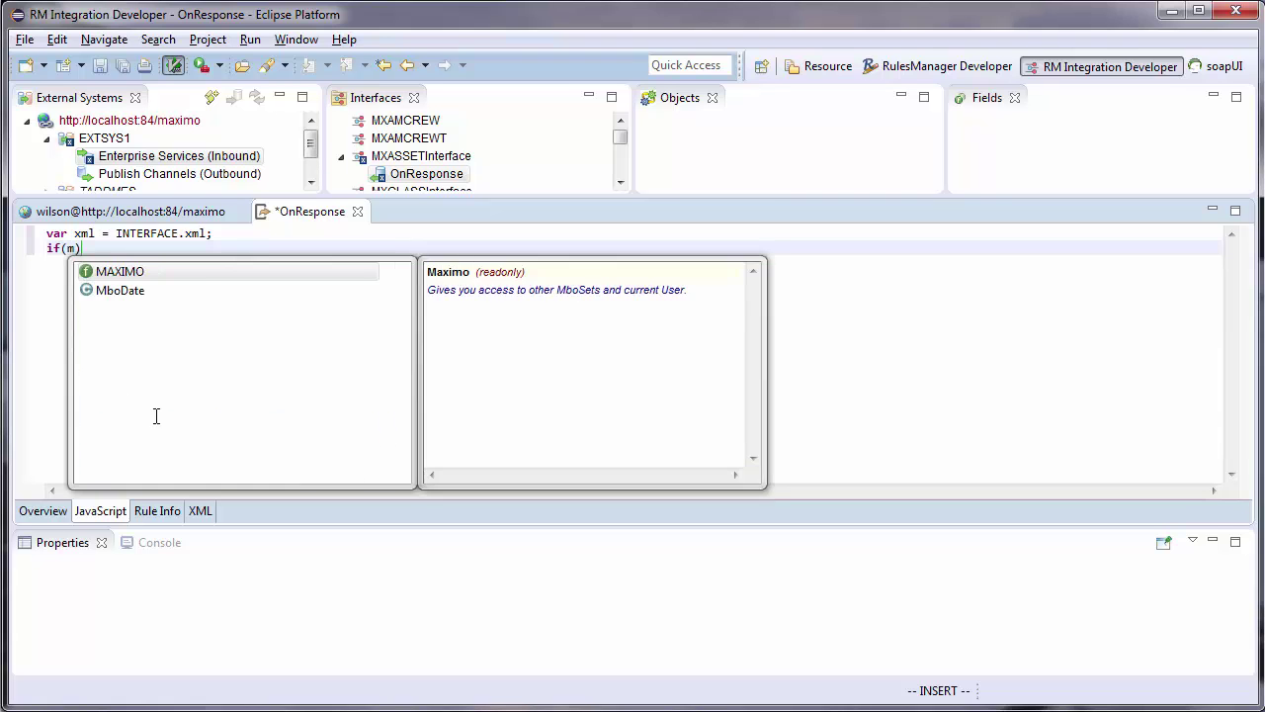
pyautogui.press('Return')
pyautogui.write('.')
pyautogui.hotkey('ctrl', 'space')
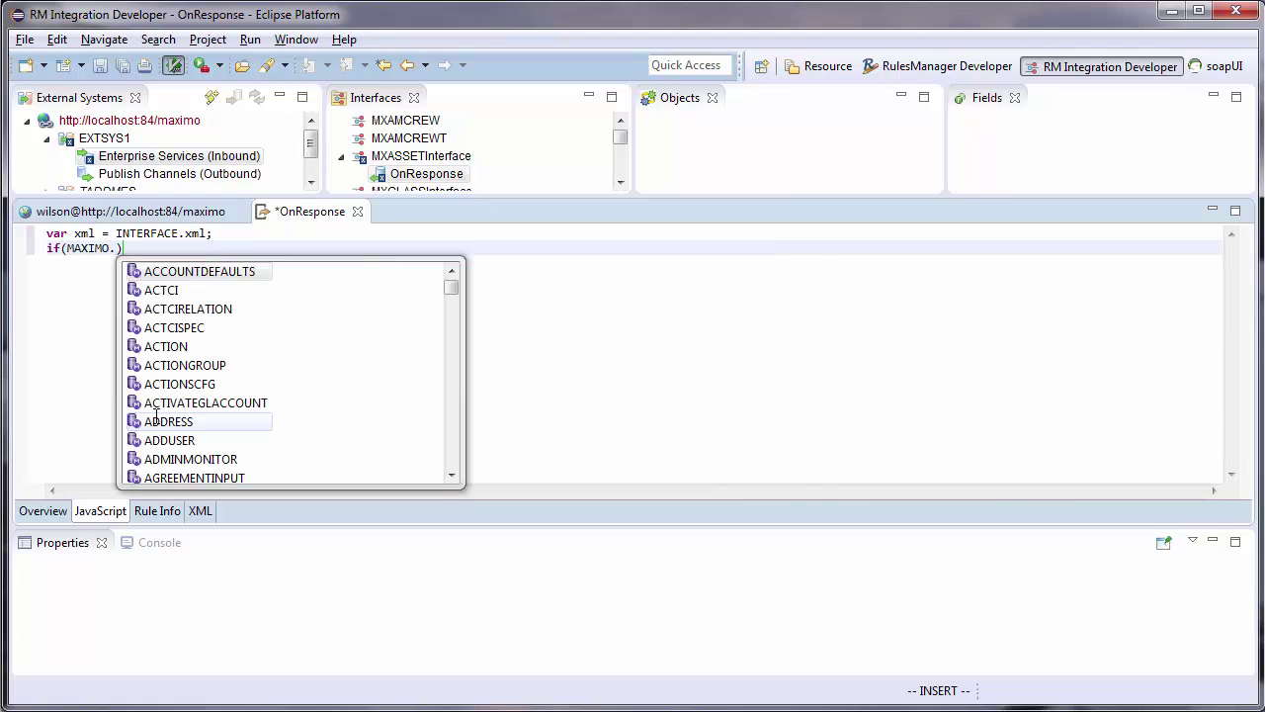
pyautogui.write('fields){')
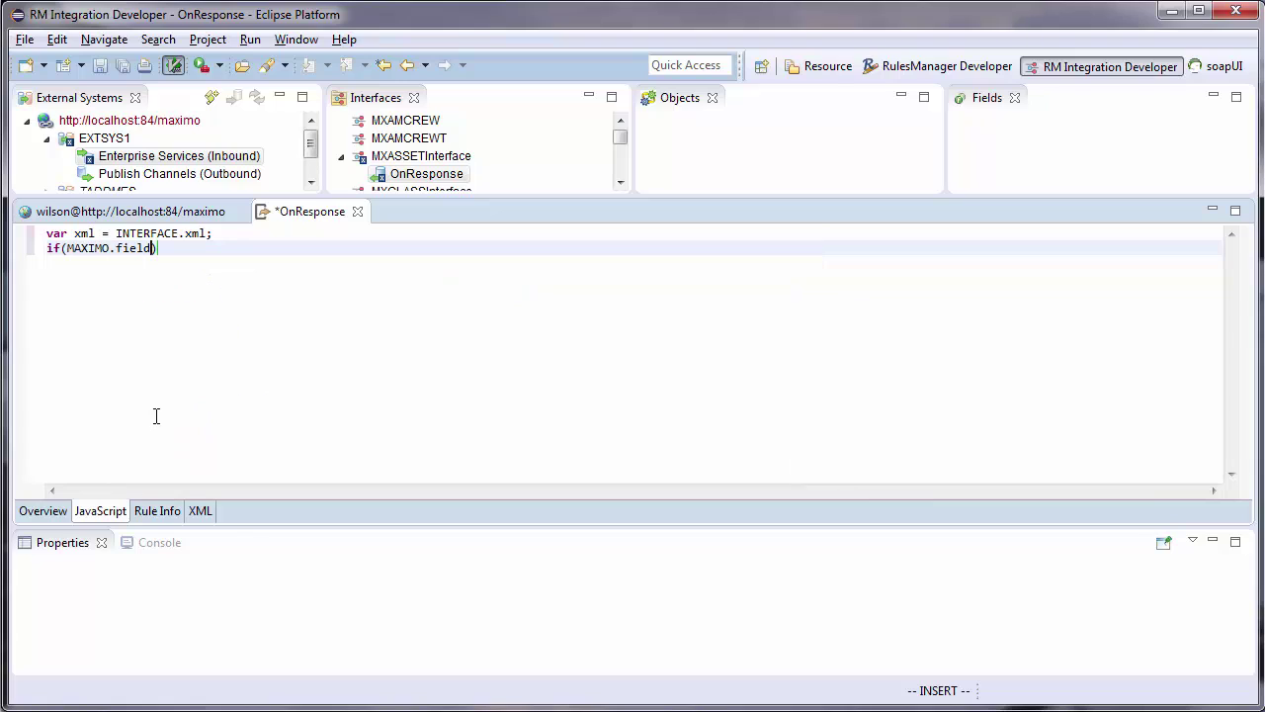
pyautogui.press('Return')
pyautogui.press('Escape')
pyautogui.press('k')
pyautogui.press('o')
pyautogui.press('Tab')
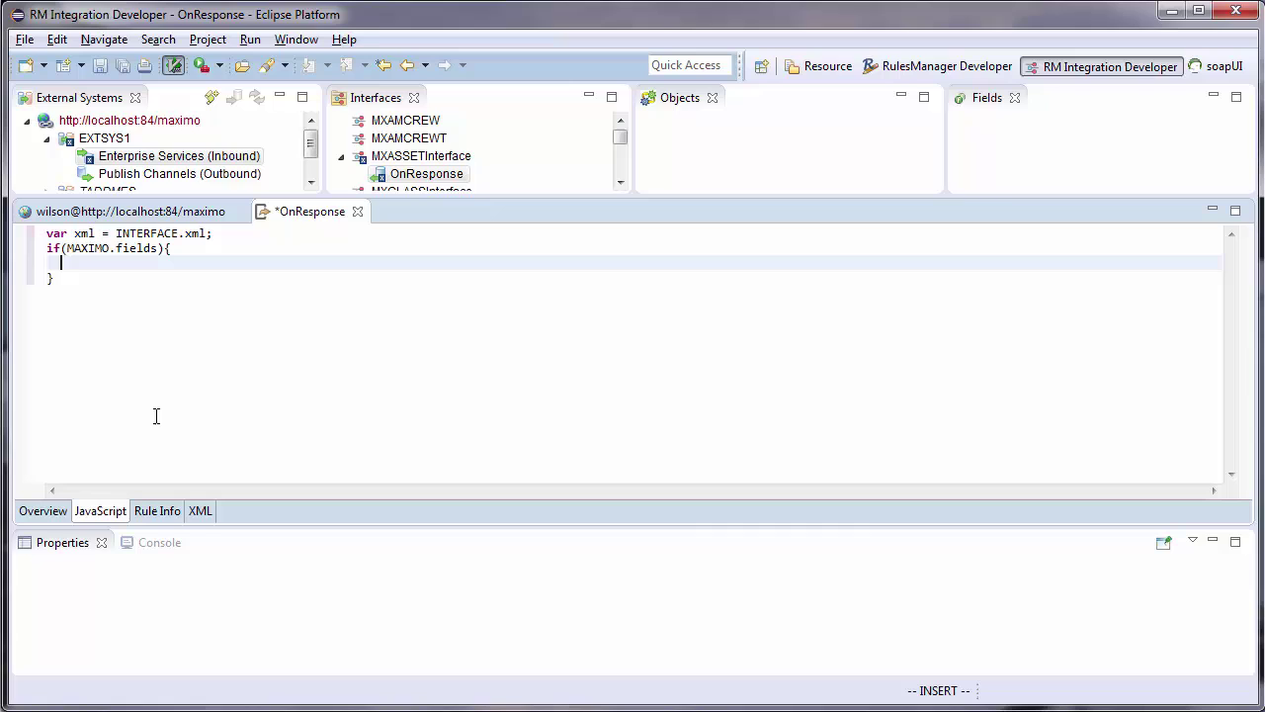
pyautogui.write('xml.@updated = MAXIMO.fields.')
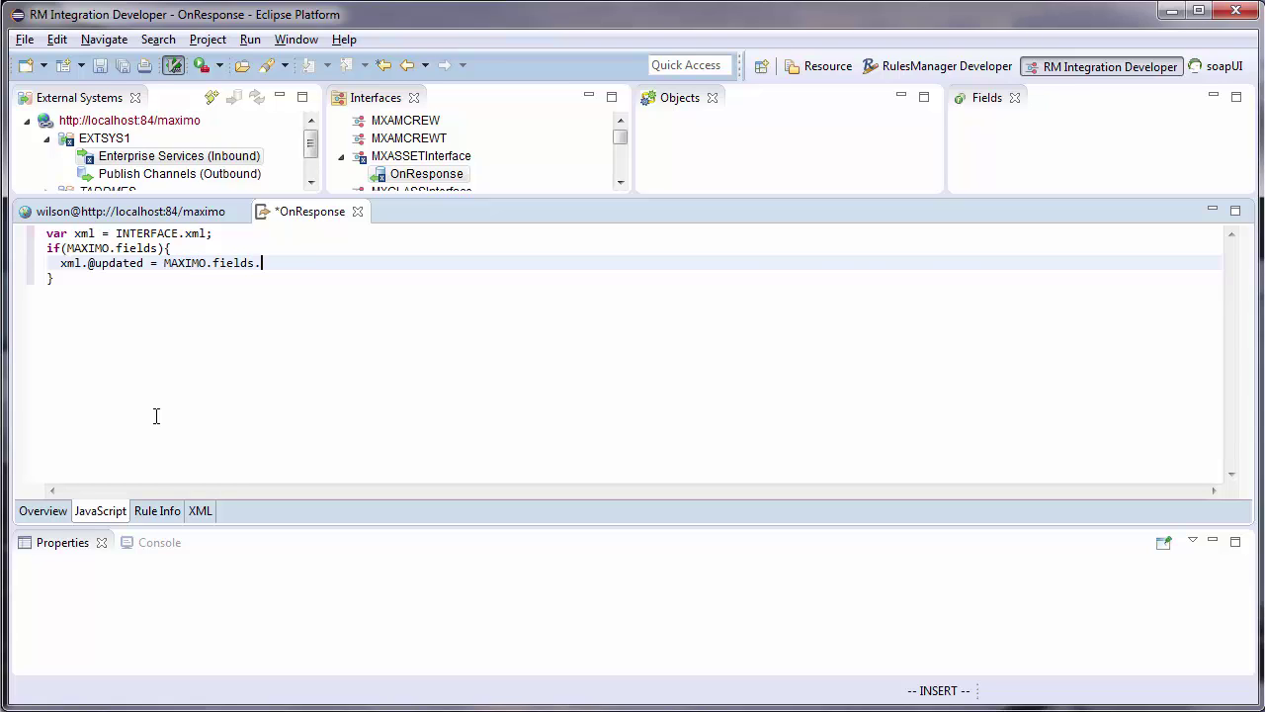
pyautogui.write("join(',');")
pyautogui.press('Escape')
# Add INTERFACE.xml = xml; and MAXIMO.fields = undefined; inside the block, then save
pyautogui.press('o')
pyautogui.hotkey('ctrl', 'space')
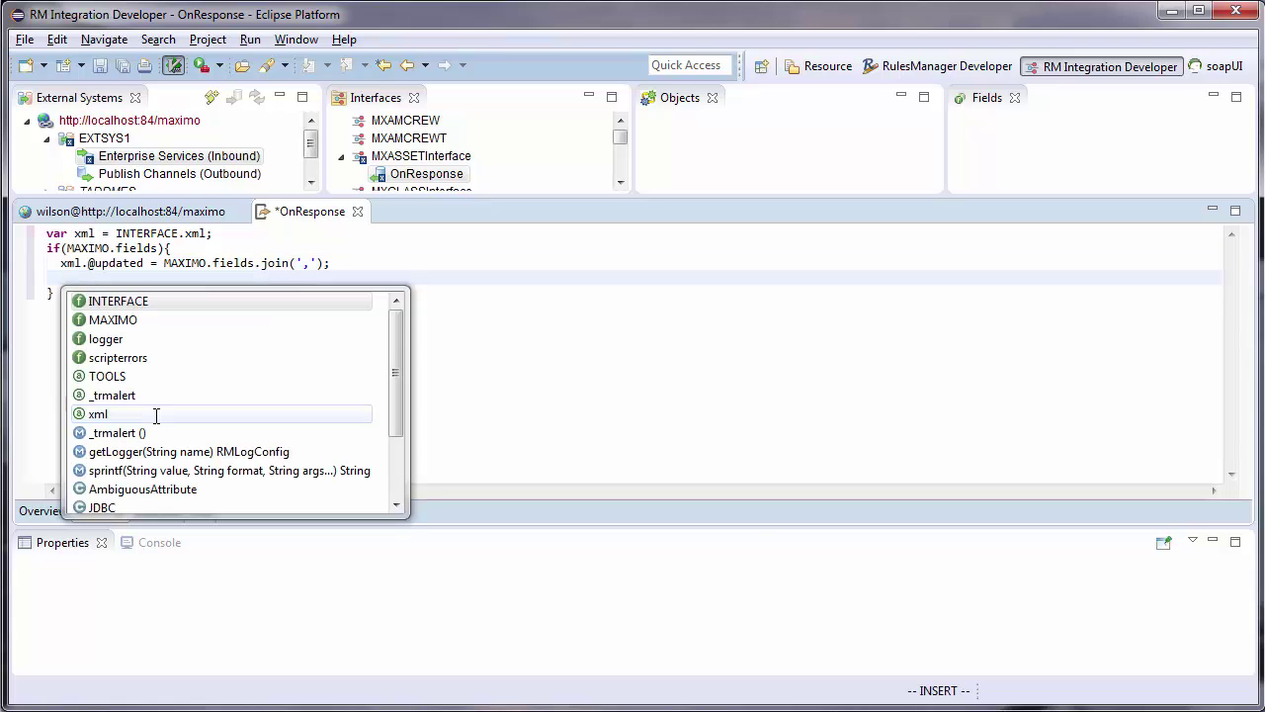
pyautogui.write('i')
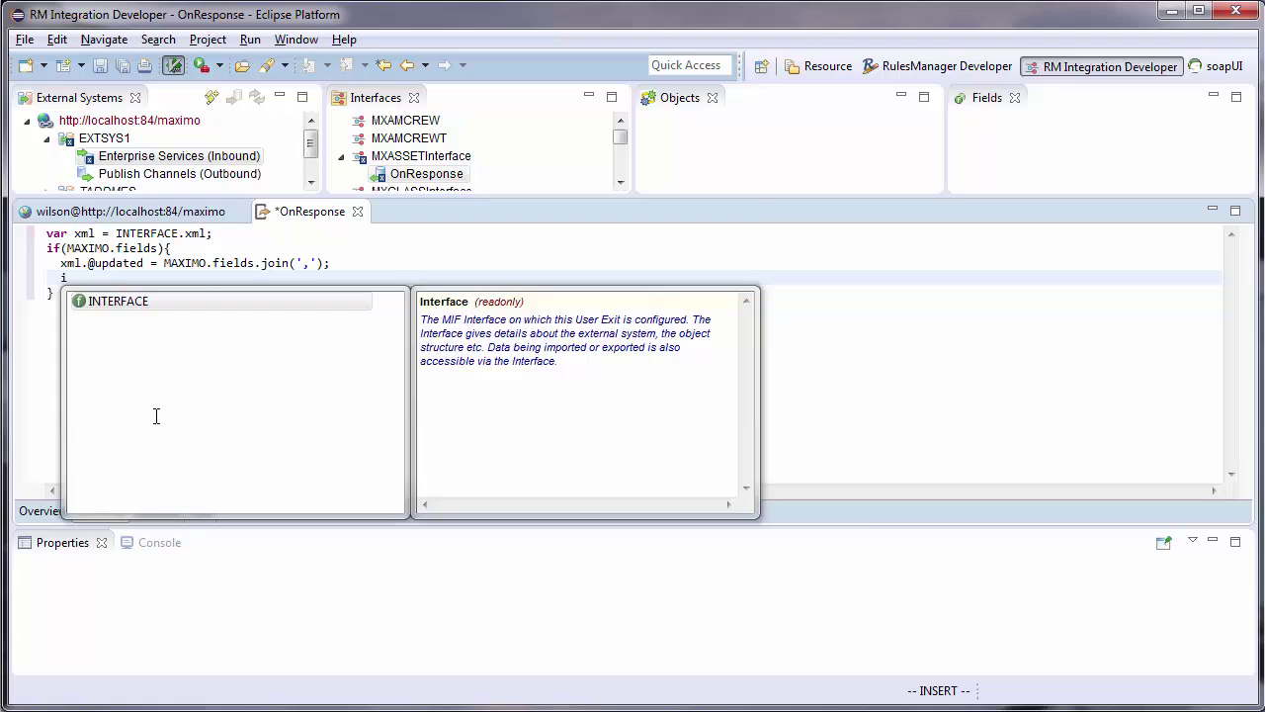
pyautogui.press('Return')
pyautogui.write('.x')
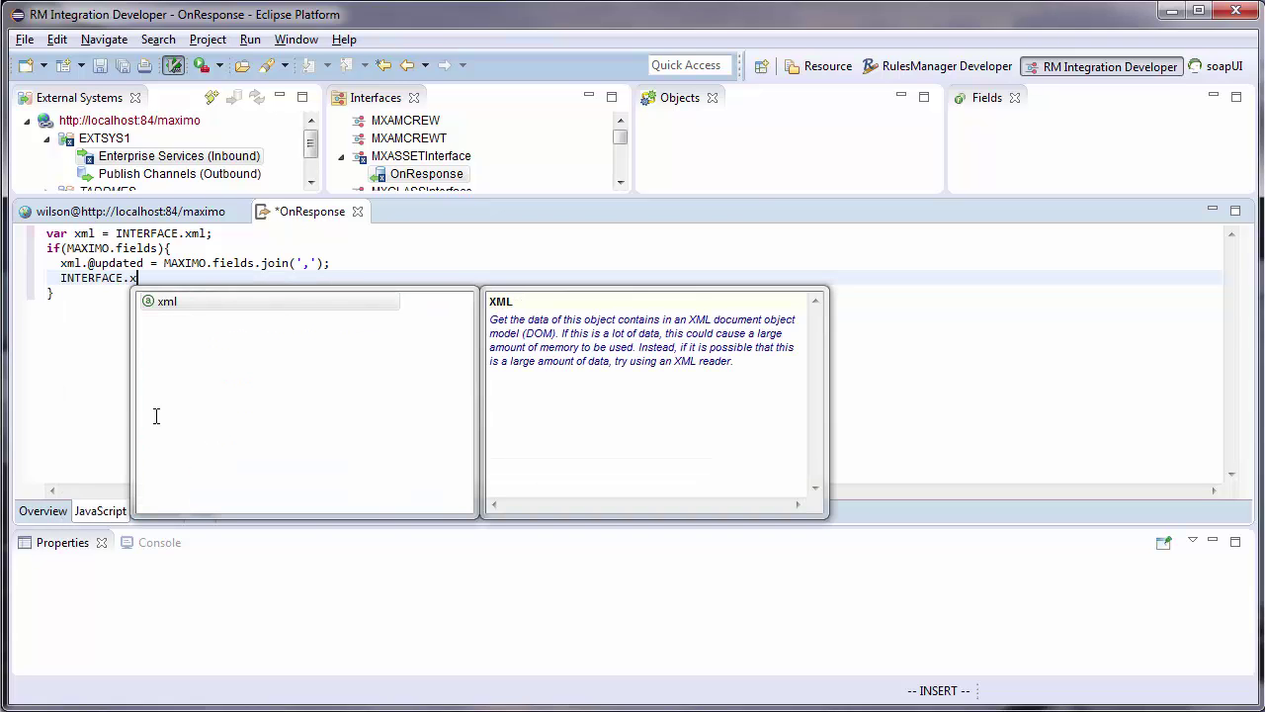
pyautogui.press('Return')
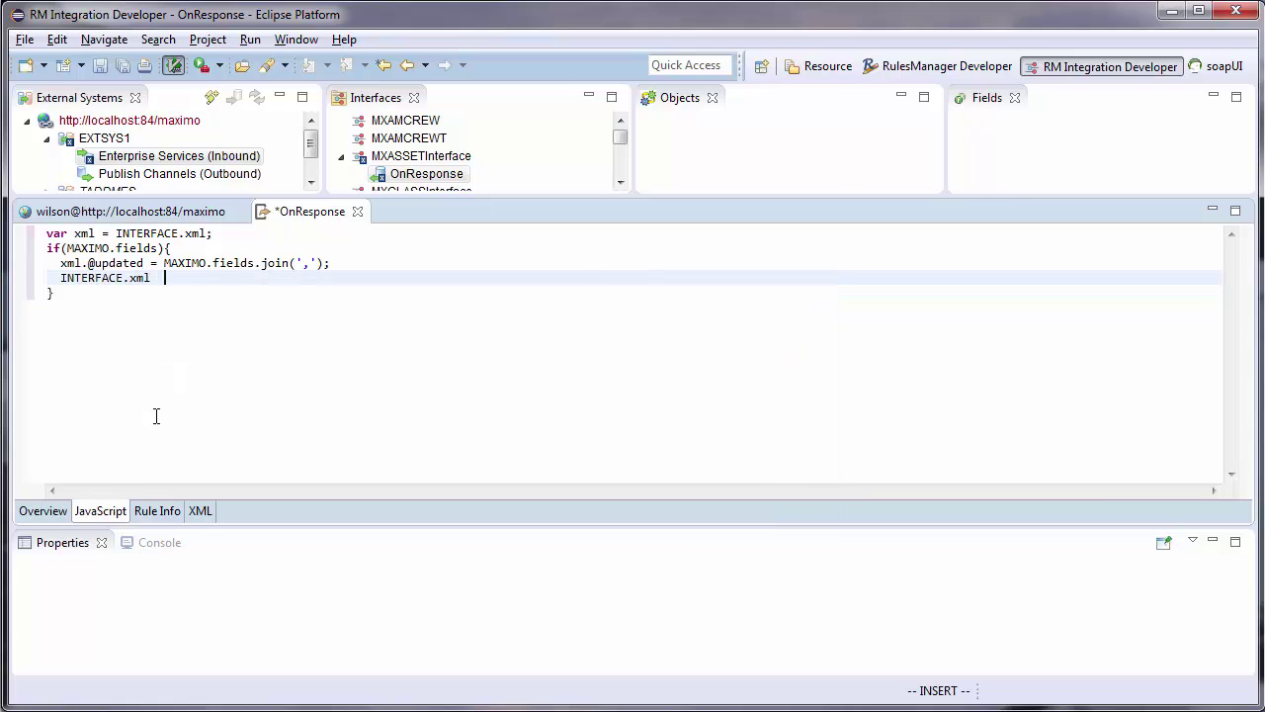
pyautogui.write('= xml;')
pyautogui.press('Return')
pyautogui.write('M')
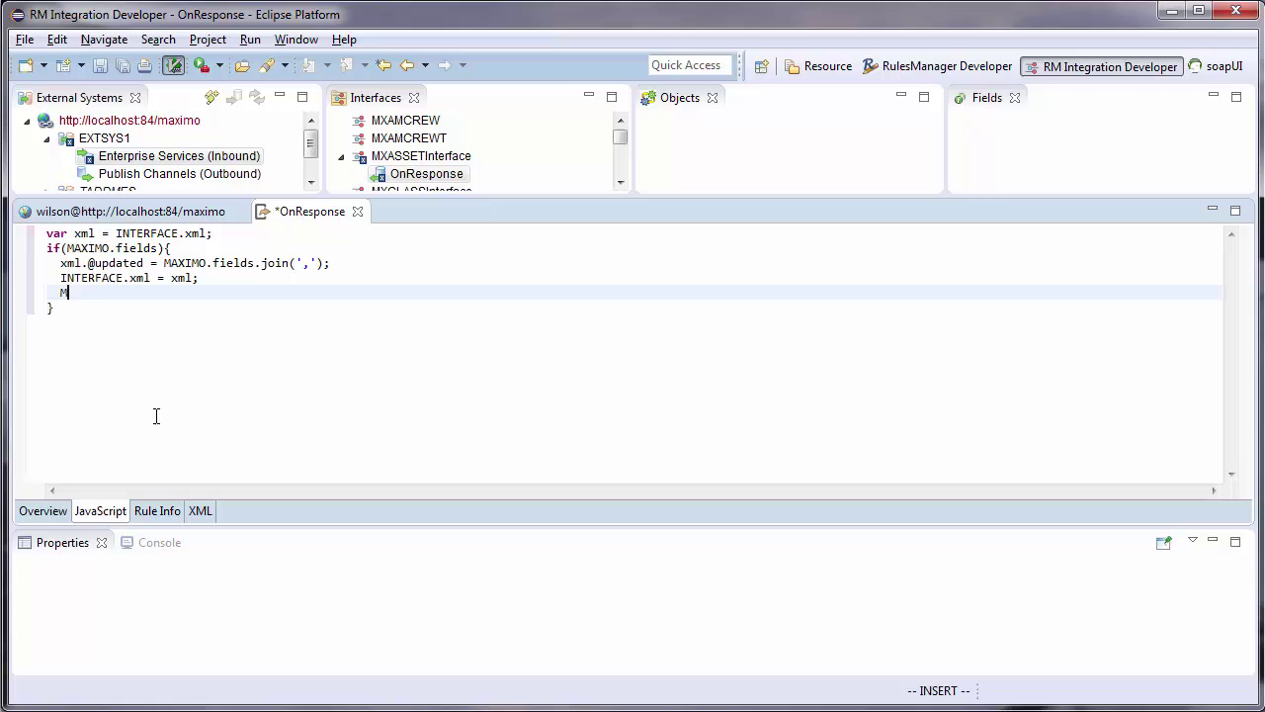
pyautogui.write('AXIMO.fields = undefined;')
pyautogui.press('Escape')
pyautogui.hotkey('ctrl', 's')
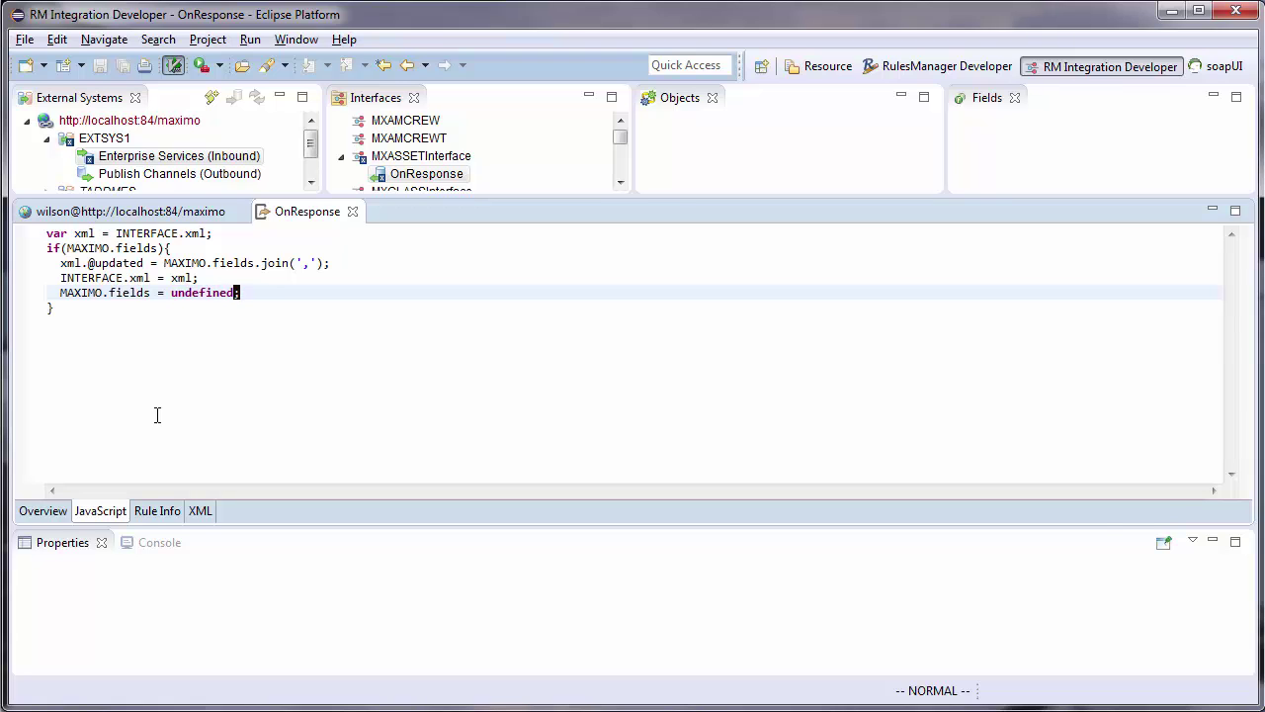
# Close the OnResponse editor and refresh the rules on the localhost Maximo server
pyautogui.hotkey('ctrl', 'w')
pyautogui.click(178, 155)
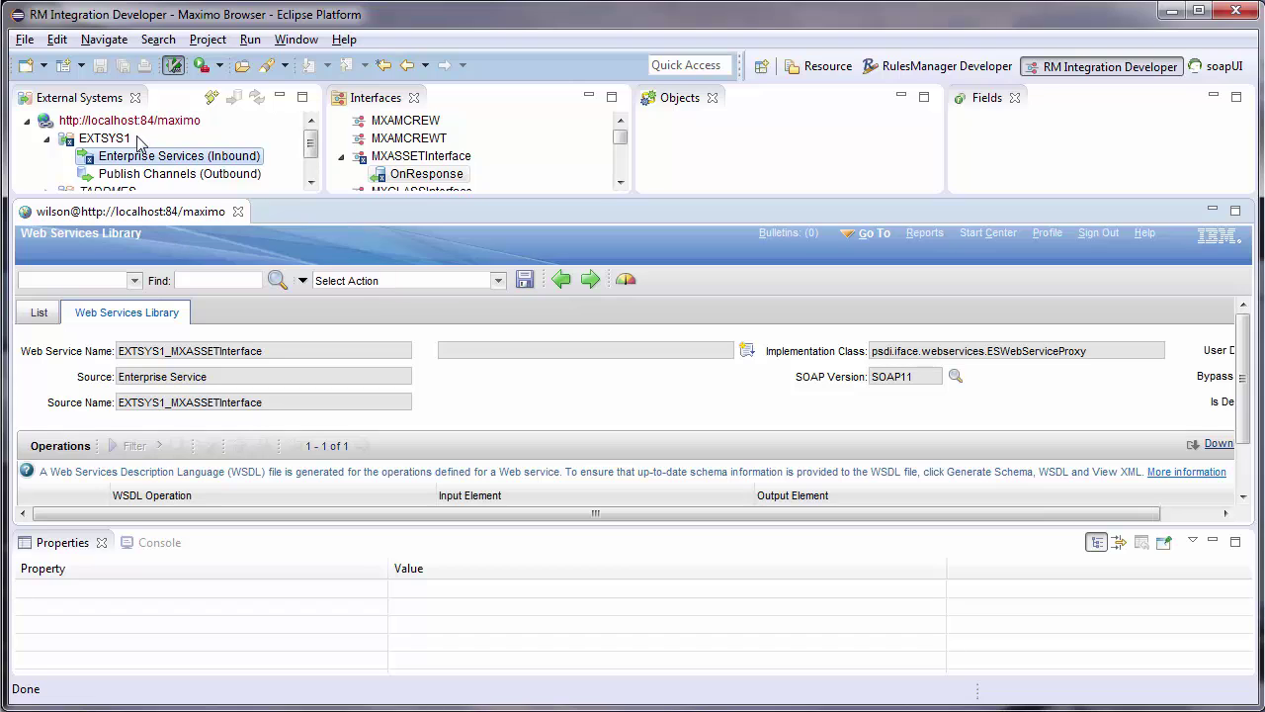
pyautogui.click(129, 119)
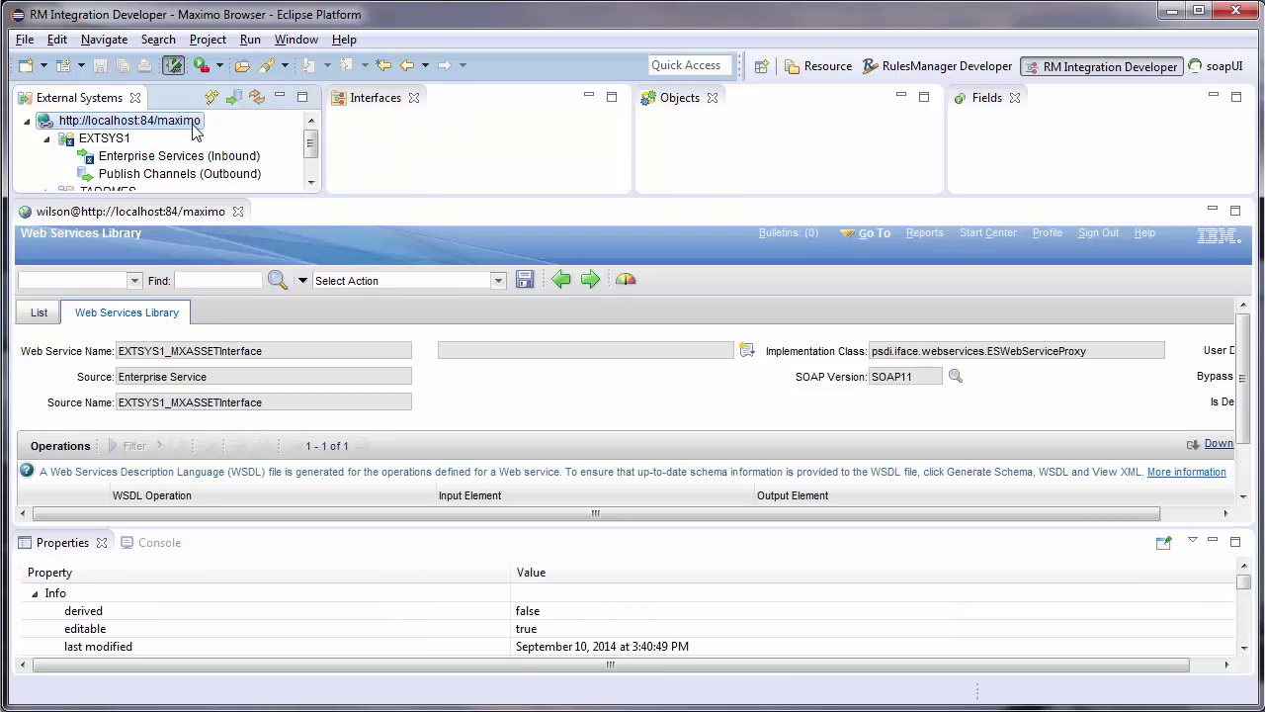
pyautogui.click(255, 99)
# Open a JS Console for the localhost:84/maximo server and focus it
pyautogui.rightClick(130, 129)
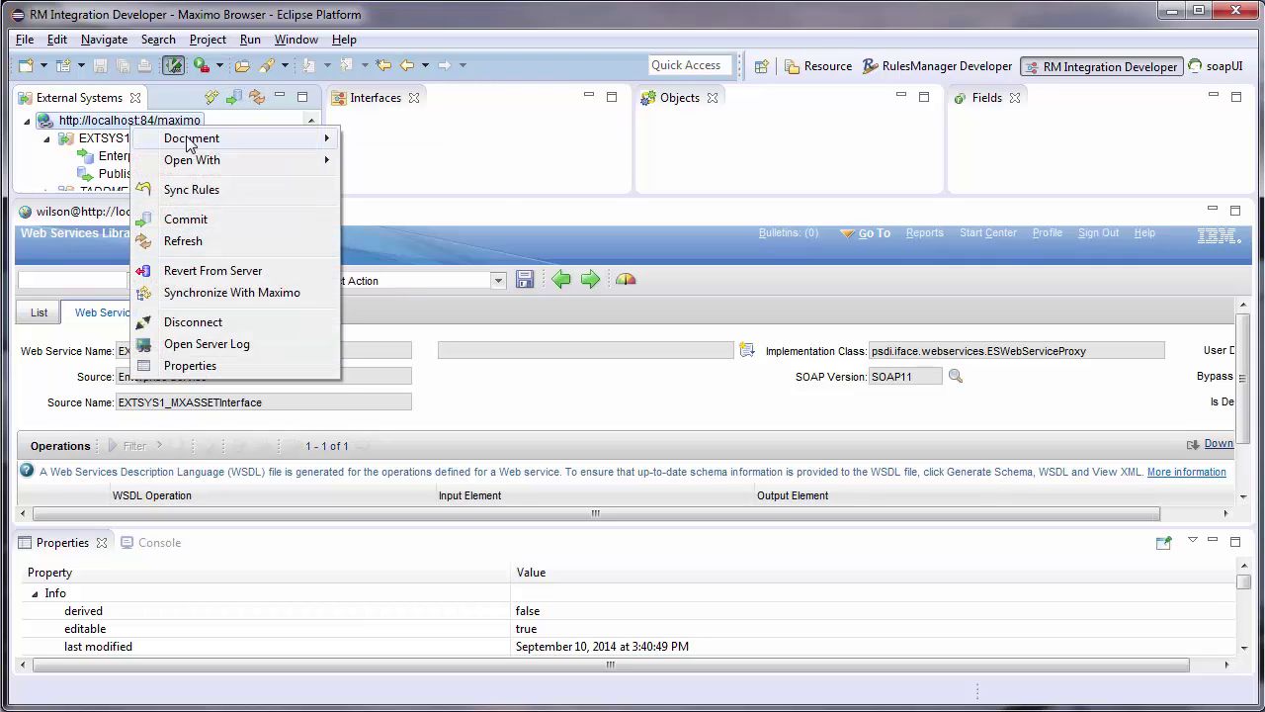
pyautogui.moveTo(193, 161)
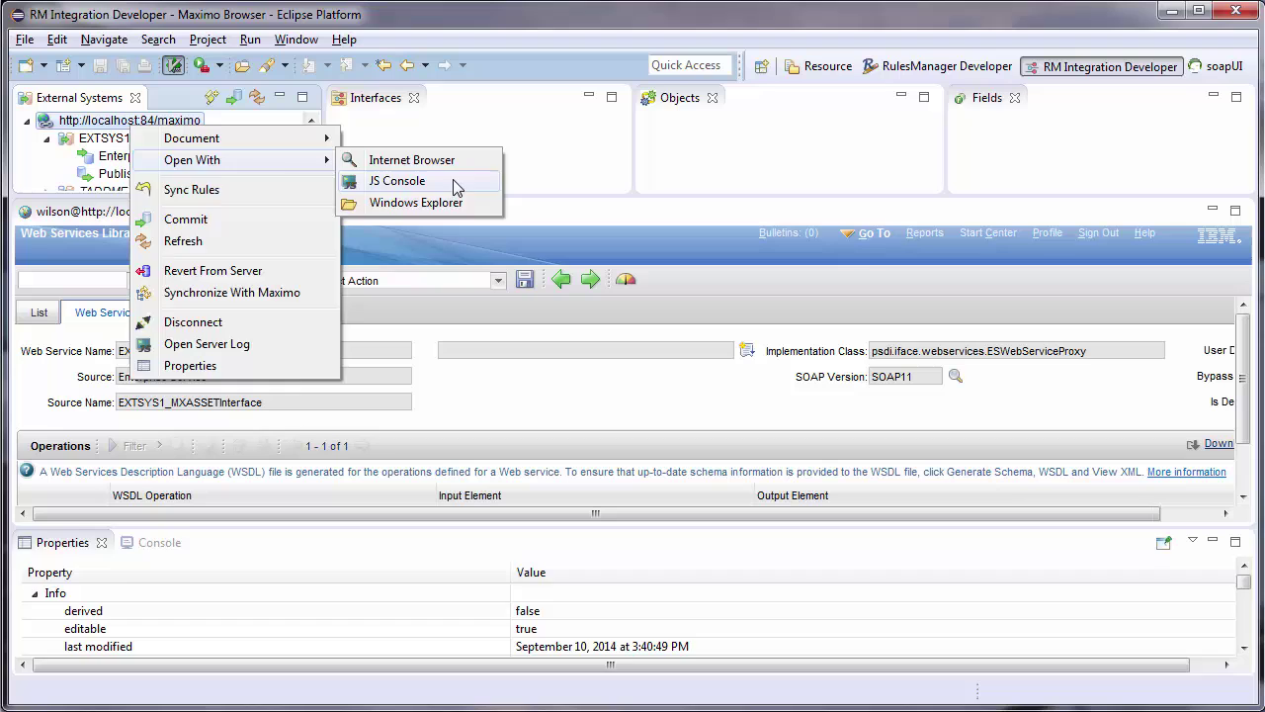
pyautogui.click(452, 184)
pyautogui.click(233, 597)
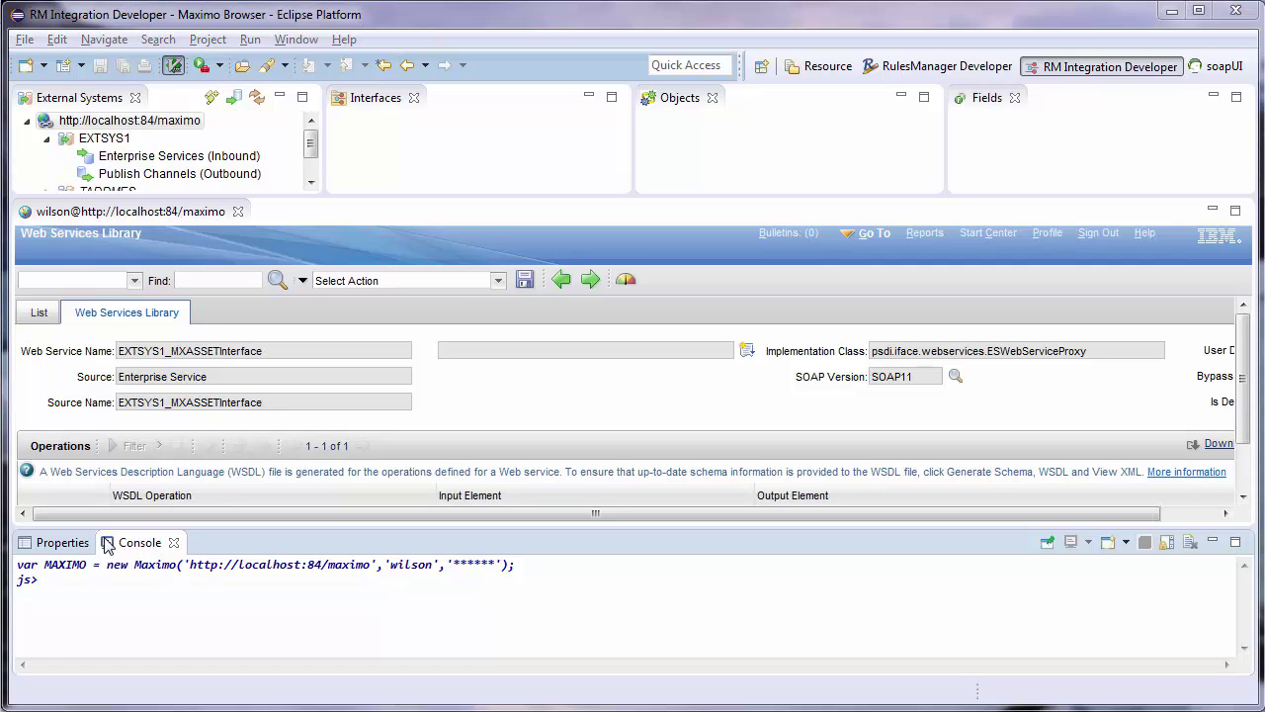
# Define var message as SyncMXASSET XML for asset 26200, Motor Valve, site BEDFORD, and maximize the console
pyautogui.click(86, 620)
pyautogui.hotkey('ctrl', 'v')
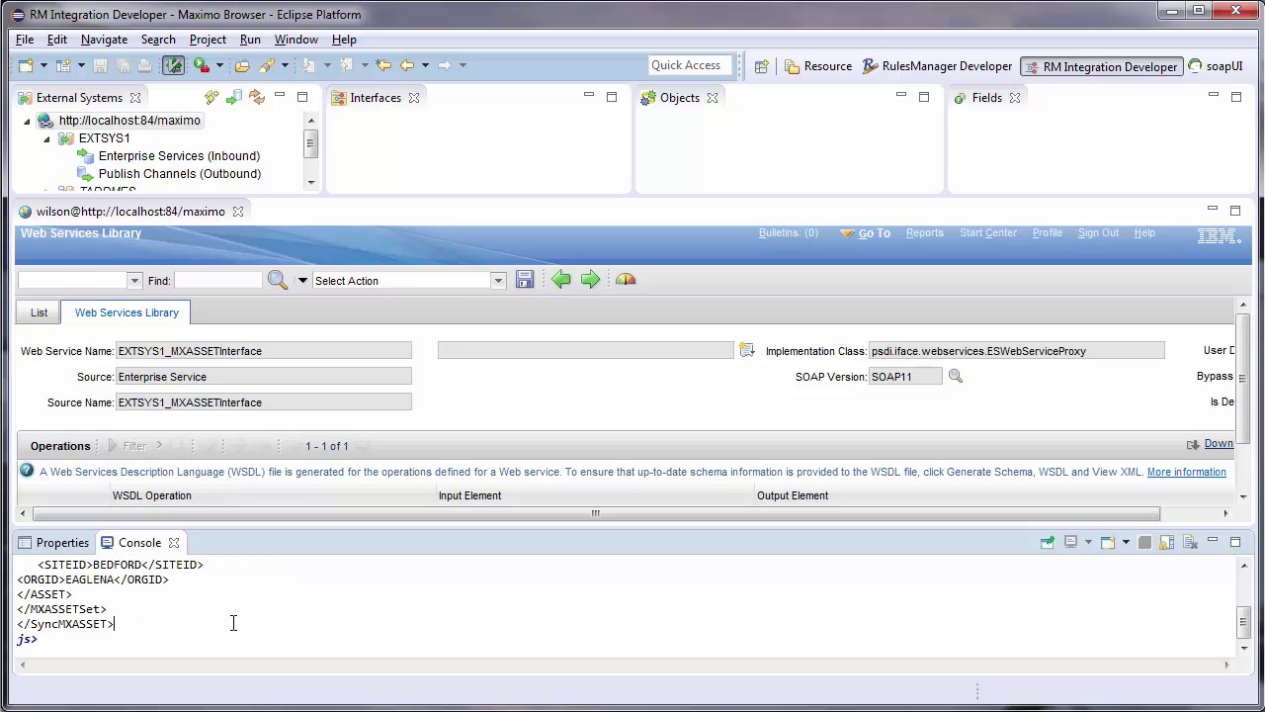
pyautogui.scroll(2, 234, 622)
pyautogui.scroll(1, 234, 622)
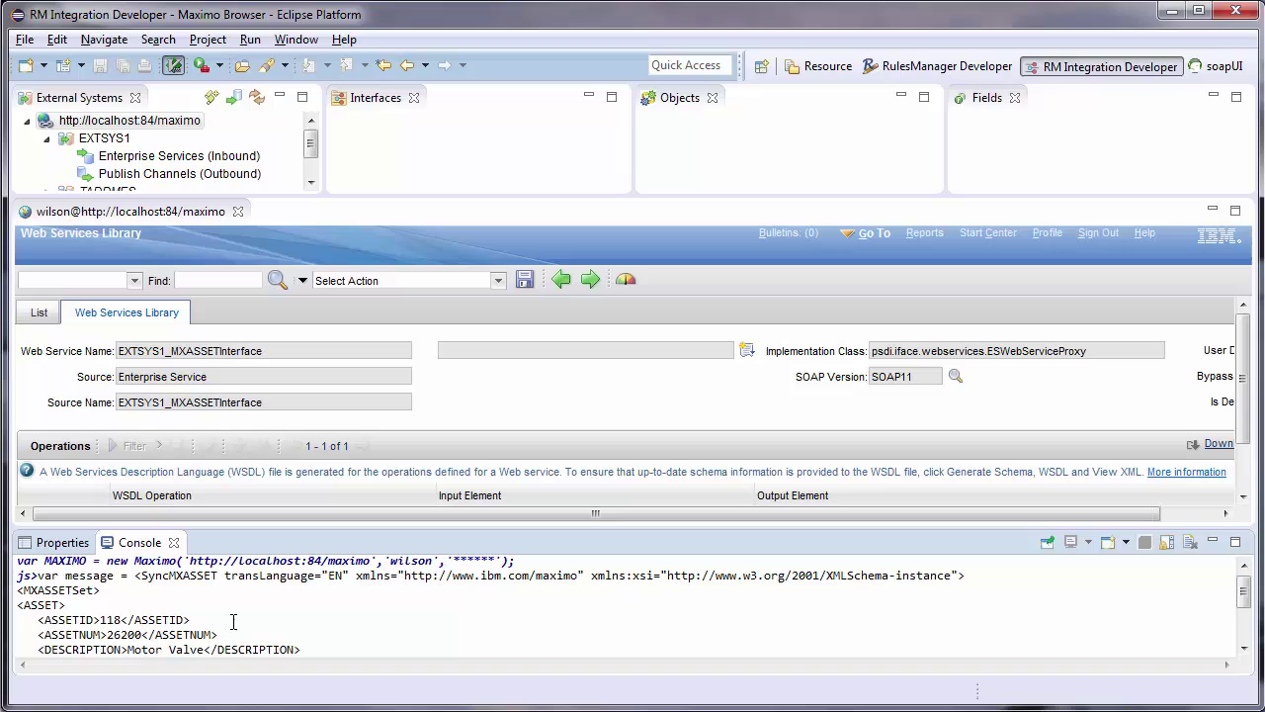
pyautogui.scroll(-1, 233, 620)
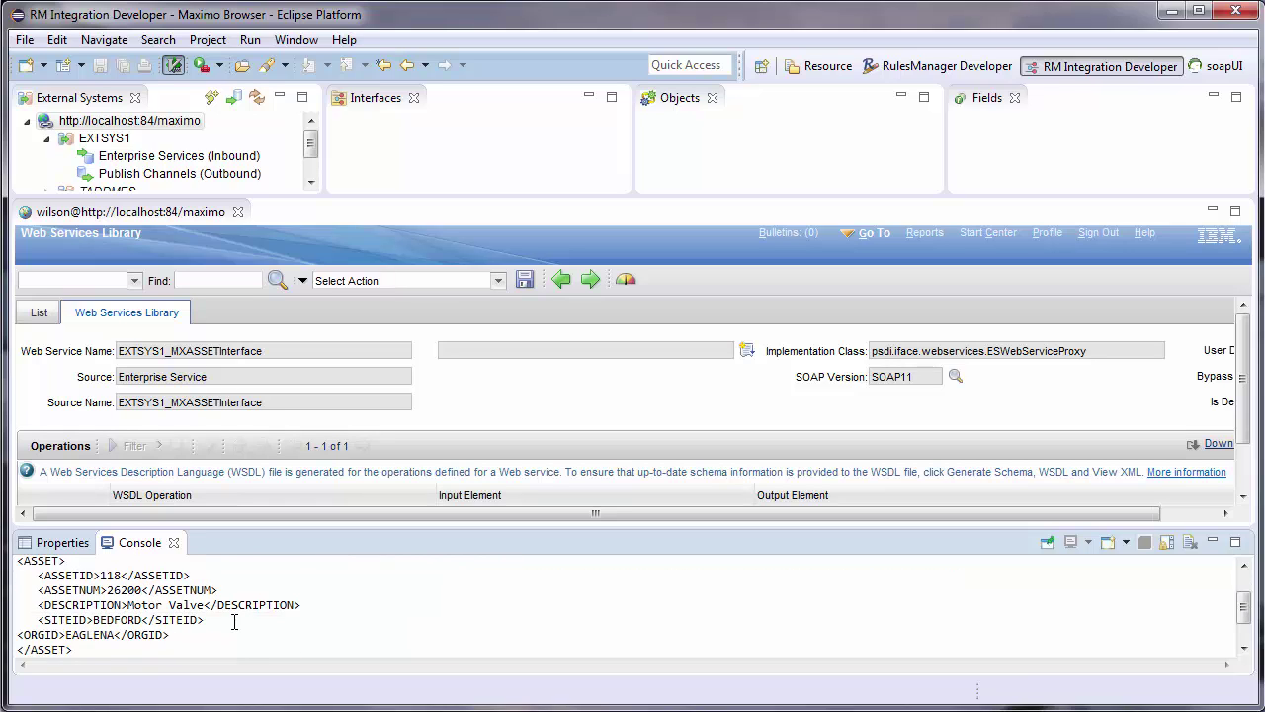
pyautogui.scroll(-1, 234, 620)
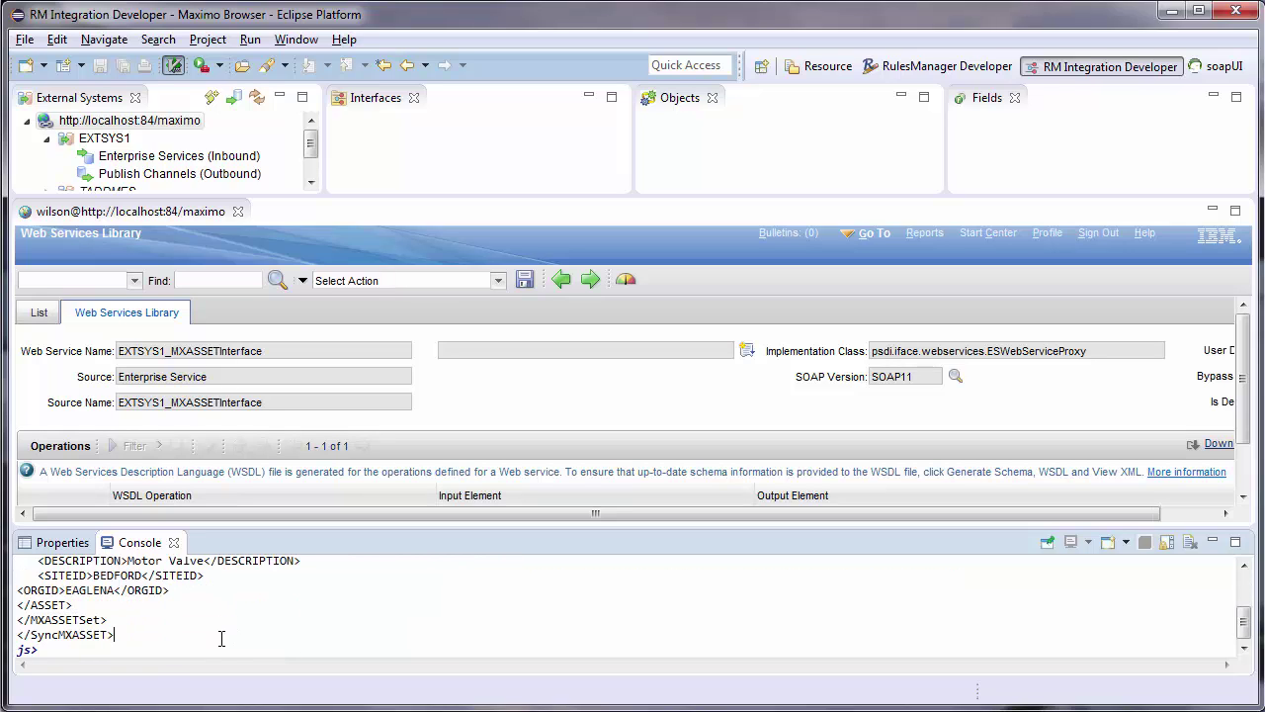
pyautogui.click(215, 648)
pyautogui.doubleClick(127, 543)
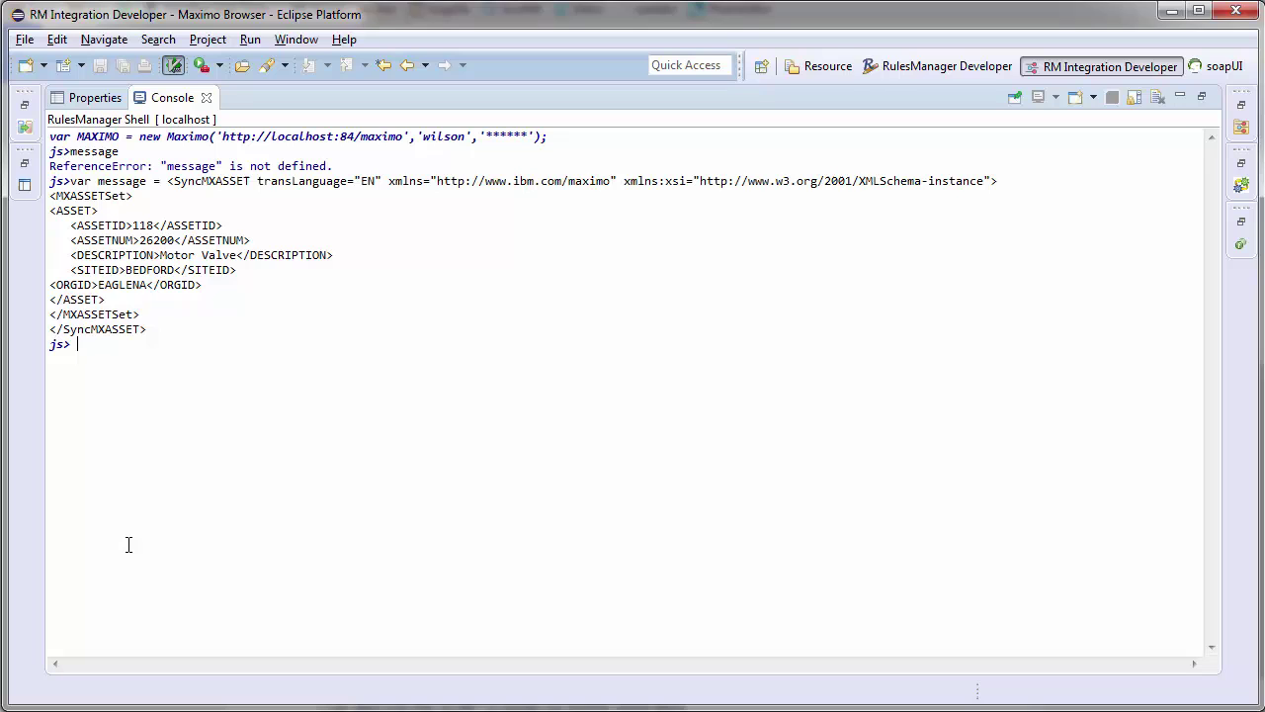
pyautogui.hotkey('ctrl', 'space')
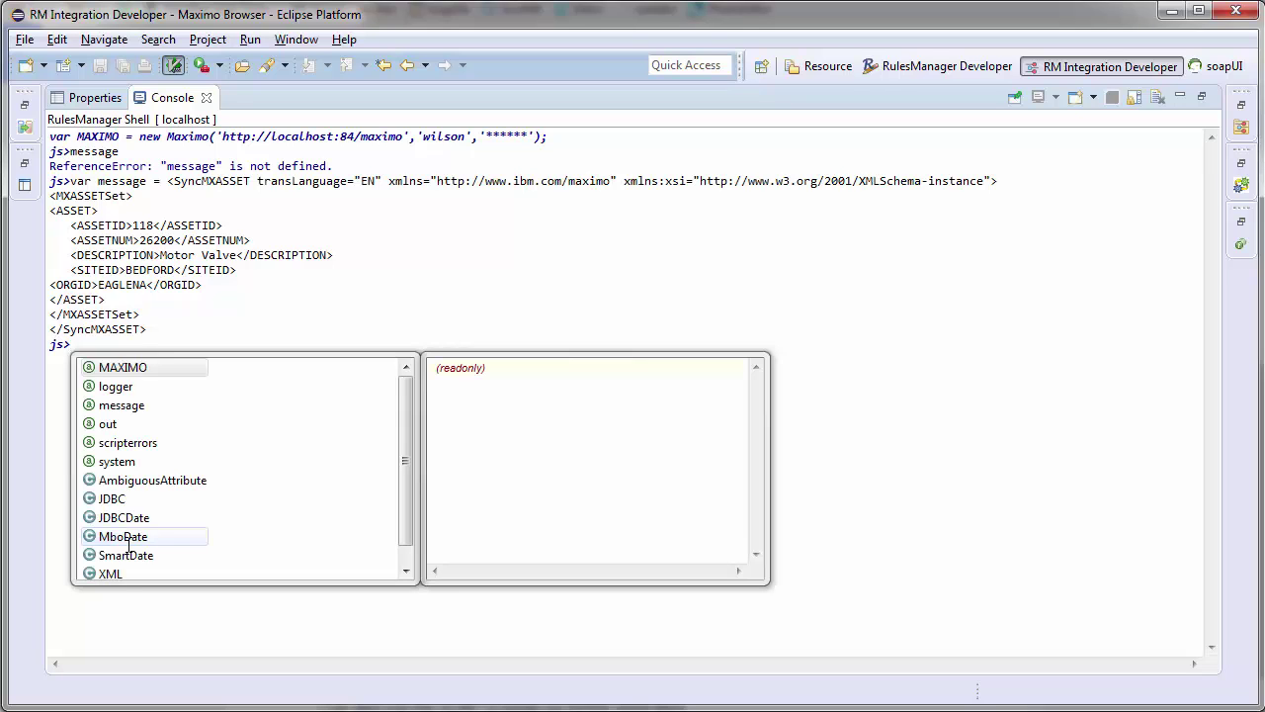
# Build the MAXIMO.mif.EXTSYS1.inbound.MXASSETINTERFACE reference at the js prompt with content assist
pyautogui.press('Return')
pyautogui.write('.')
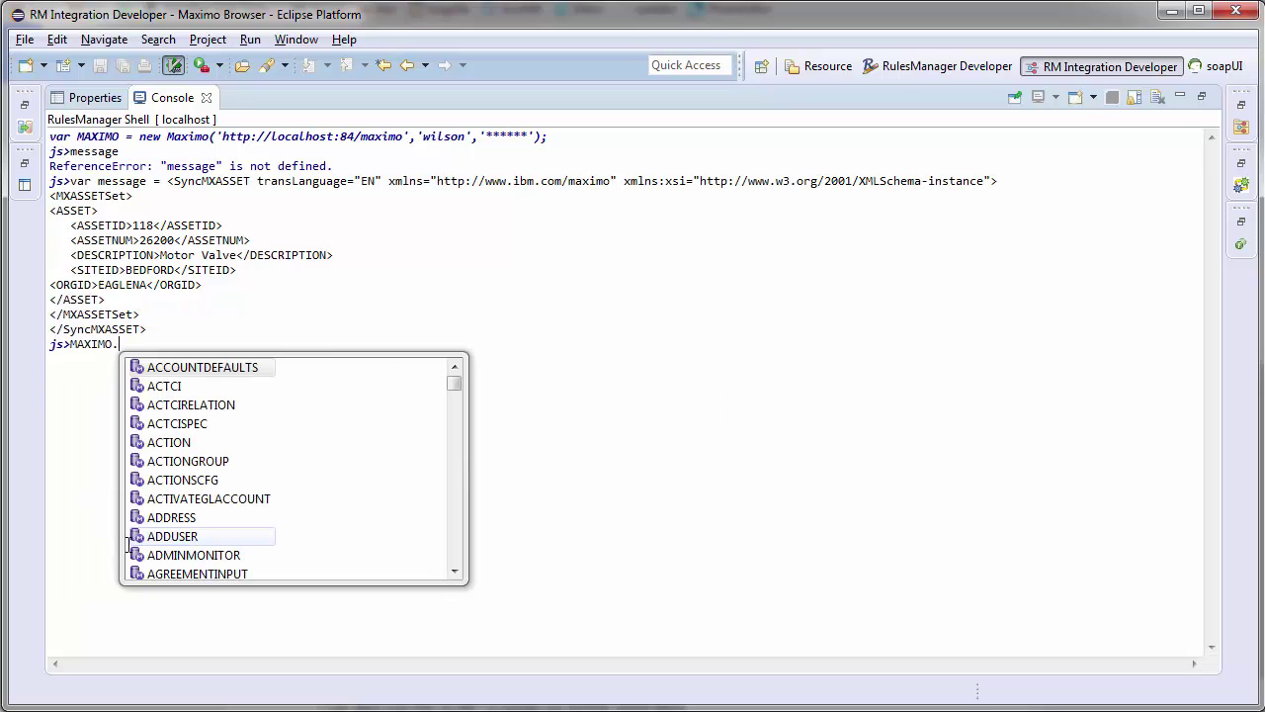
pyautogui.write('mi')
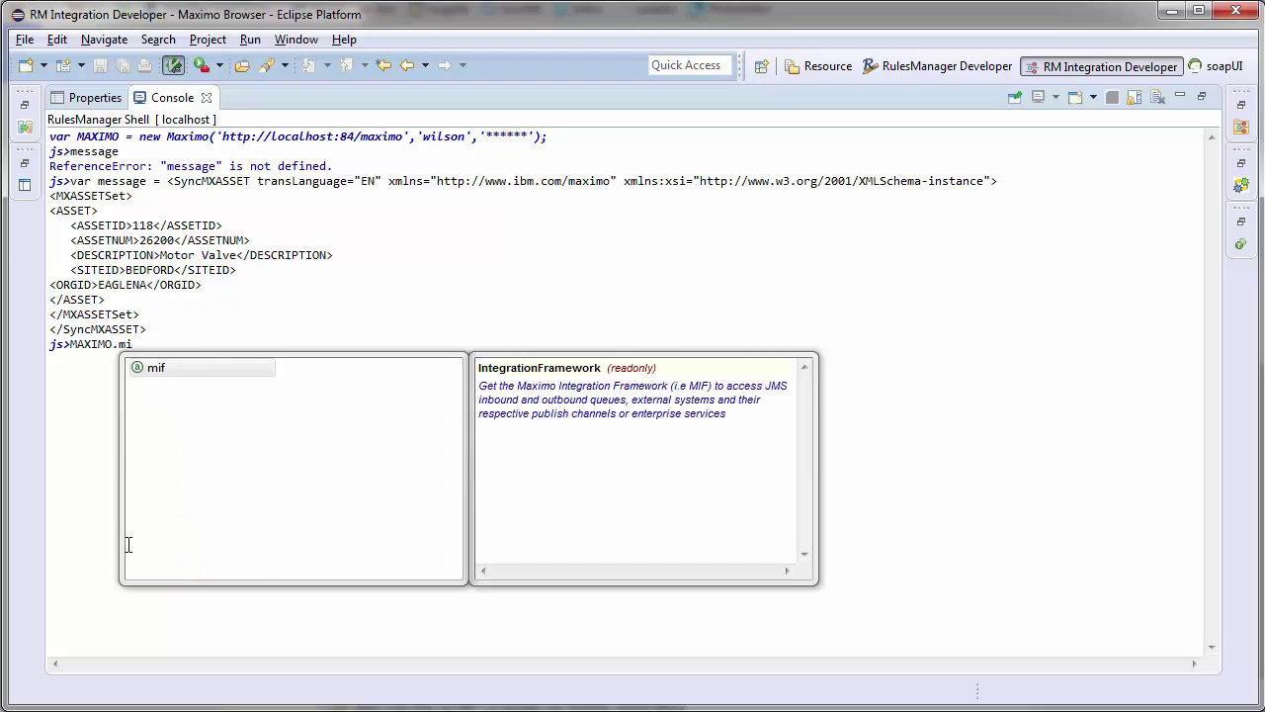
pyautogui.press('Return')
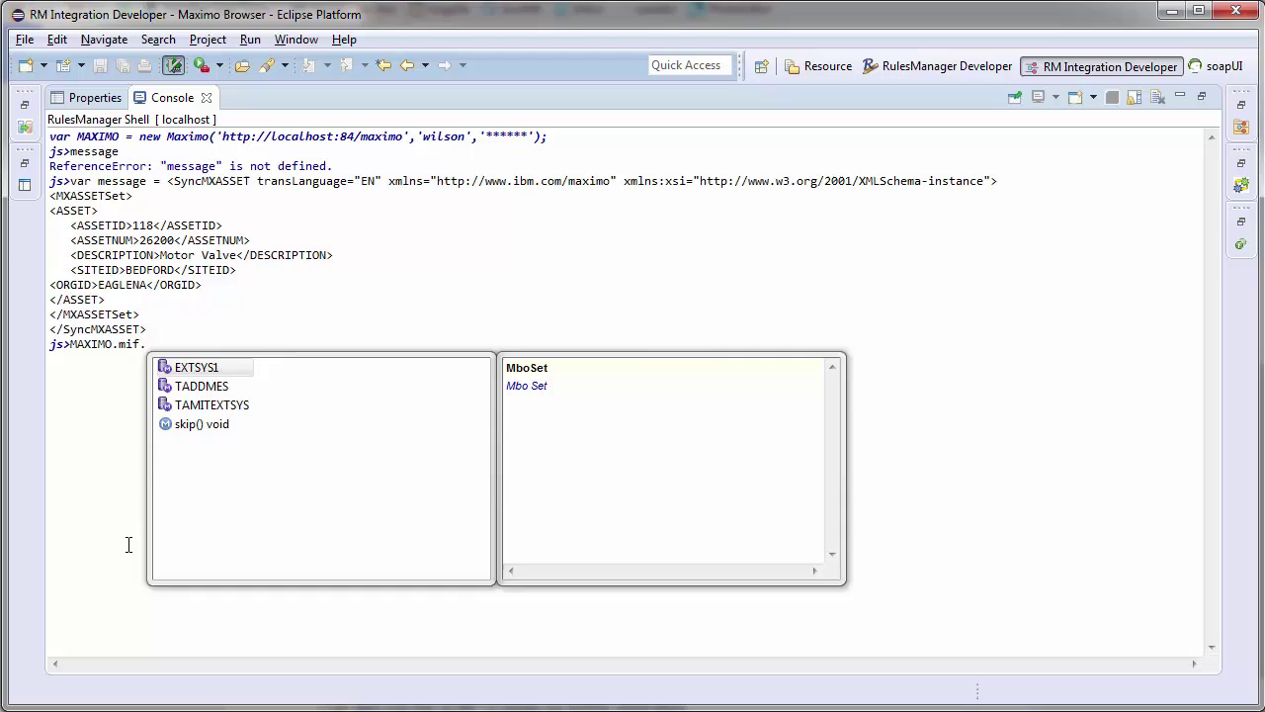
pyautogui.press('Return')
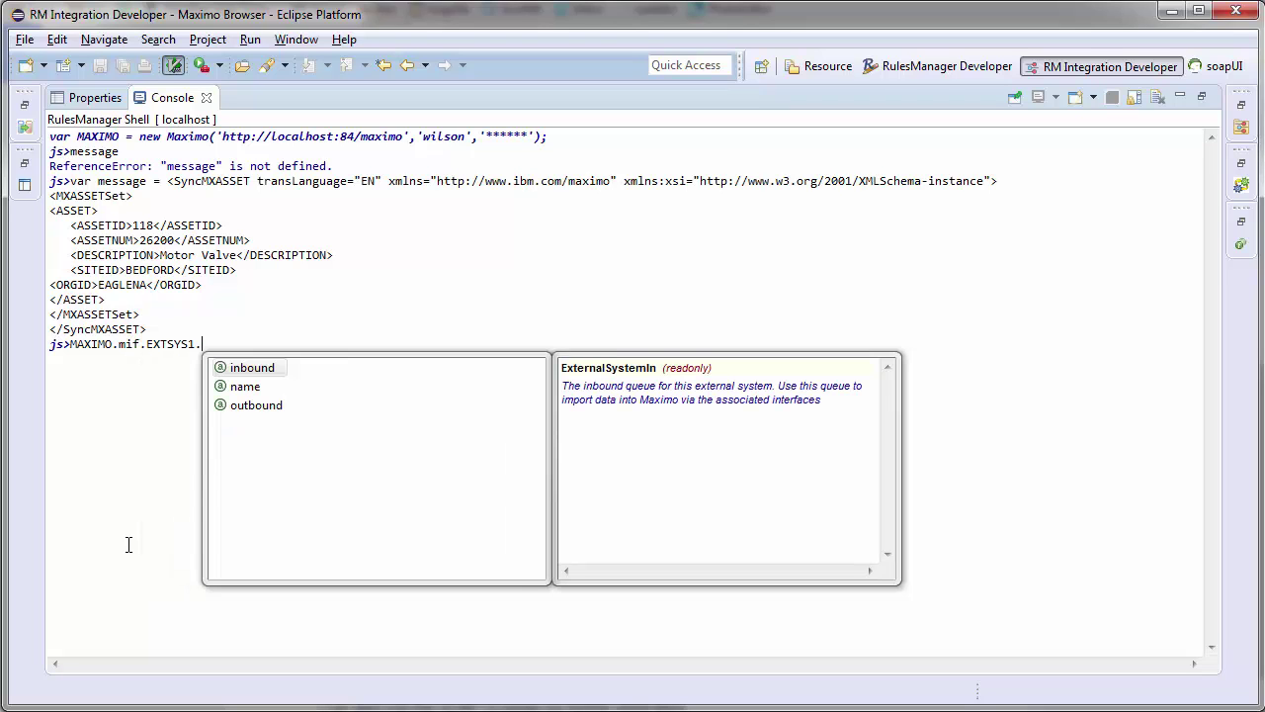
pyautogui.press('Return')
pyautogui.write('.')
pyautogui.write('m')
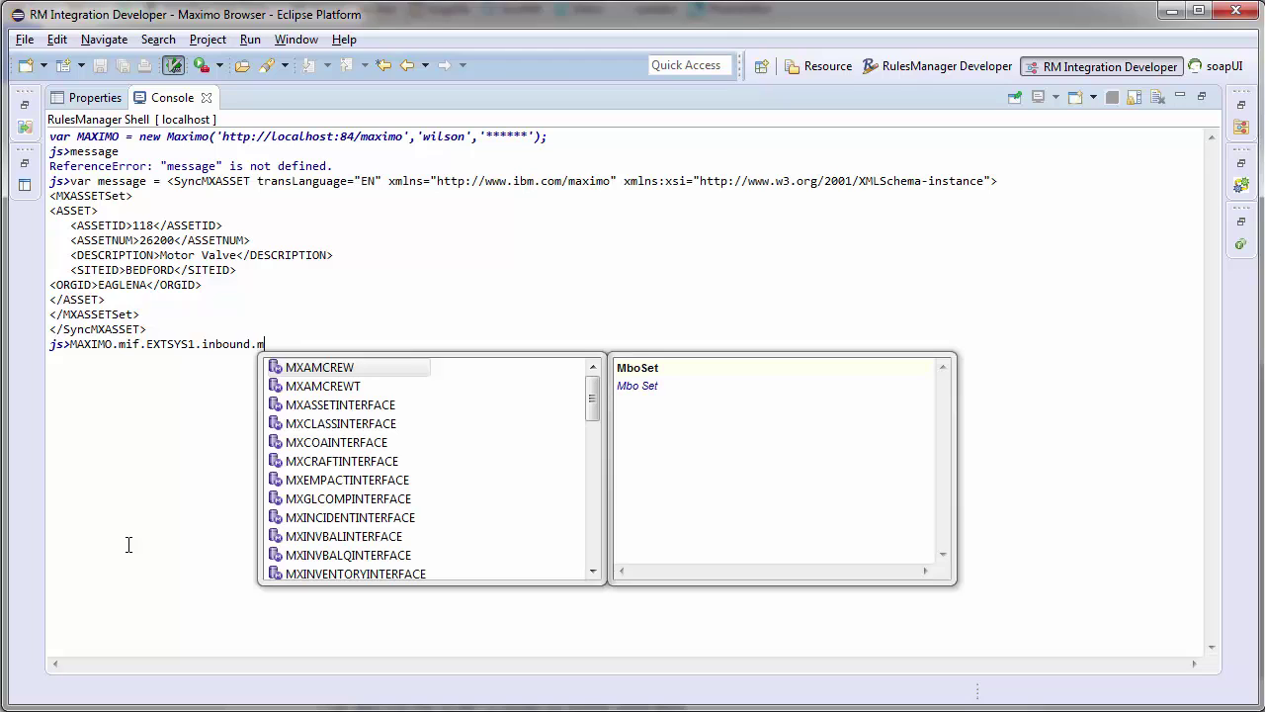
pyautogui.write('xass')
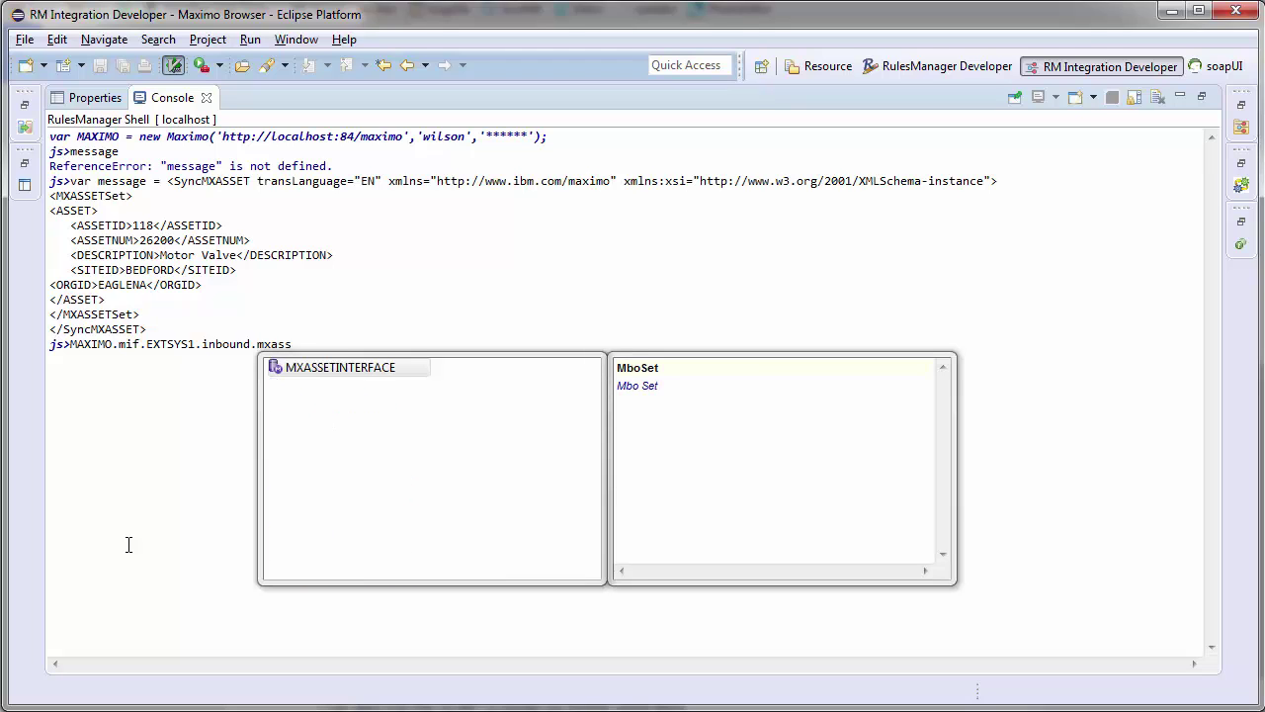
pyautogui.press('Return')
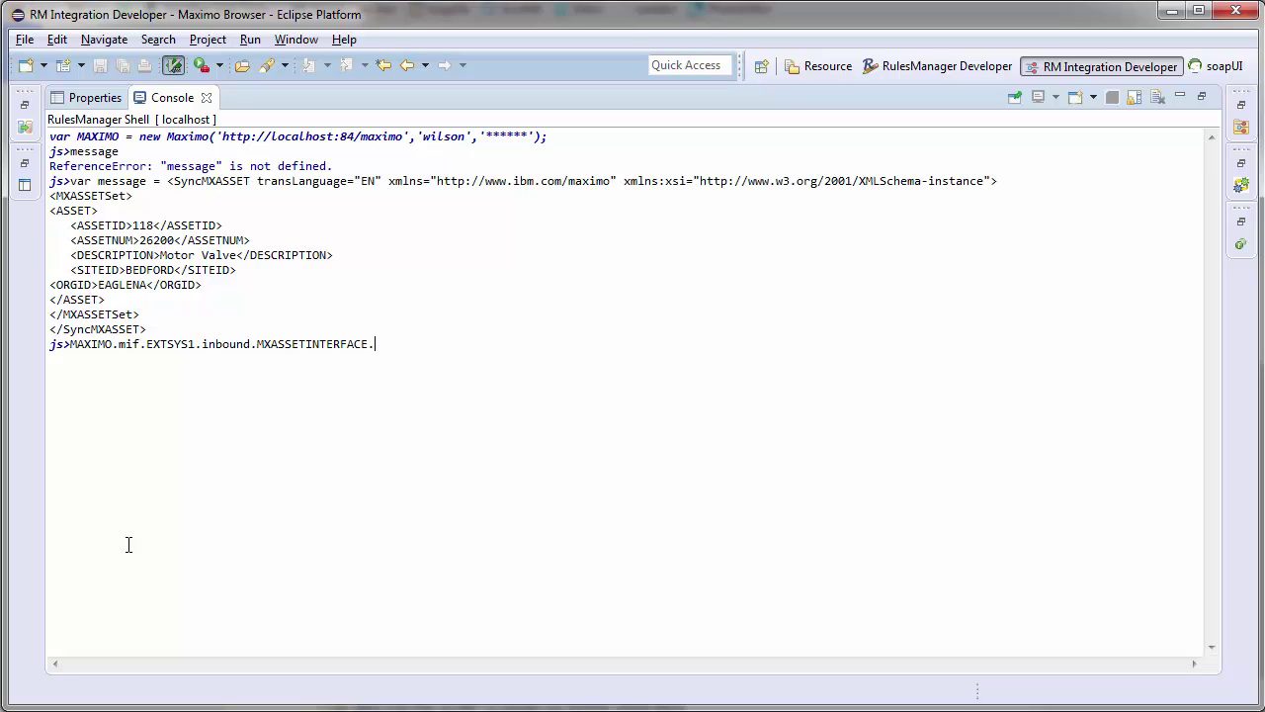
# Call importData(message) on it, storing the result in var response, and run it
pyautogui.write('.i')
pyautogui.press('Return')
pyautogui.write('message)')
pyautogui.press('Delete')
pyautogui.write(';')
pyautogui.write('var response ')
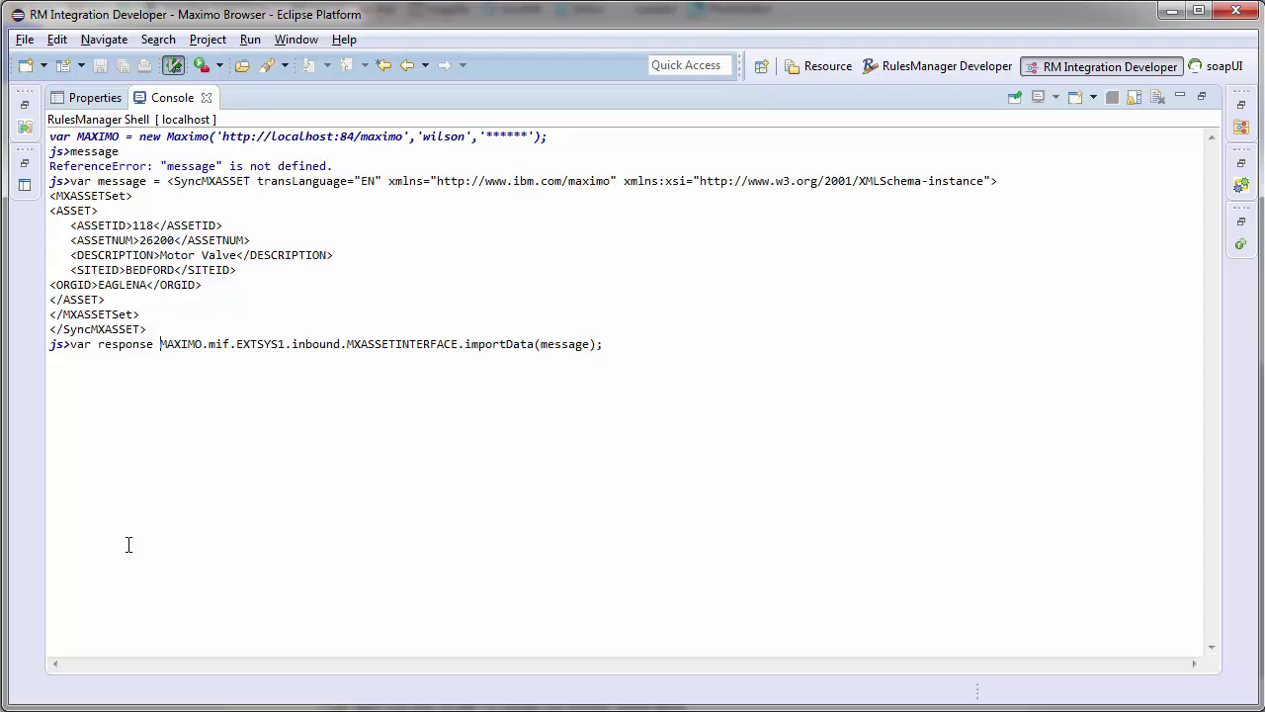
pyautogui.write('=')
pyautogui.press('Return')
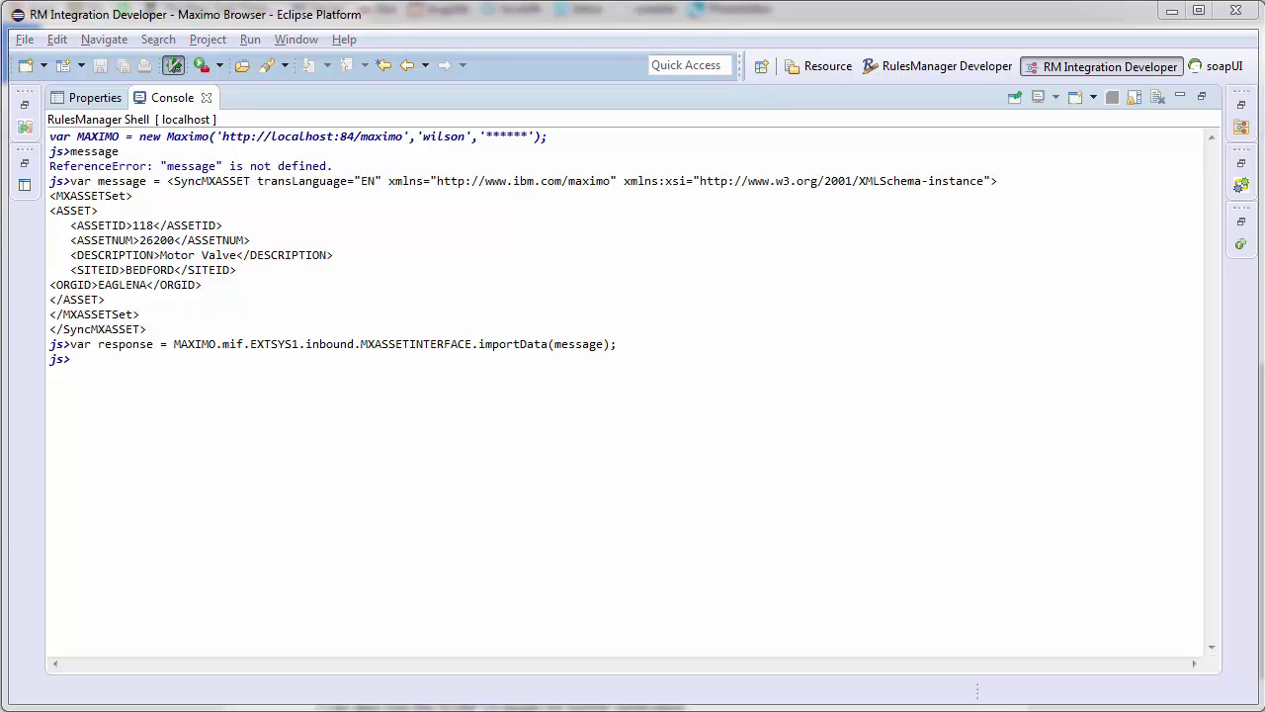
pyautogui.write("response = response.substring(response.indexOf('\\n') + 1); response = new XML(response);  // response uses a namespace so default it here so we don't have to deal with it everytime default xml namespace = 'http://www.ibm.com/maximo';")
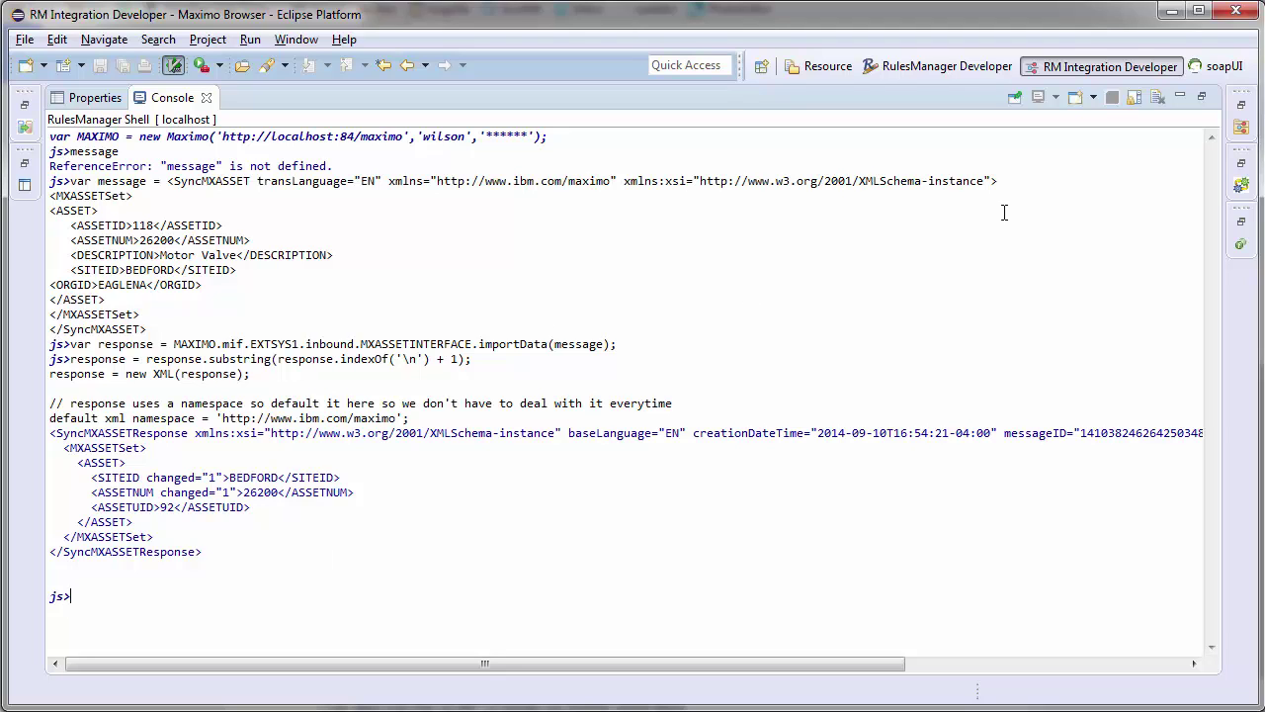
pyautogui.click(1158, 97)
pyautogui.write('response.')
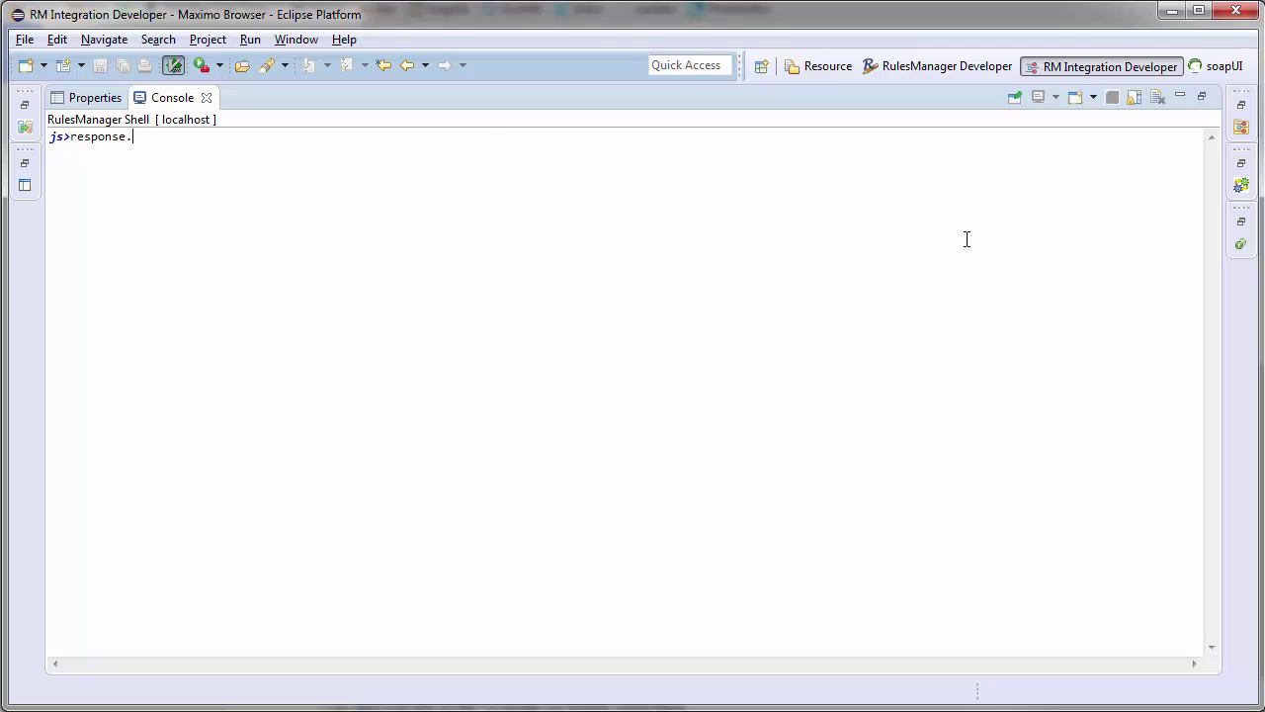
pyautogui.press('Up')
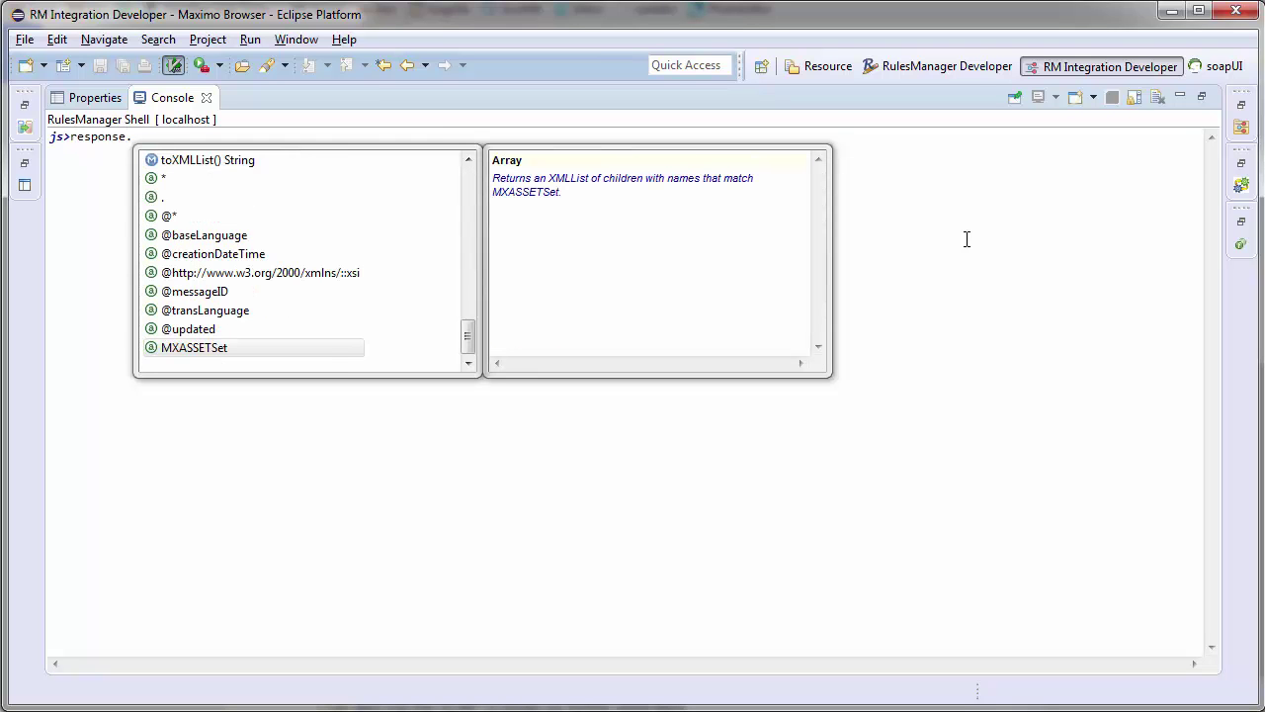
pyautogui.press('Up')
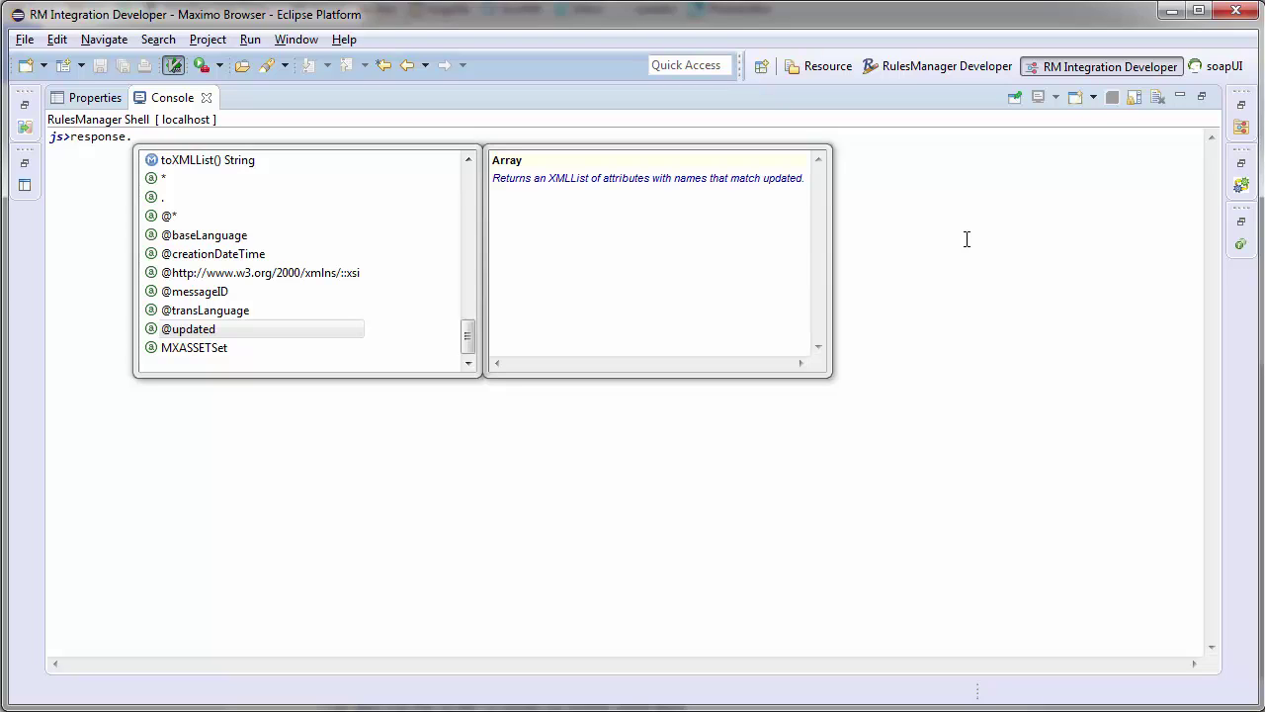
pyautogui.press('Return')
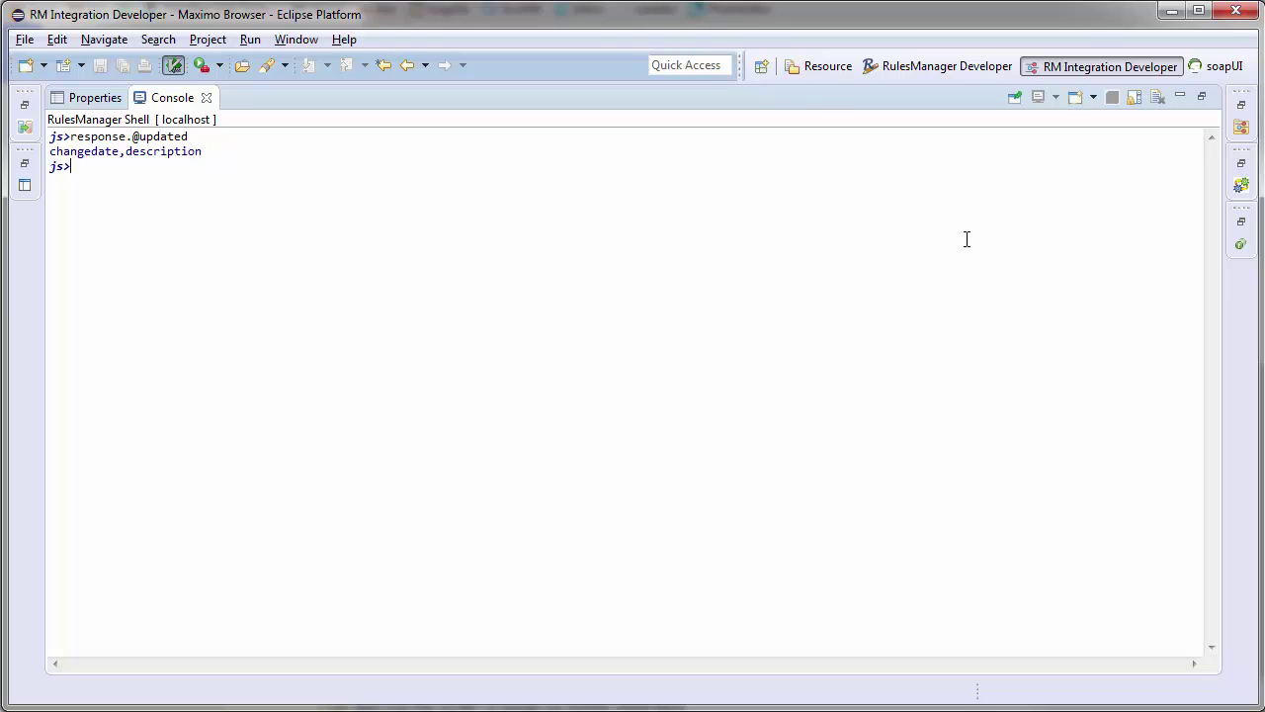
# Restore the console view and start a new File named MXASSETTest.js in trm.rulesmanager.localhost.84.maximo
pyautogui.doubleClick(174, 98)
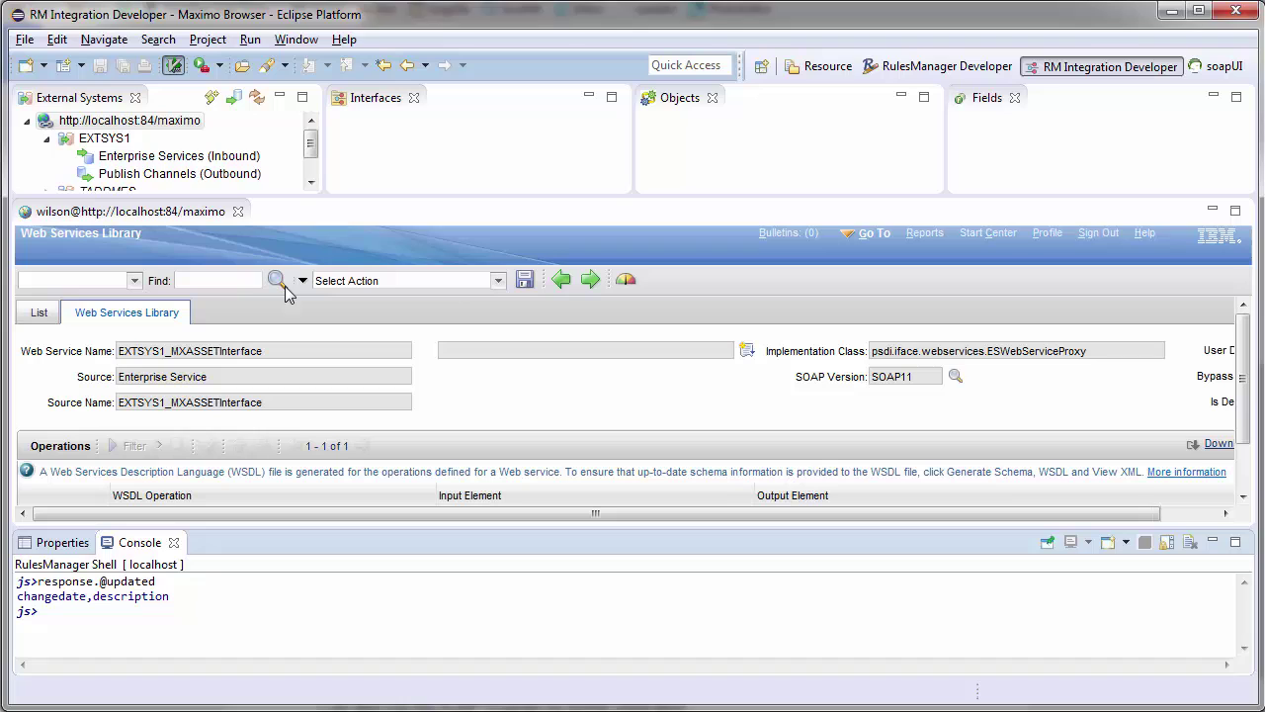
pyautogui.click(81, 638)
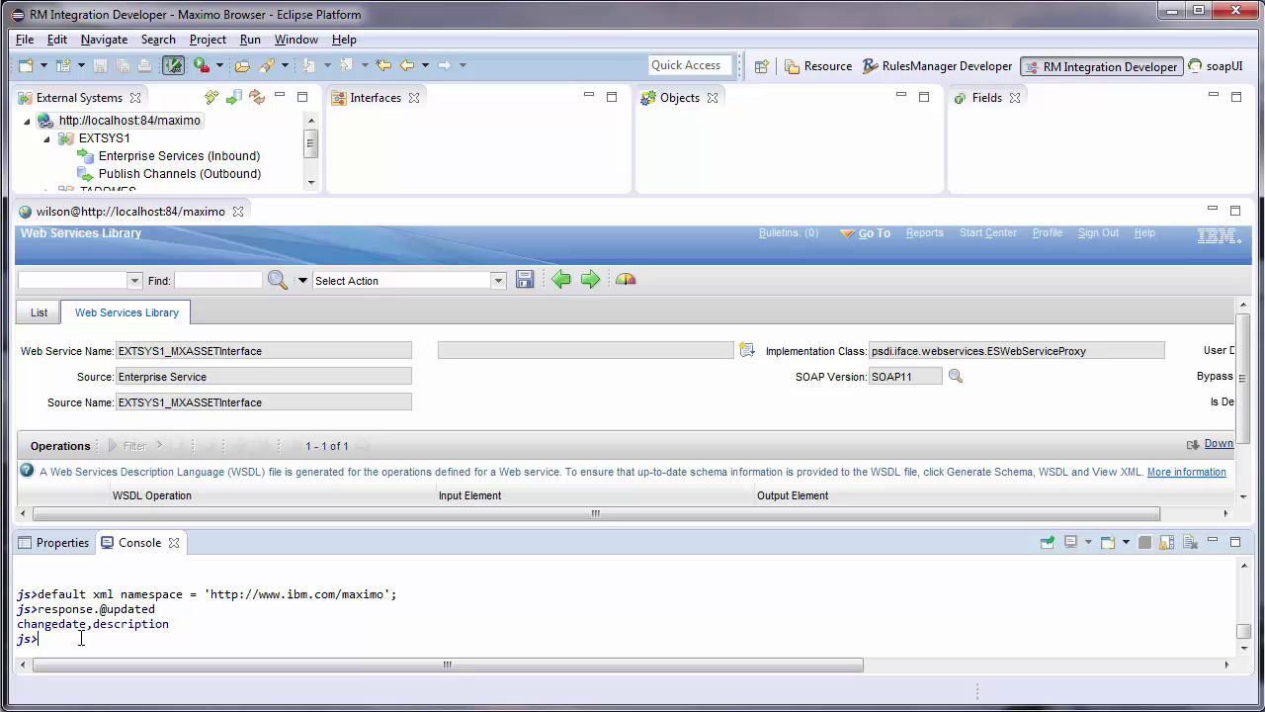
pyautogui.hotkey('alt', 'shift', 'n')
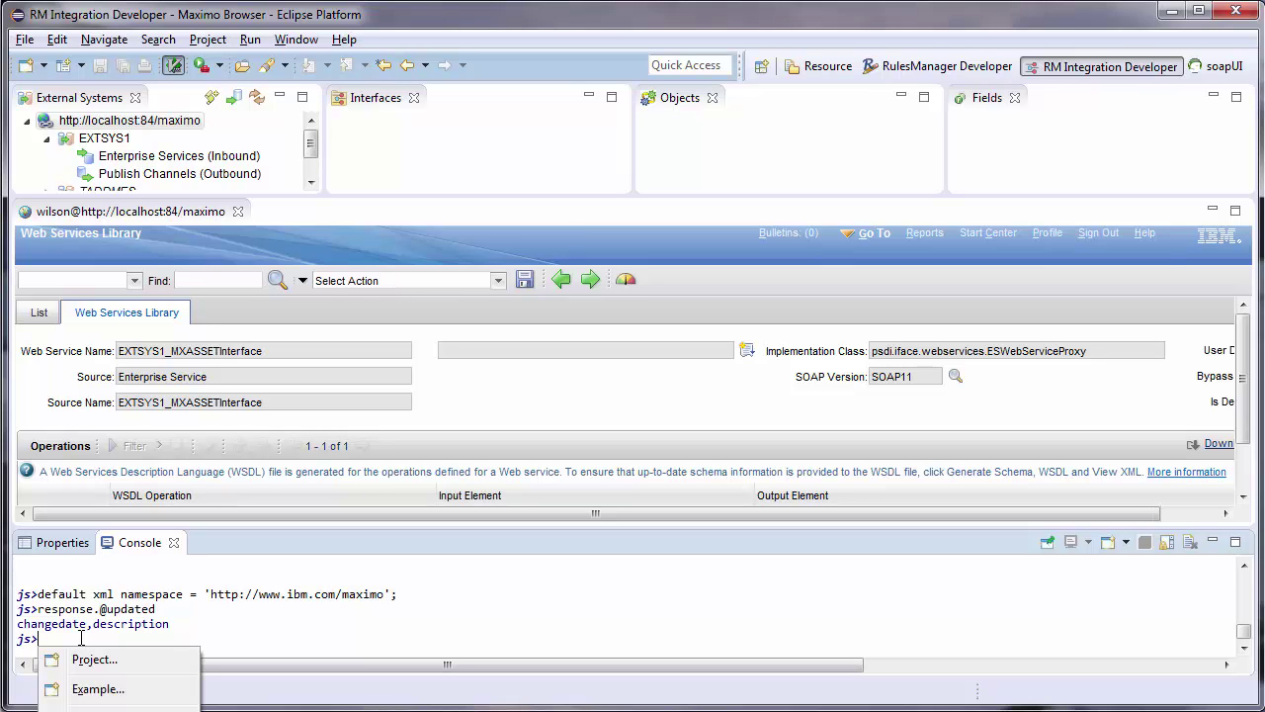
pyautogui.hotkey('ctrl', 'n')
pyautogui.write('filed')
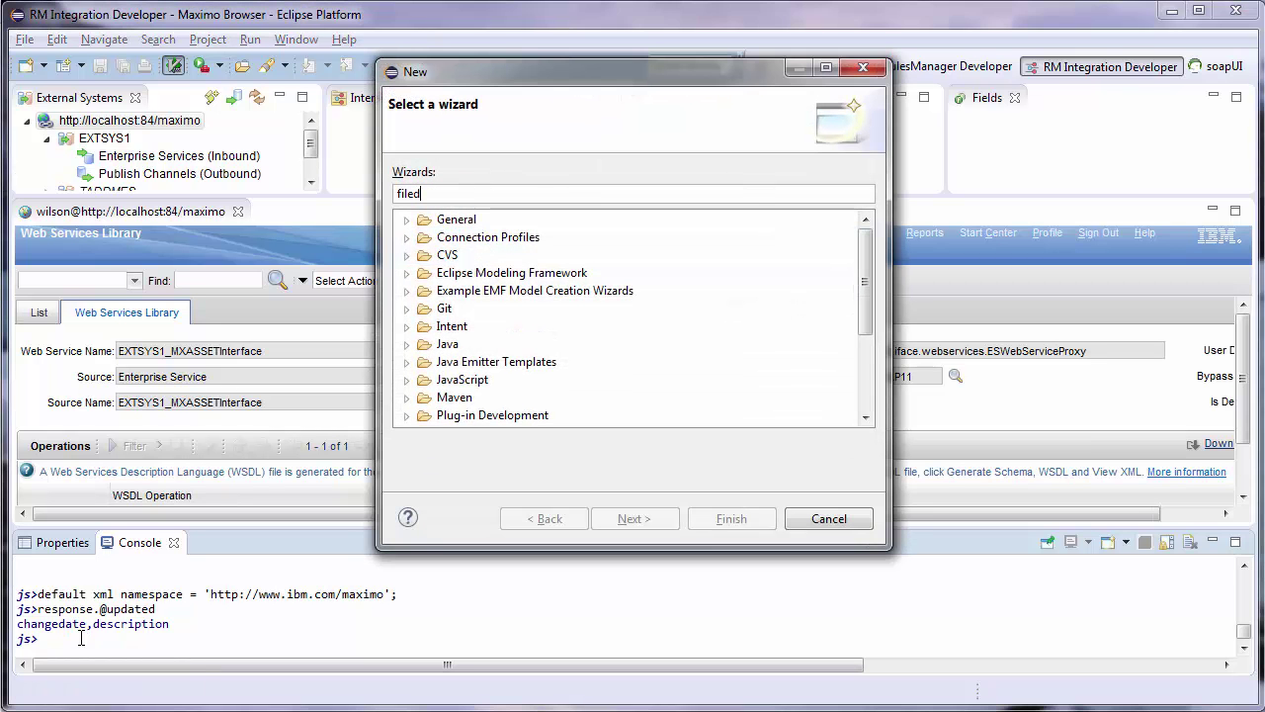
pyautogui.press('BackSpace')
pyautogui.press('Return')
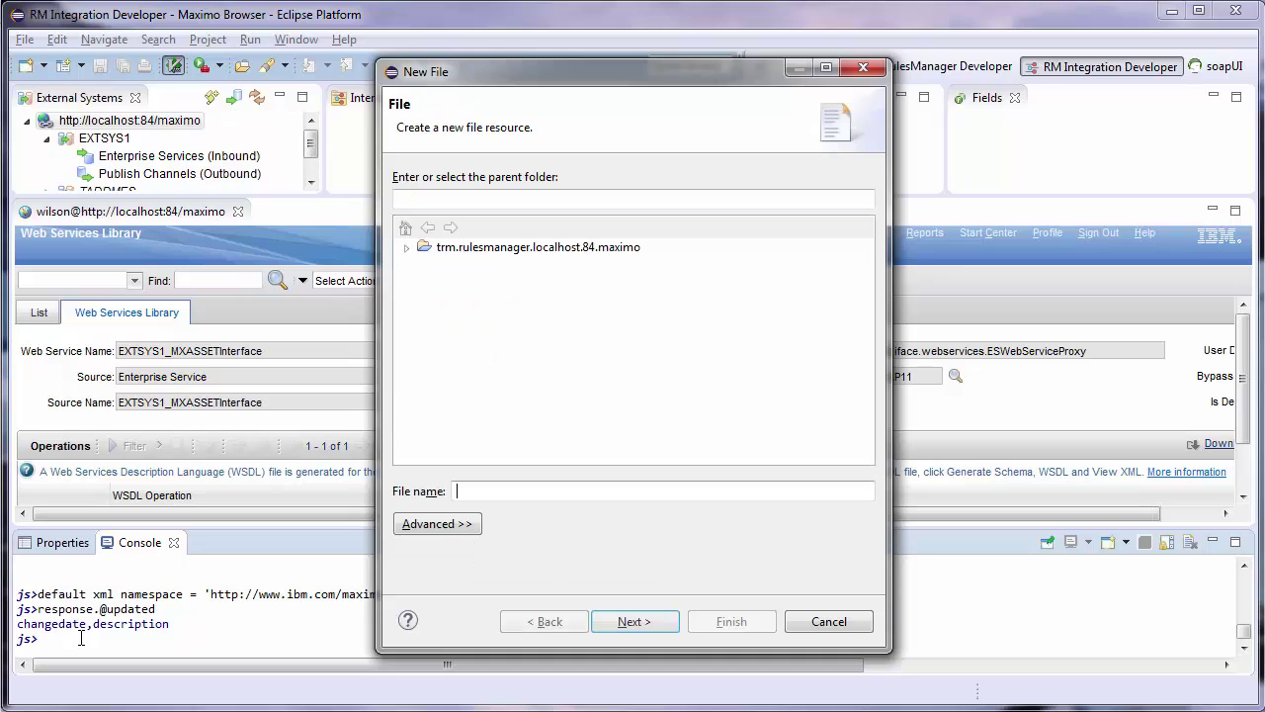
pyautogui.write('MX')
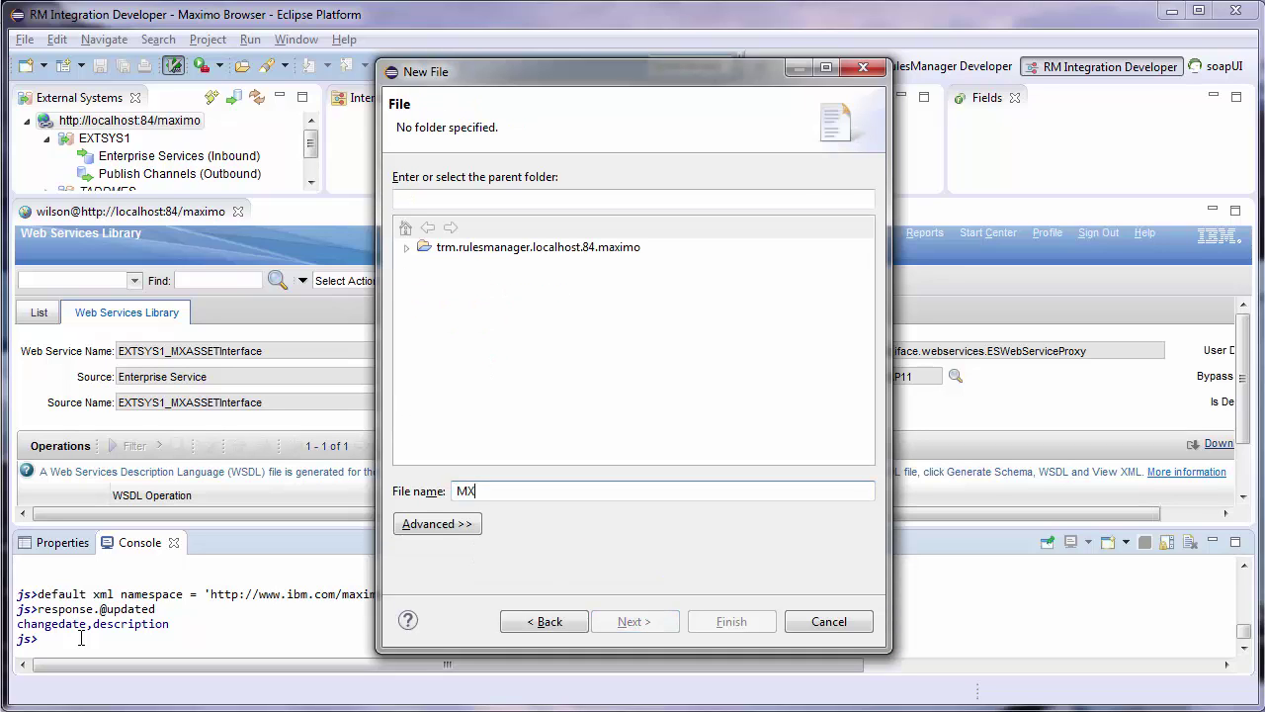
pyautogui.write('ASSETTest.js')
pyautogui.click(613, 247)
# Create MXASSETTest.js, paste the asset import script, and add a '// verify response' section
pyautogui.click(739, 625)
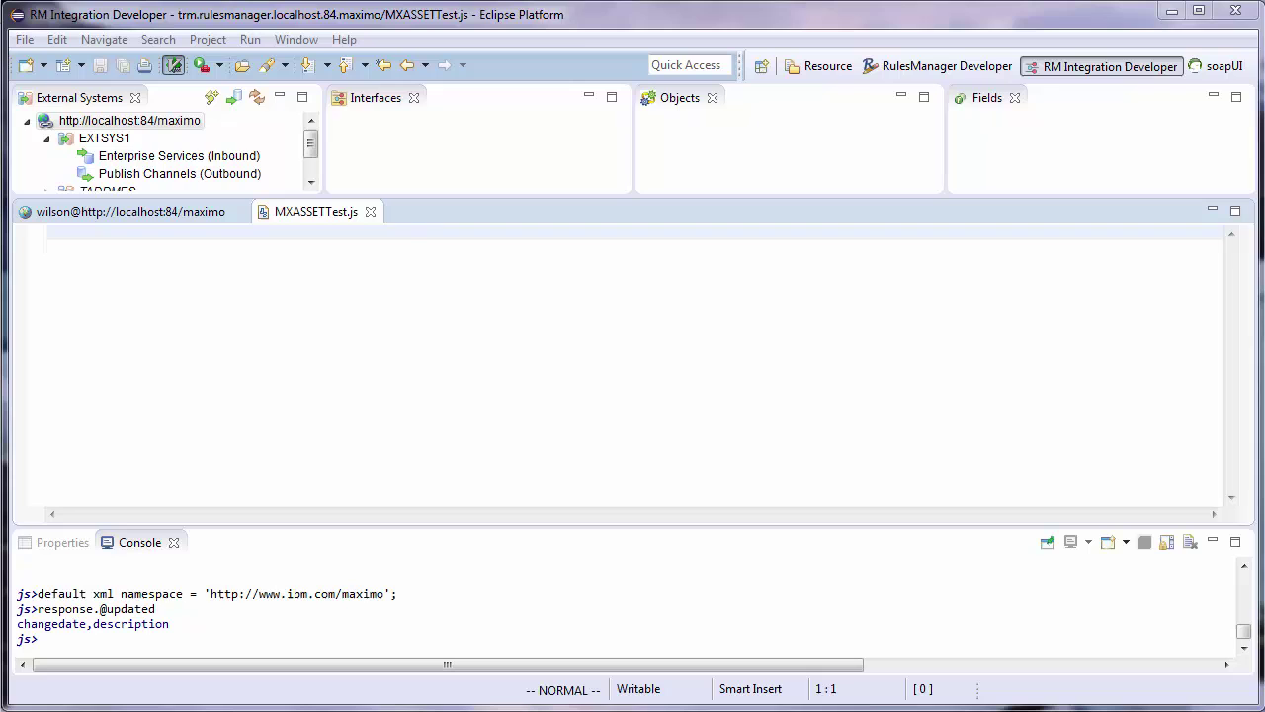
pyautogui.hotkey('ctrl', 'v')
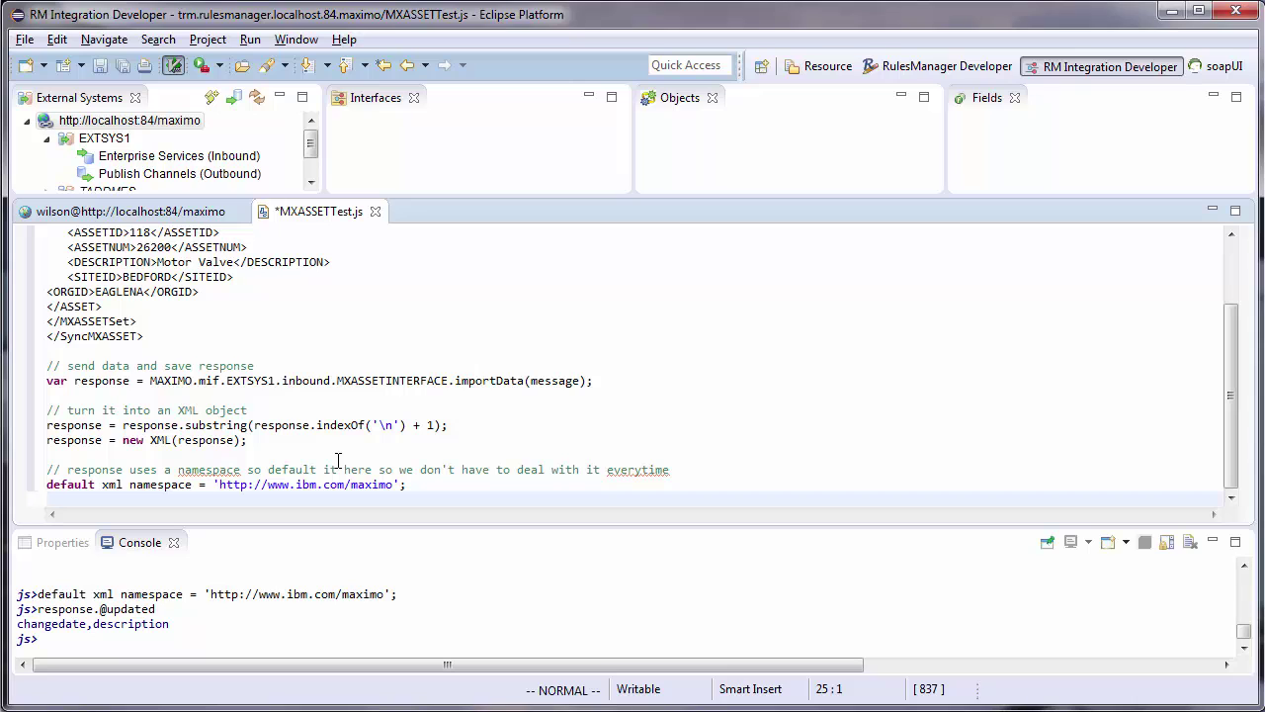
pyautogui.write('o// verify ')
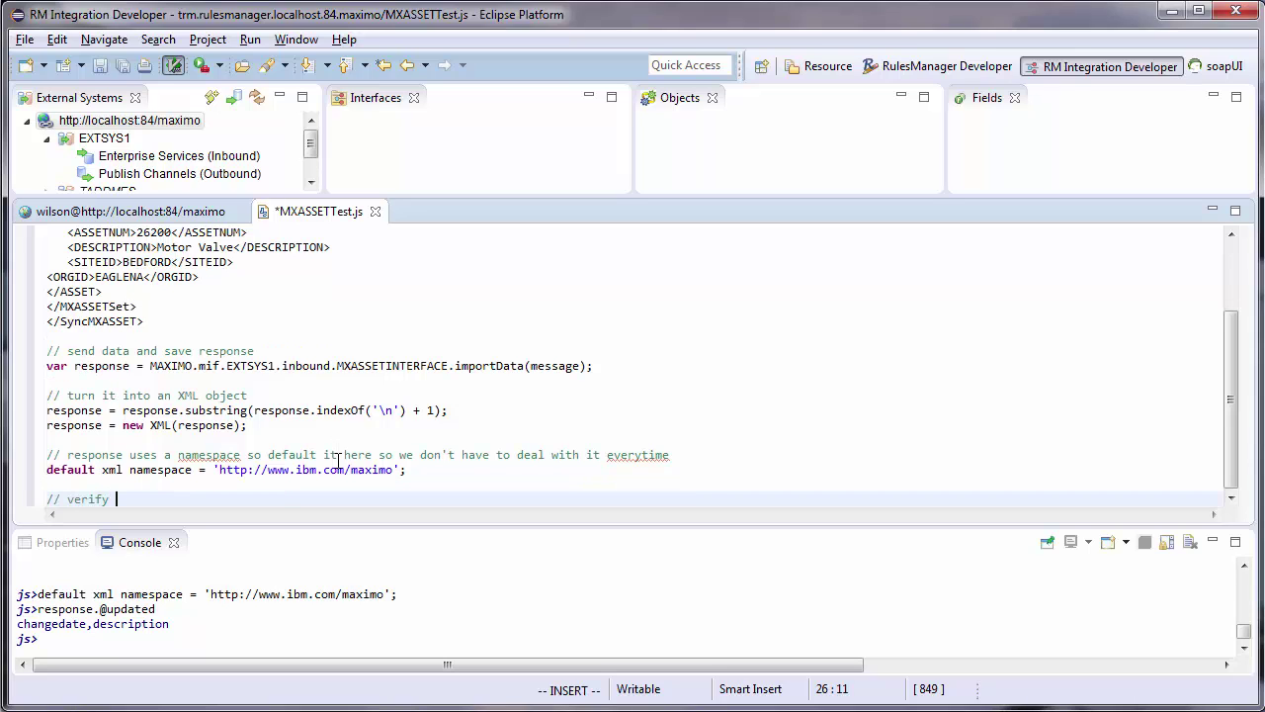
pyautogui.write('response')
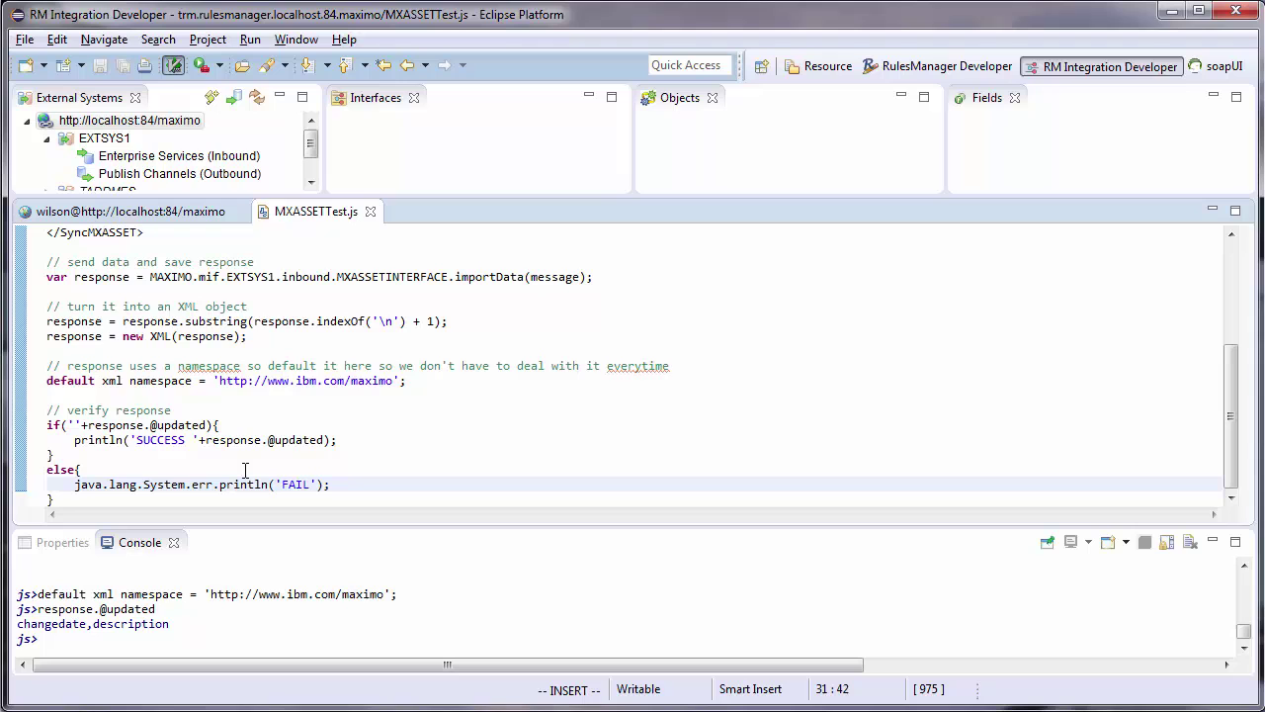
# Change the asset description to 'Motor Valves' and save the script
pyautogui.click(254, 395)
pyautogui.scroll(4, 247, 376)
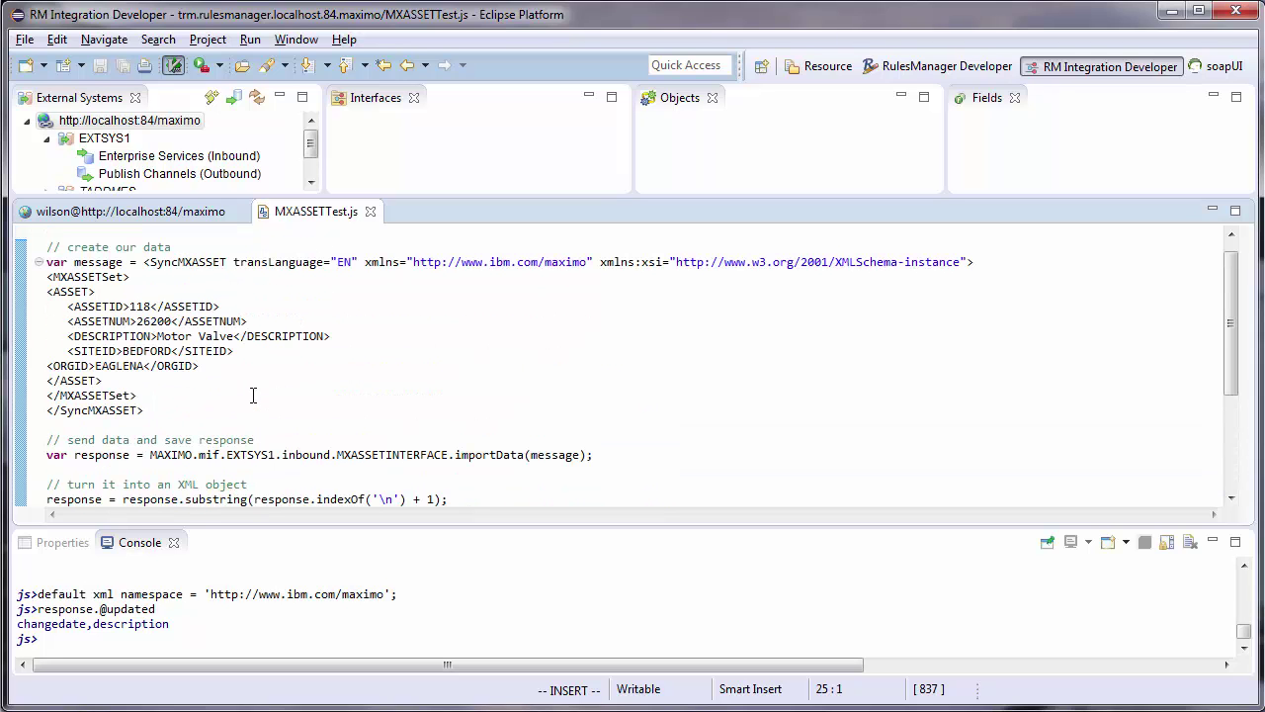
pyautogui.click(232, 338)
pyautogui.write('s')
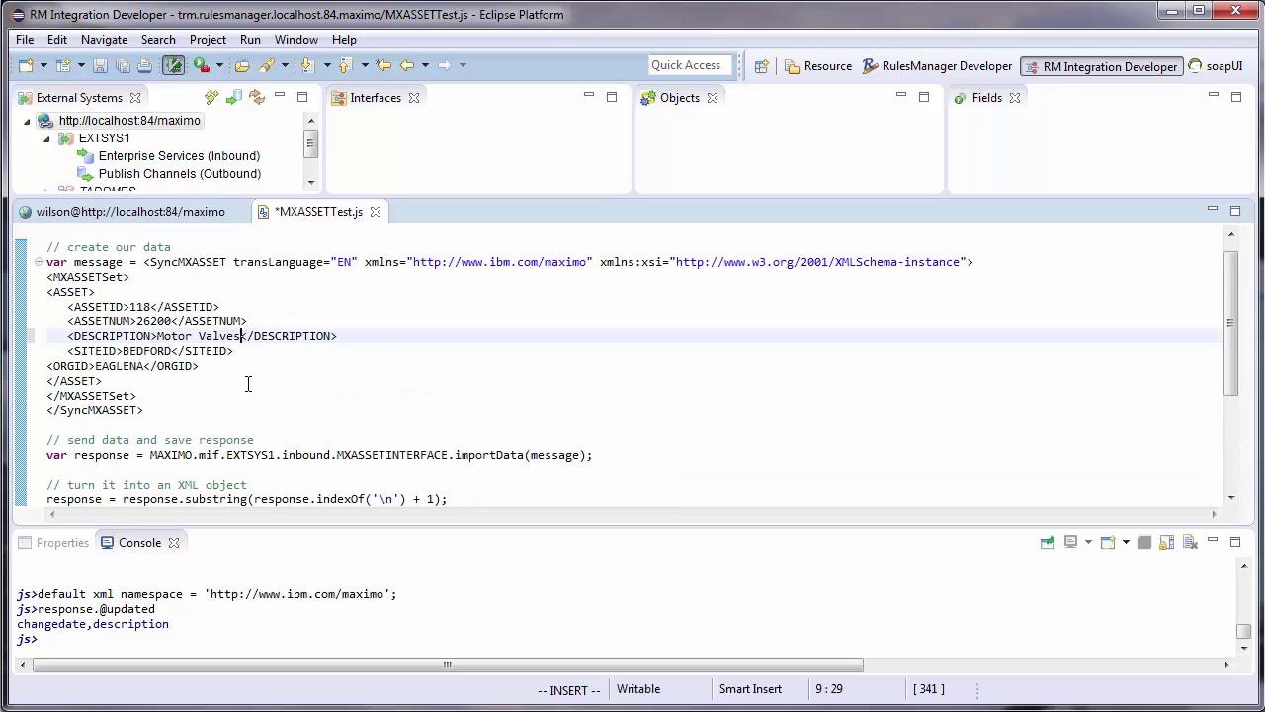
pyautogui.hotkey('ctrl', 's')
pyautogui.click(271, 409)
pyautogui.scroll(-4, 271, 407)
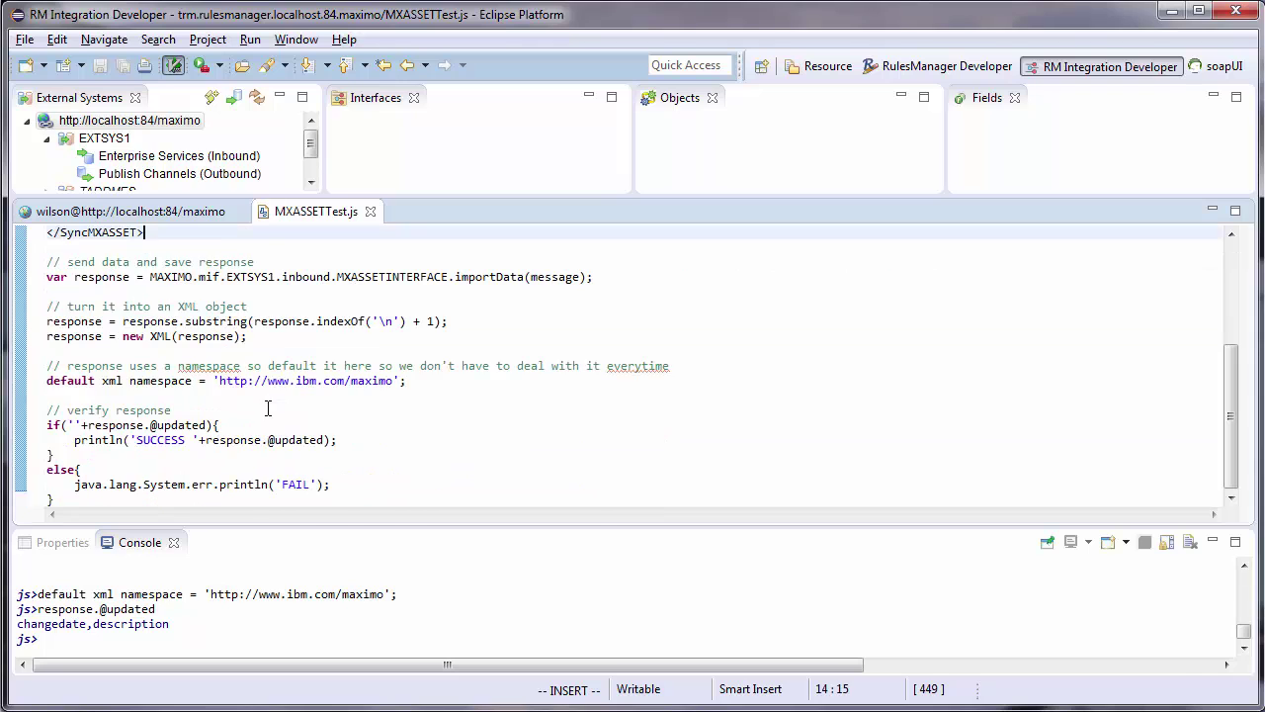
# Maximize the editor and run MXASSETTest.js as an SE Script, reporting SUCCESS changedate,description
pyautogui.click(233, 277)
pyautogui.hotkey('ctrl', 'm')
pyautogui.rightClick(313, 357)
pyautogui.moveTo(492, 589)
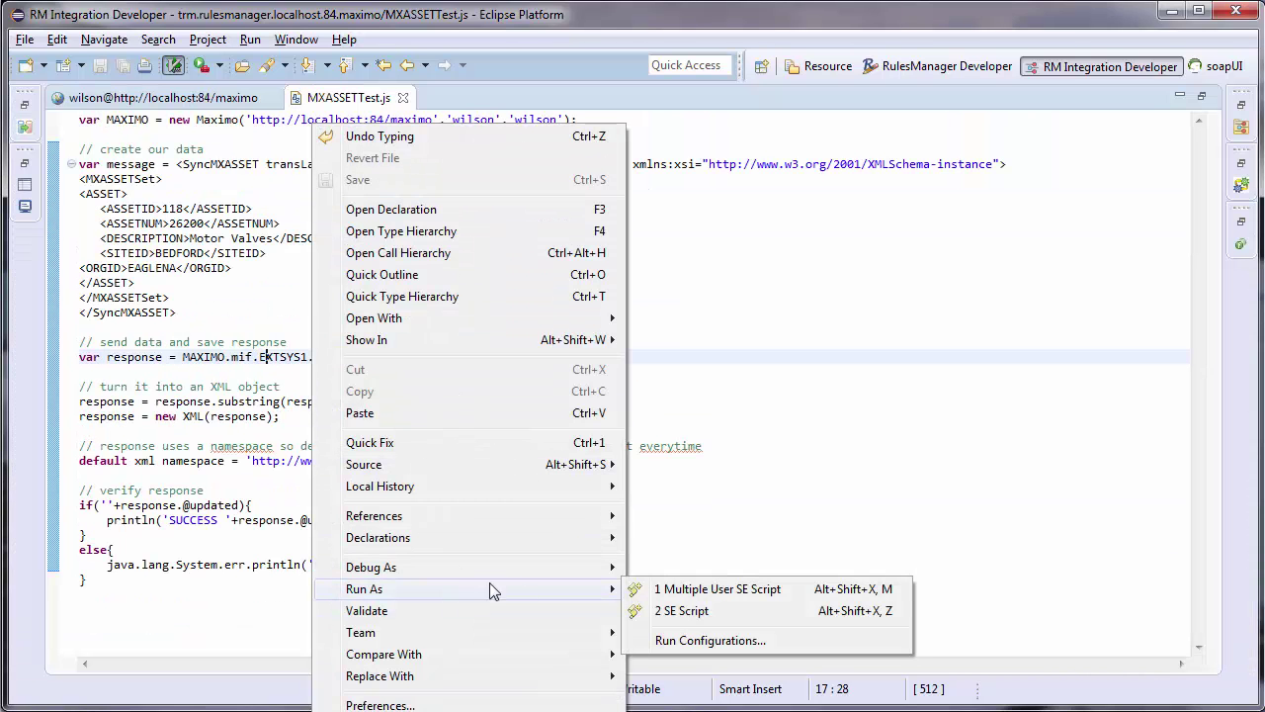
pyautogui.click(780, 617)
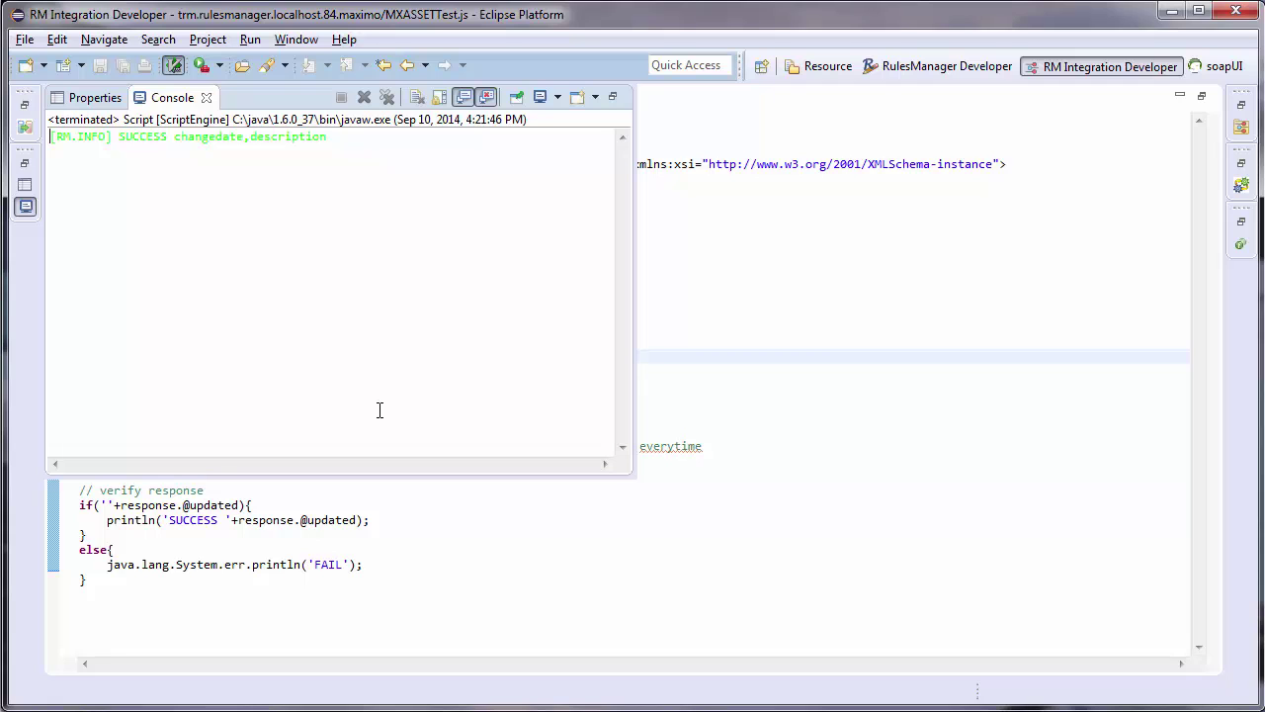
# Run MXASSETTest.js as an SE Script again and check the console shows FAIL
pyautogui.rightClick(322, 415)
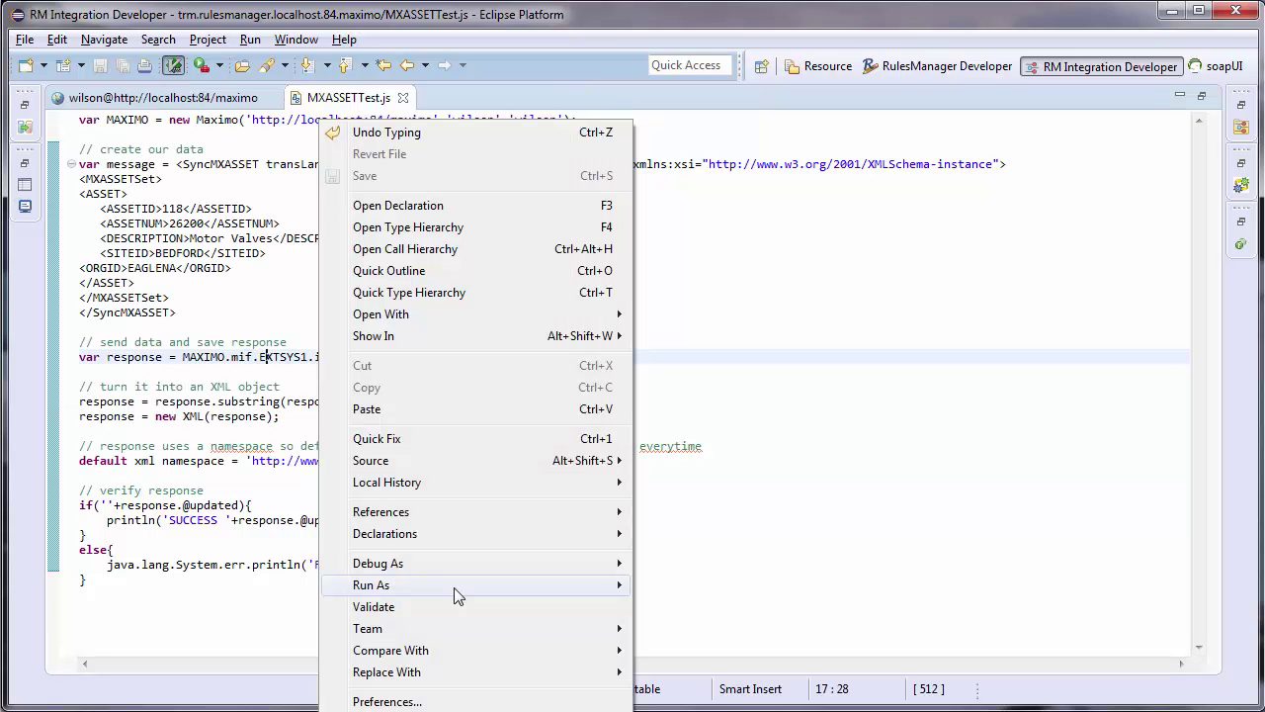
pyautogui.moveTo(454, 587)
pyautogui.click(757, 606)
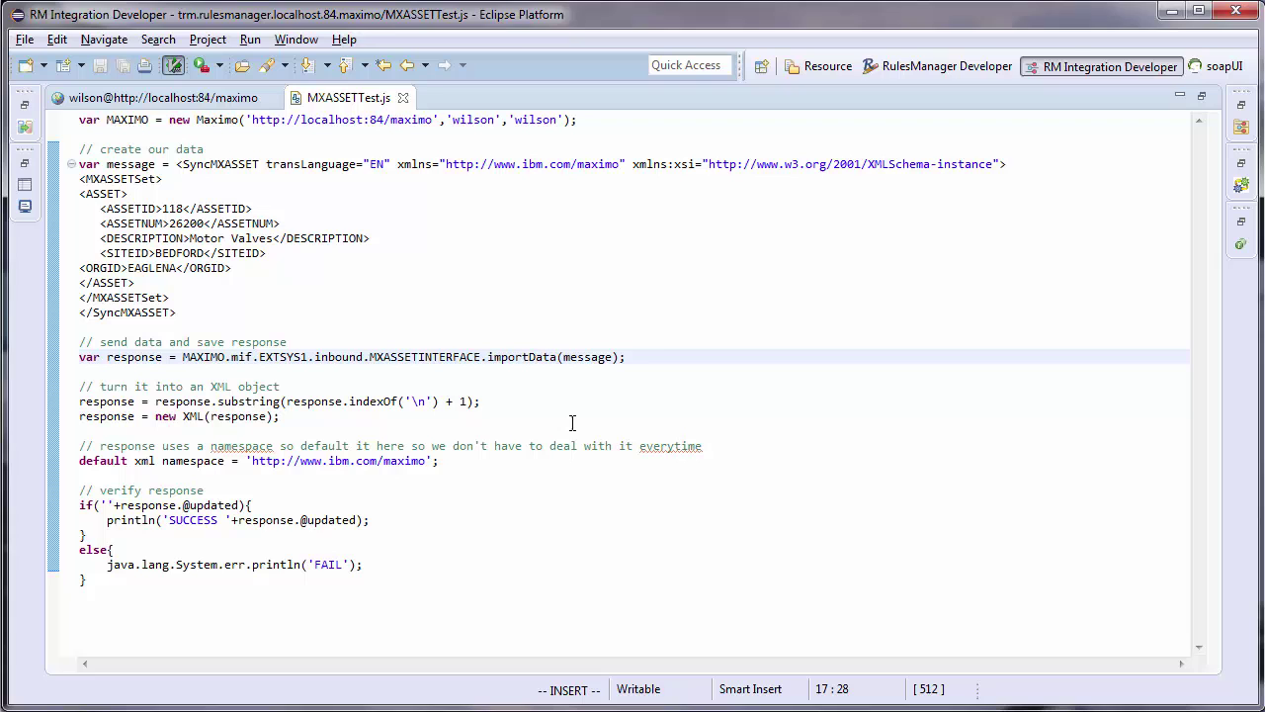
pyautogui.click(26, 206)
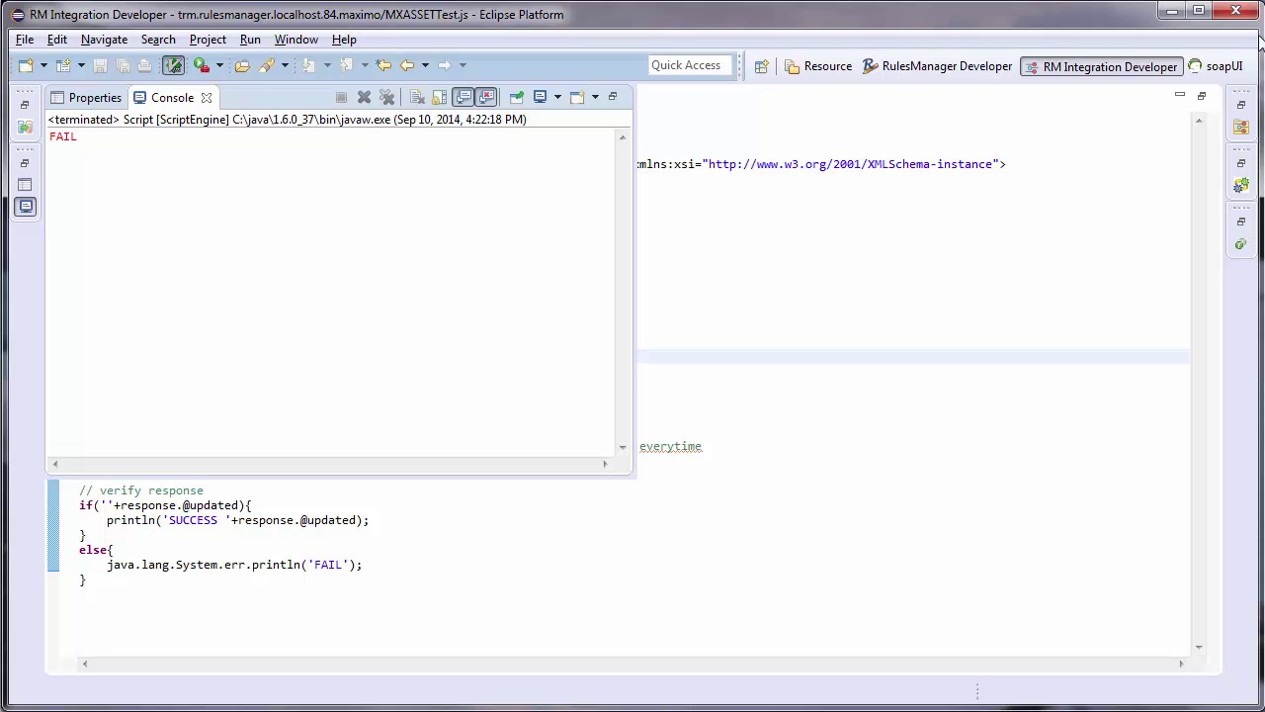
# In soapUI, send Request 1 with description TEST and inspect the response's ASSET element, ASSETUID 92
pyautogui.click(1214, 67)
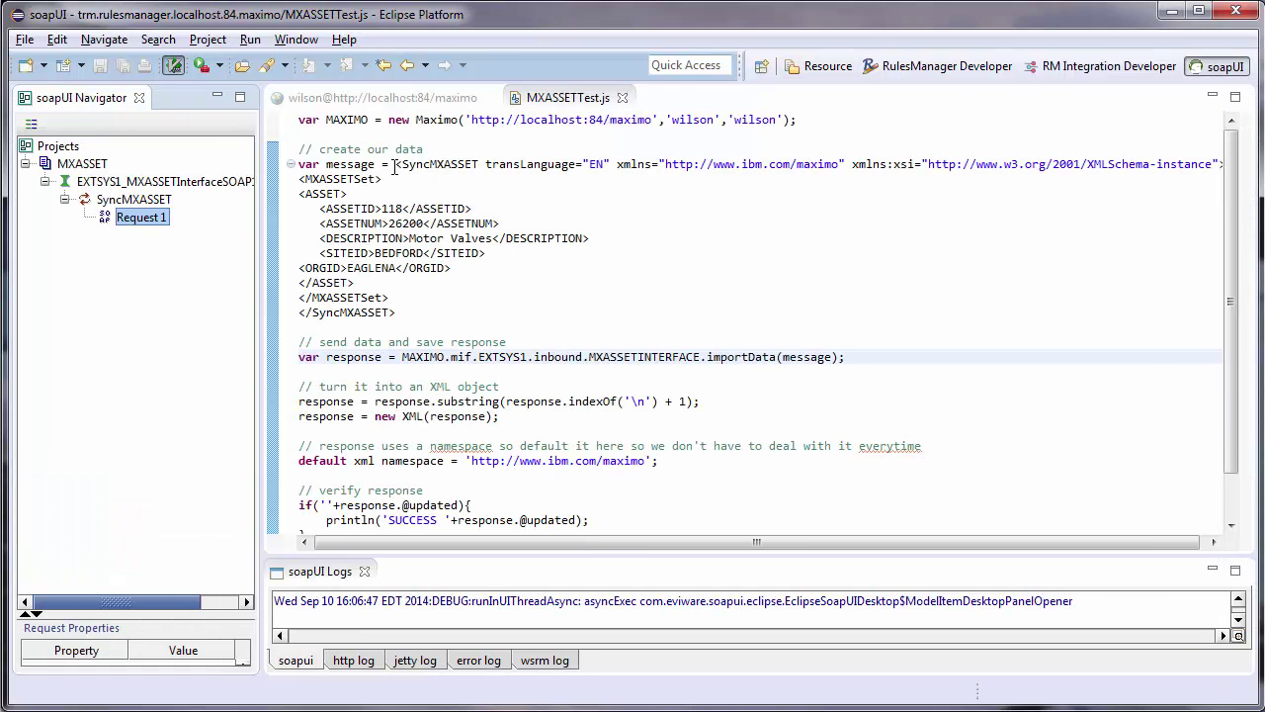
pyautogui.click(494, 239)
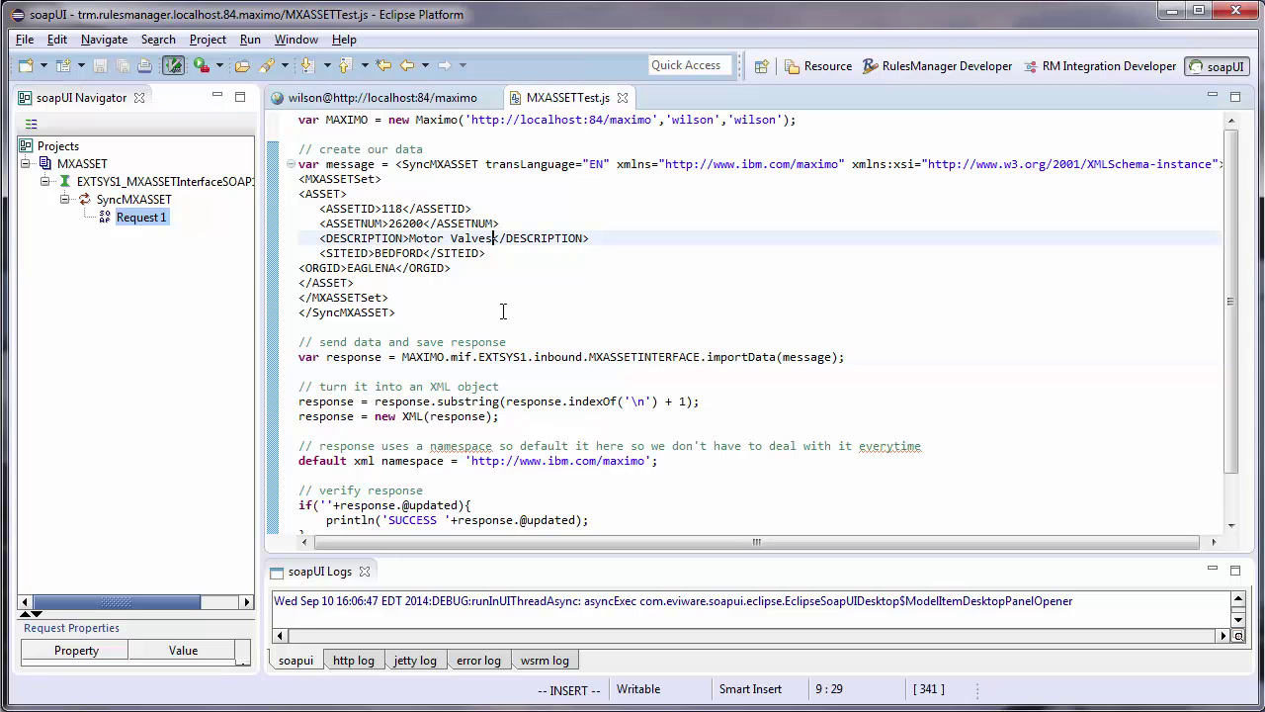
pyautogui.doubleClick(194, 222)
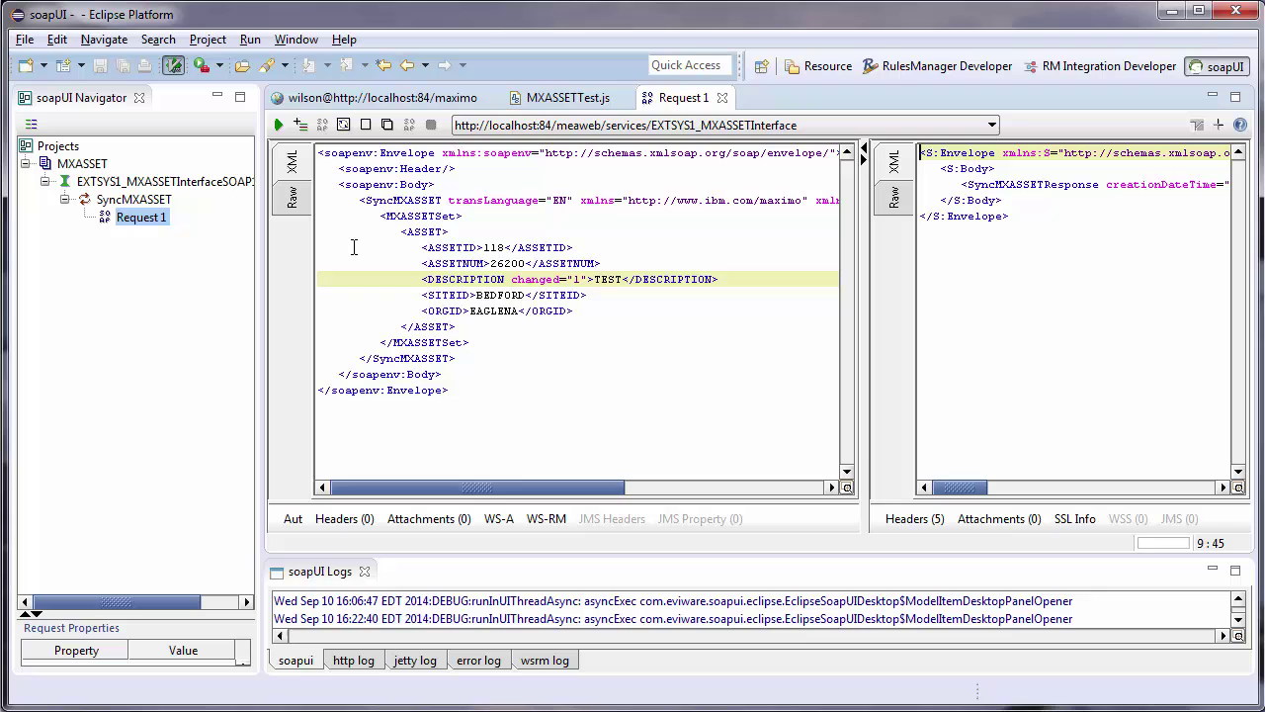
pyautogui.click(277, 126)
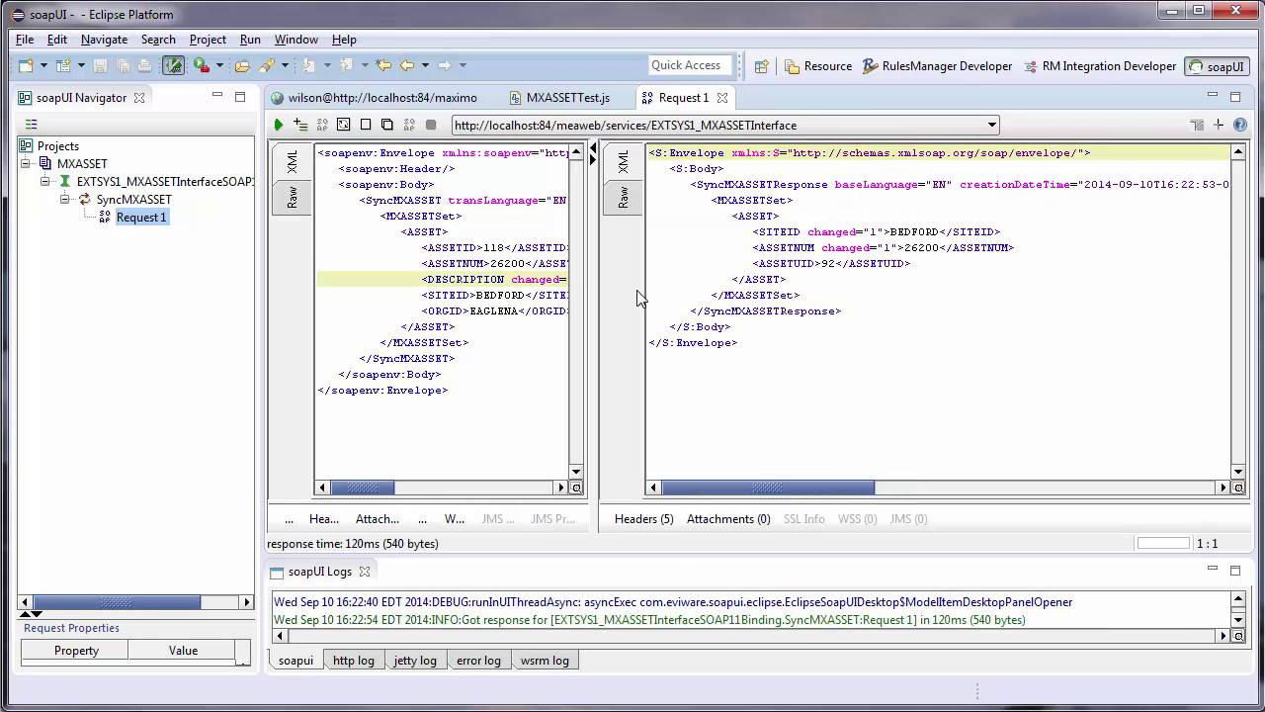
pyautogui.click(906, 216)
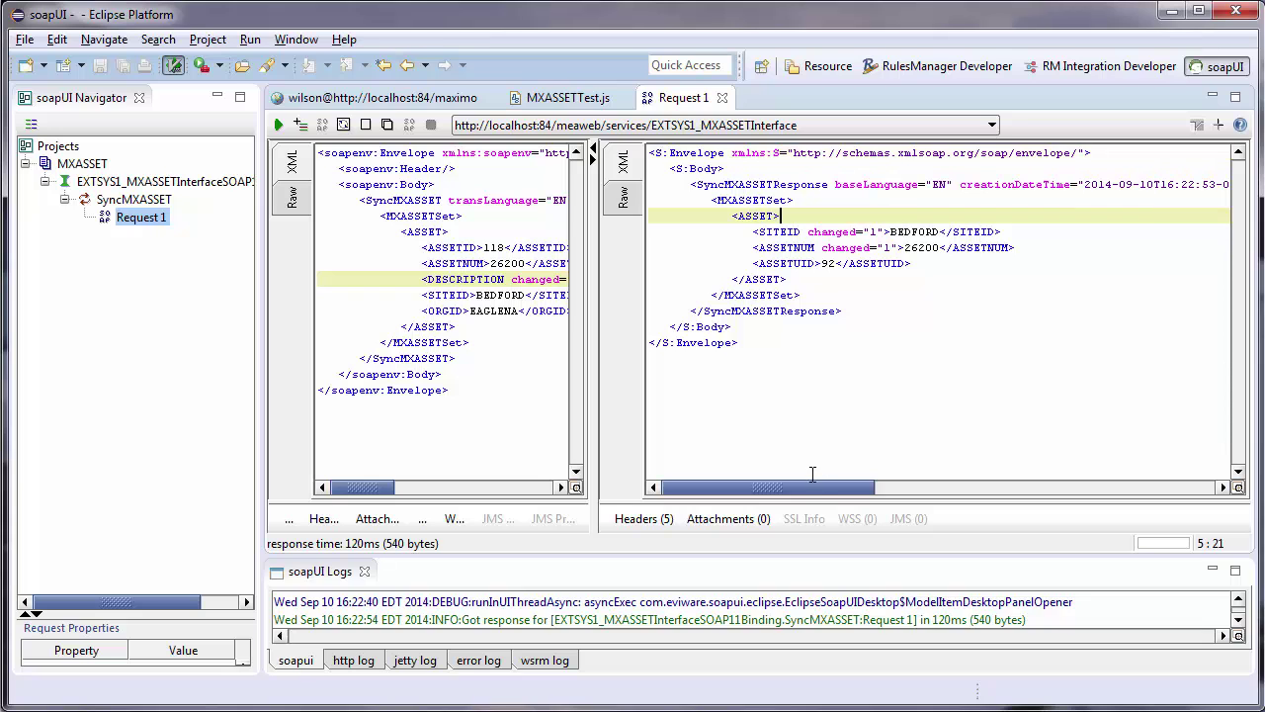